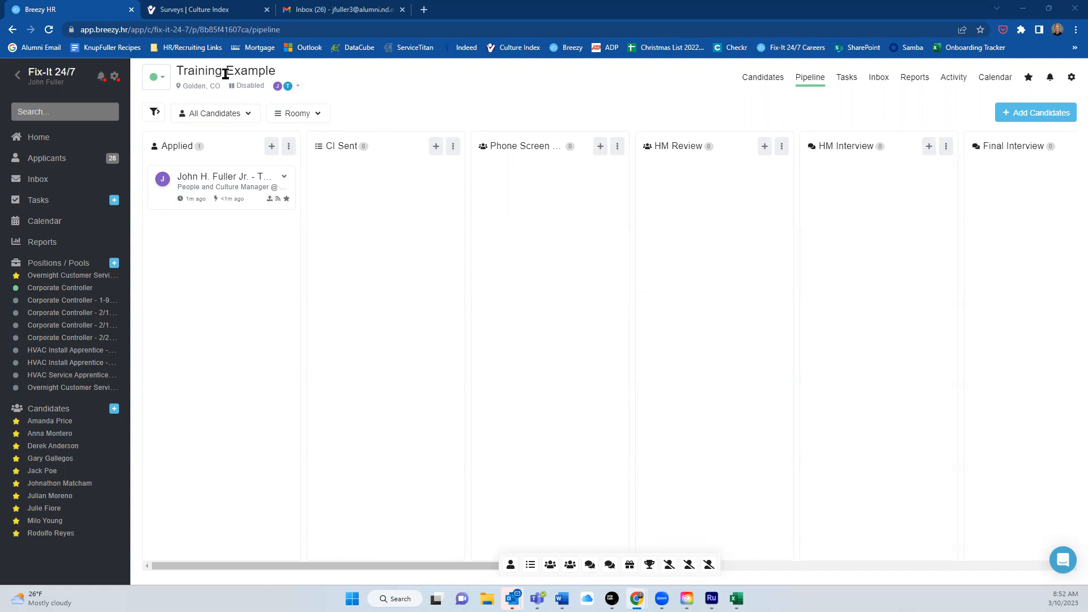
Open the test candidate's profile and scroll through his resume.
{"action": "left_click", "coordinate": [219, 177]}
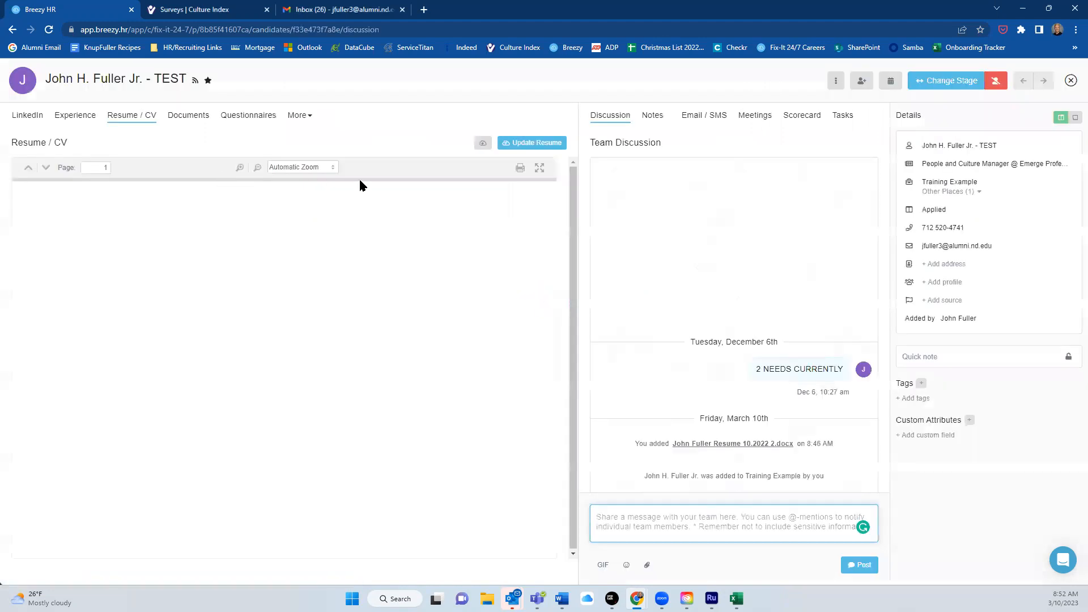
{"action": "scroll", "coordinate": [350, 323], "scroll_direction": "down", "scroll_amount": 6}
{"action": "scroll", "coordinate": [348, 321], "scroll_direction": "down", "scroll_amount": 5}
{"action": "scroll", "coordinate": [348, 321], "scroll_direction": "up", "scroll_amount": 15}
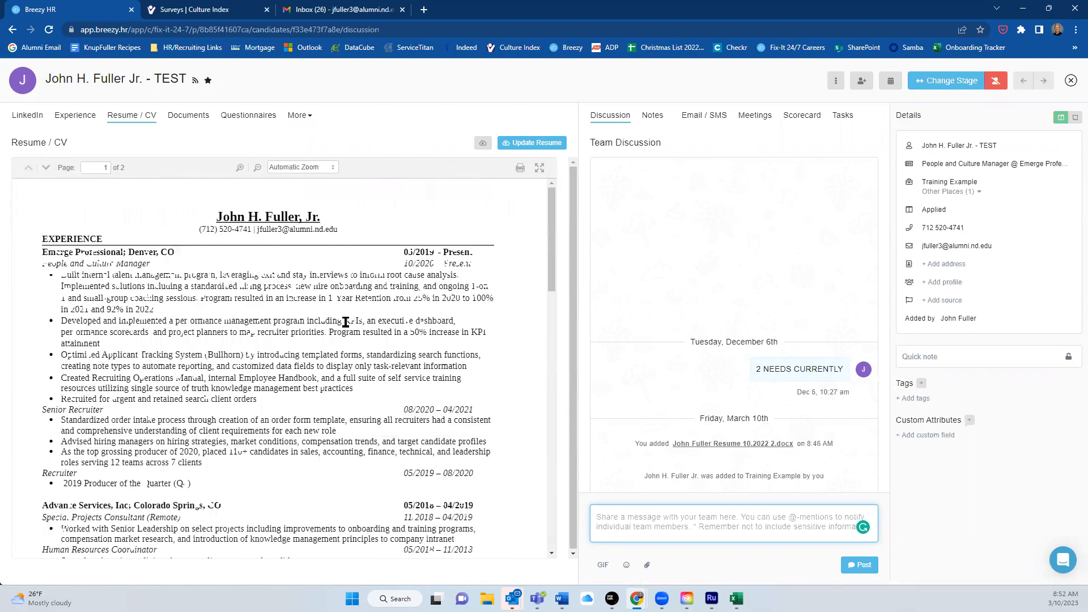
Review the candidate's Experience tab, then return to the Resume / CV view.
{"action": "left_click", "coordinate": [74, 115]}
{"action": "scroll", "coordinate": [227, 334], "scroll_direction": "down", "scroll_amount": 5}
{"action": "scroll", "coordinate": [227, 334], "scroll_direction": "down", "scroll_amount": 5}
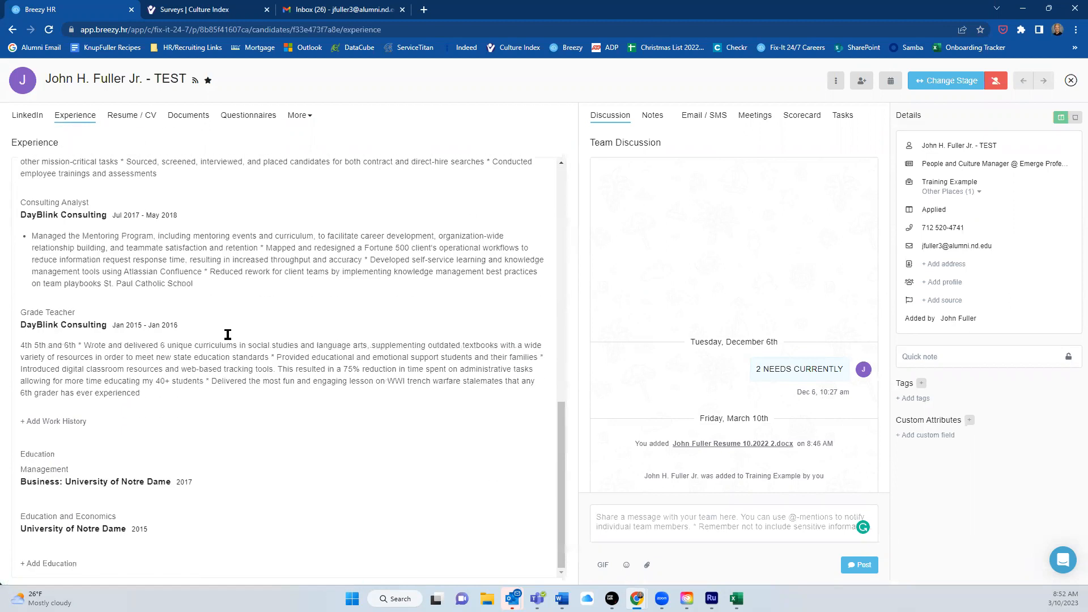
{"action": "scroll", "coordinate": [227, 334], "scroll_direction": "up", "scroll_amount": 10}
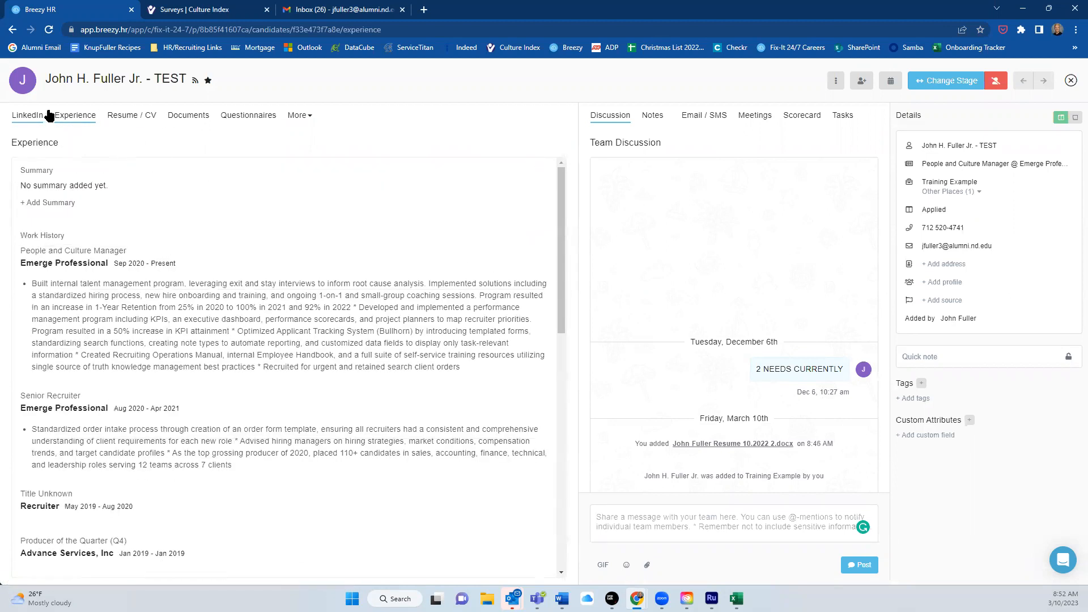
{"action": "left_click", "coordinate": [119, 117]}
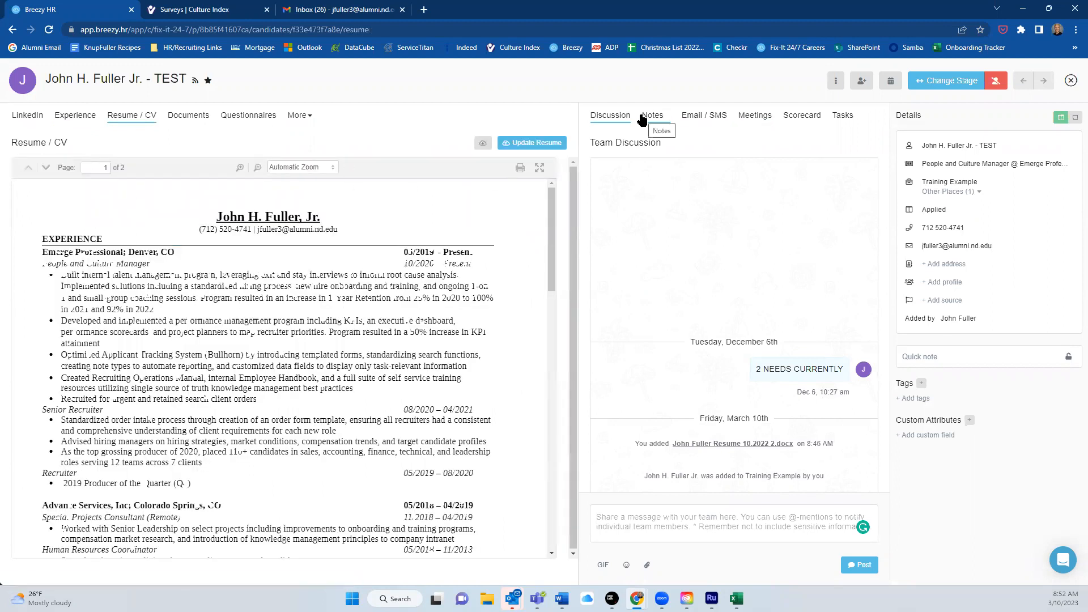
Close the profile and drag the candidate's card from Applied into the CI Sent column.
{"action": "left_click", "coordinate": [939, 83]}
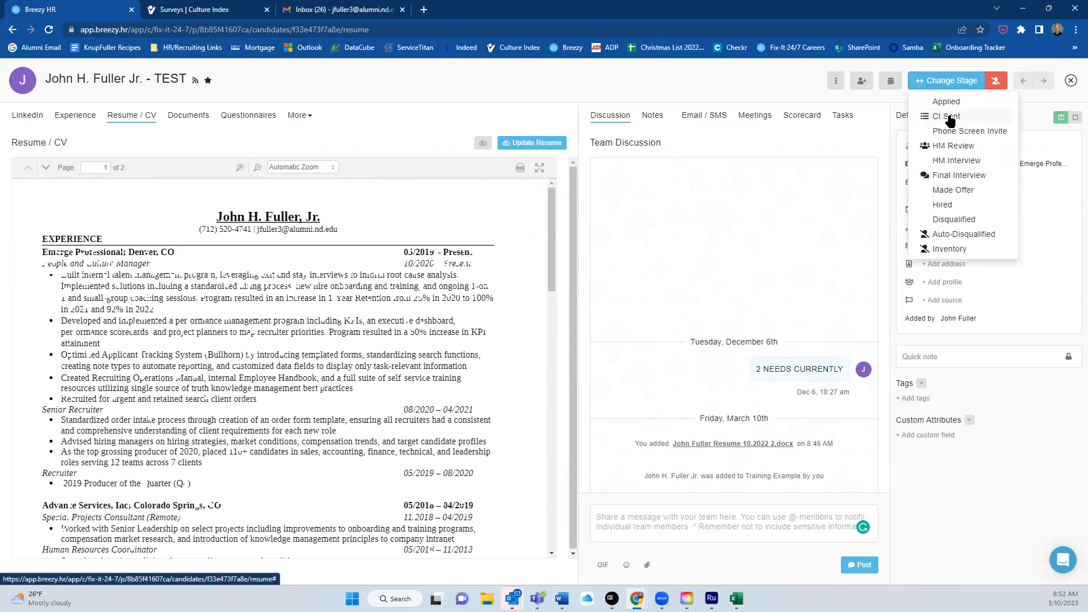
{"action": "left_click", "coordinate": [744, 79]}
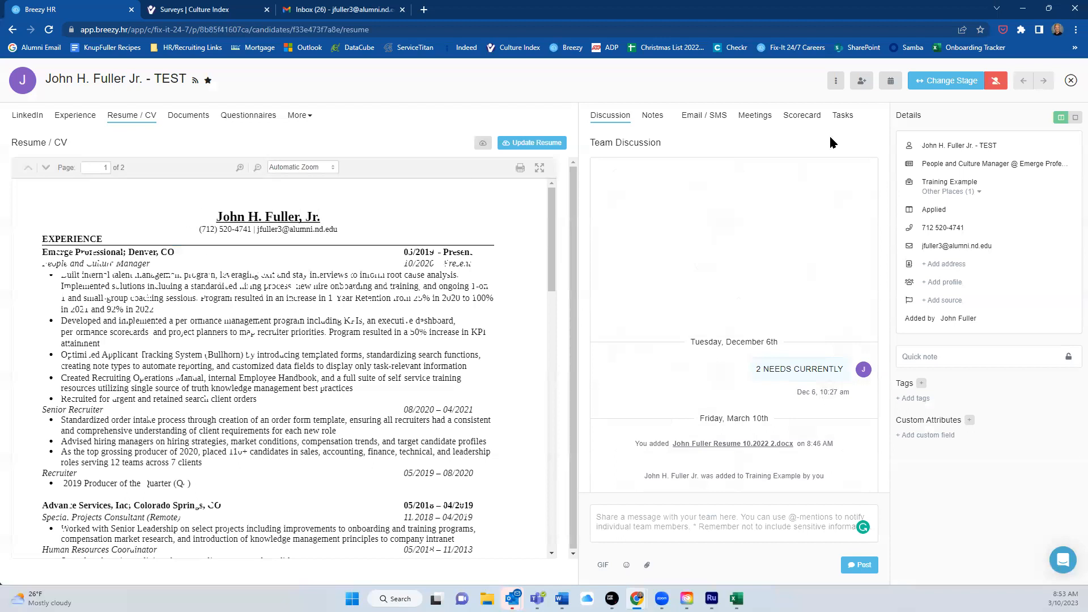
{"action": "left_click", "coordinate": [946, 84]}
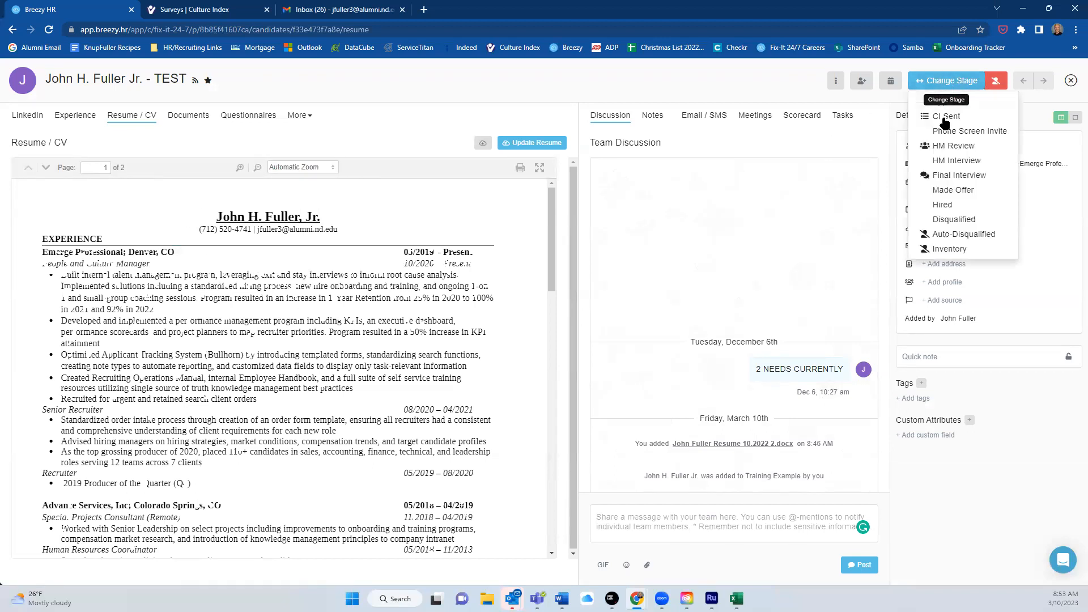
{"action": "left_click", "coordinate": [1069, 83]}
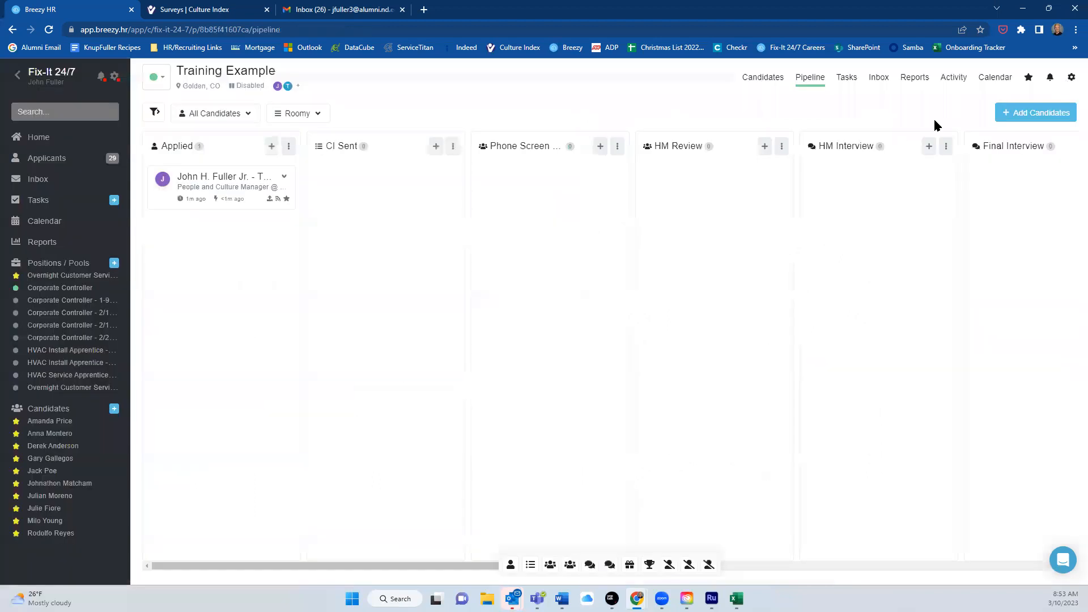
{"action": "left_click_drag", "start_coordinate": [218, 185], "coordinate": [374, 187]}
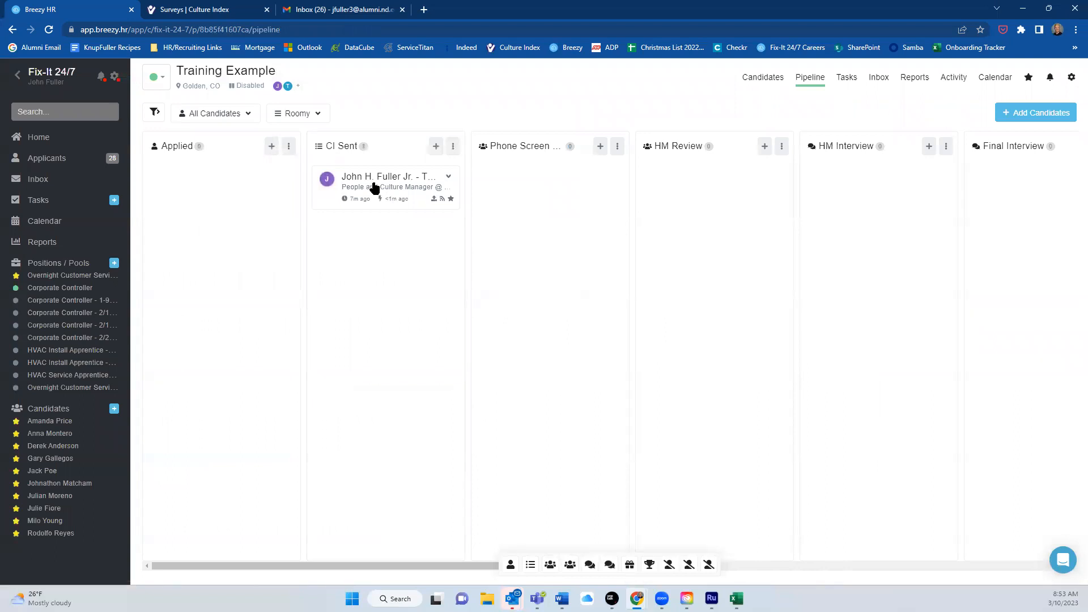
{"action": "left_click", "coordinate": [374, 187]}
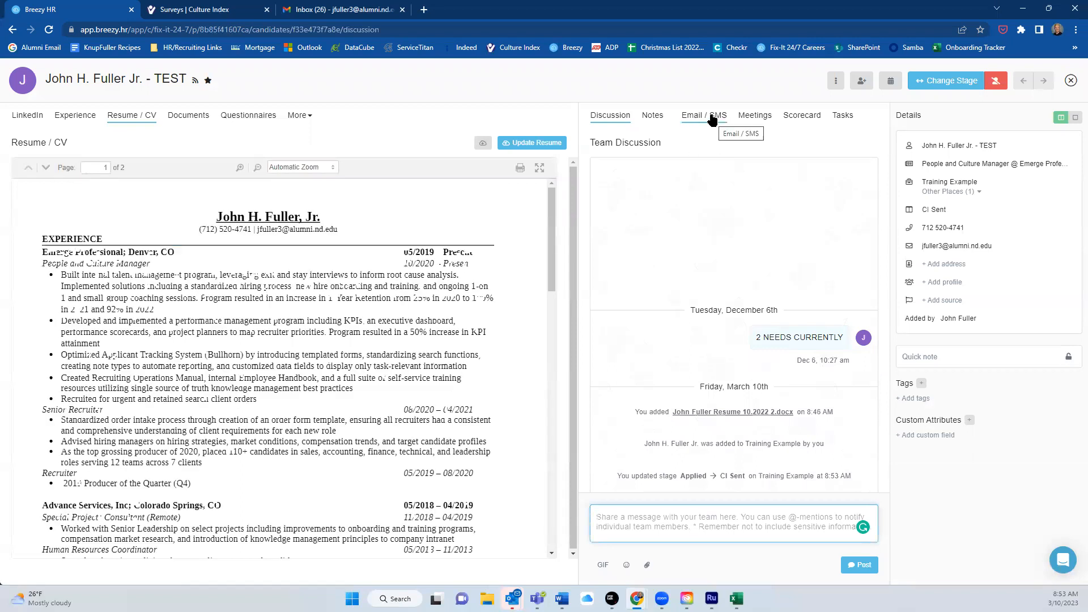
{"action": "left_click", "coordinate": [712, 118]}
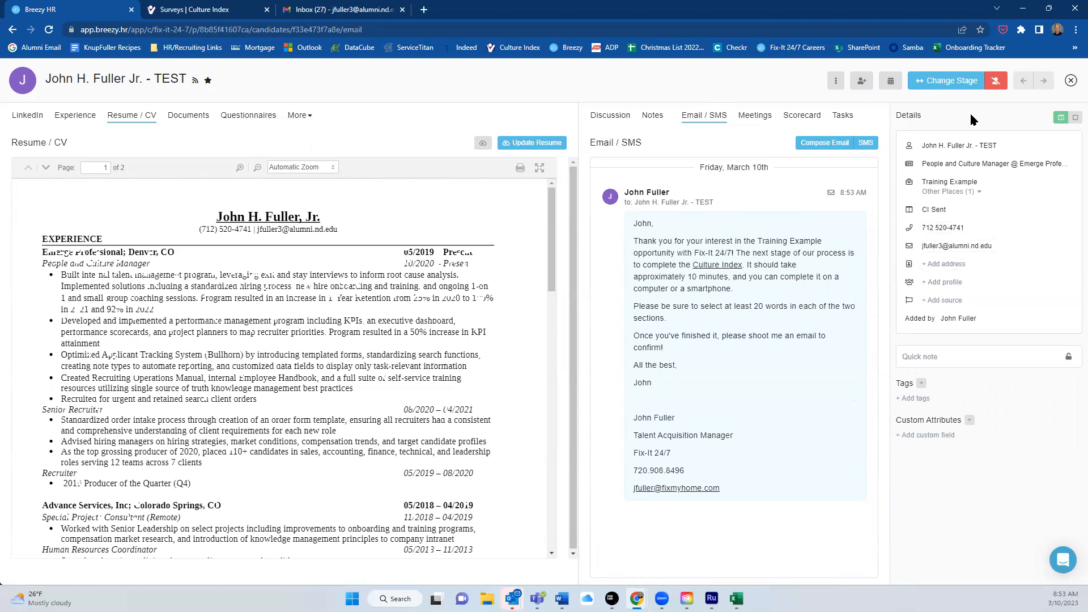
{"action": "left_click", "coordinate": [1070, 82]}
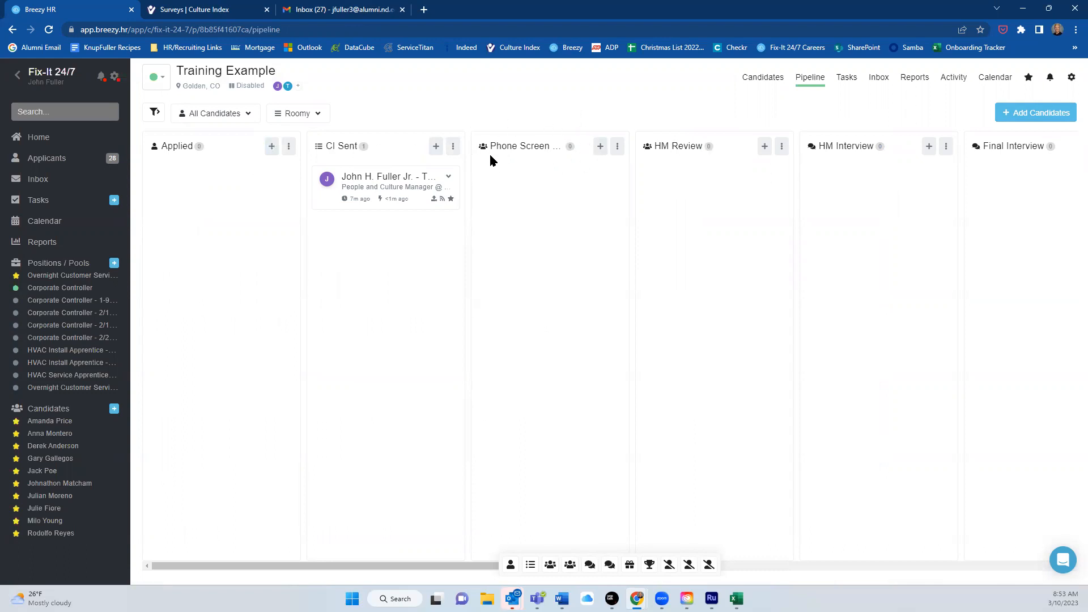
Send the candidate an SMS reading 'Test' from his profile's Email / SMS section.
{"action": "left_click", "coordinate": [391, 183]}
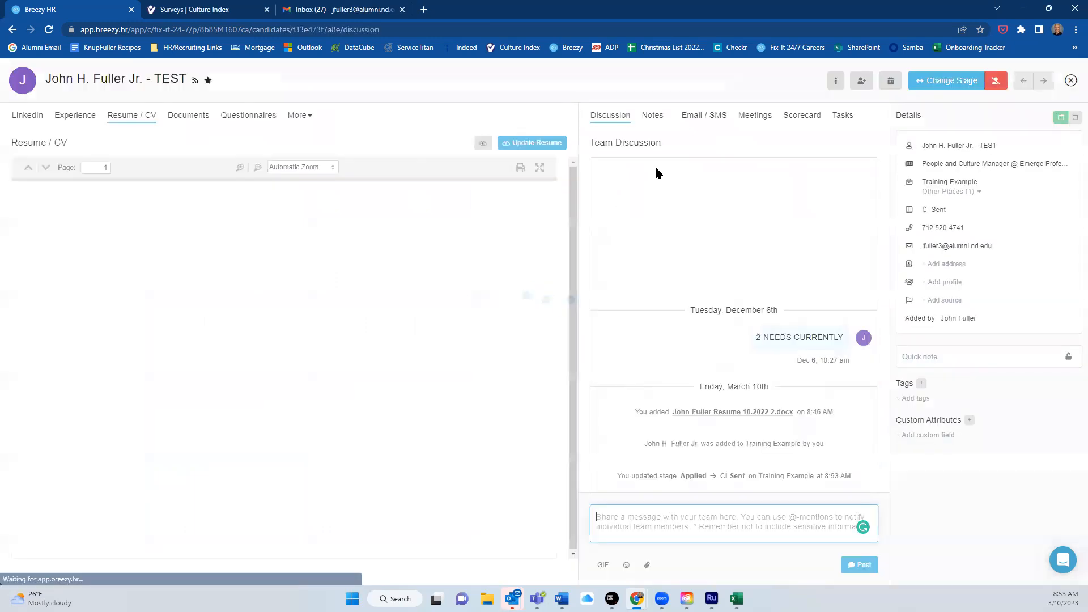
{"action": "left_click", "coordinate": [703, 115]}
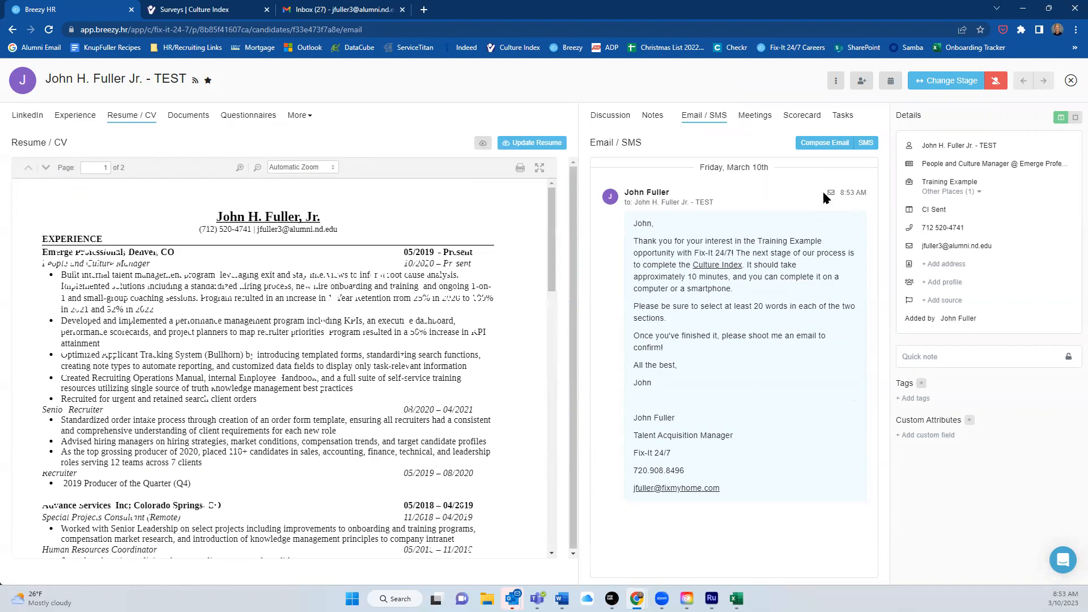
{"action": "left_click", "coordinate": [865, 143]}
{"action": "type", "text": "Test"}
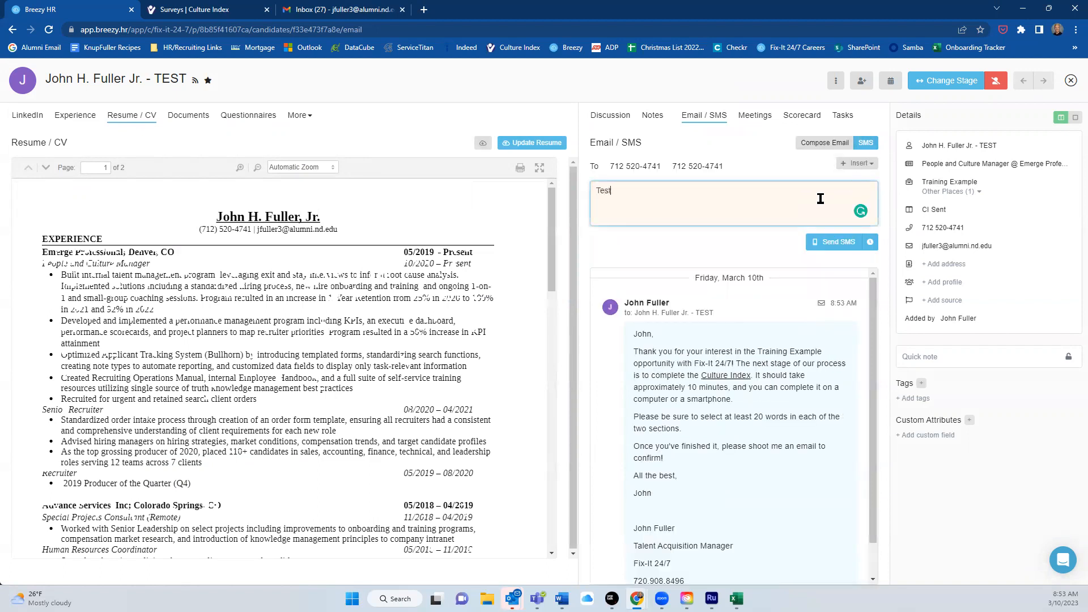
{"action": "left_click", "coordinate": [841, 241]}
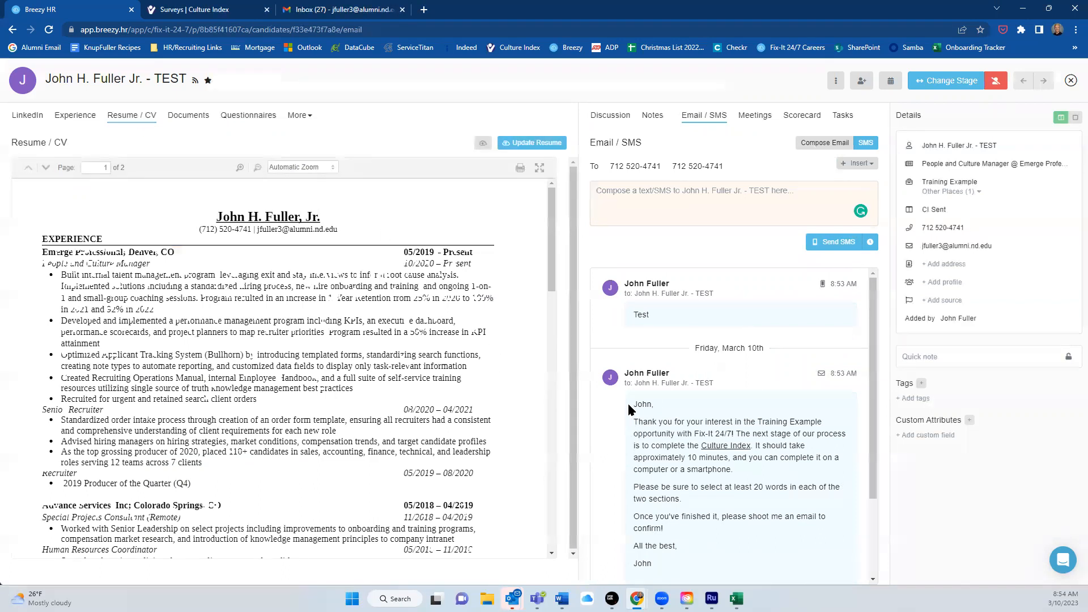
{"action": "left_click", "coordinate": [230, 11]}
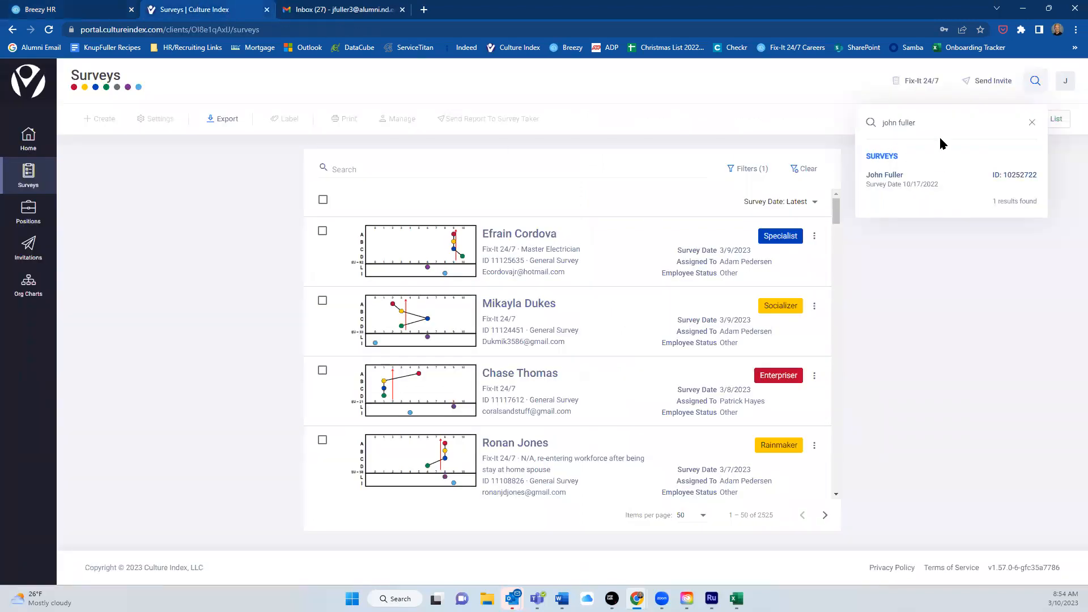
Find the candidate's survey report and save the PDF into the Desktop's Culture Index folder.
{"action": "left_click", "coordinate": [919, 270]}
{"action": "left_click", "coordinate": [1031, 82]}
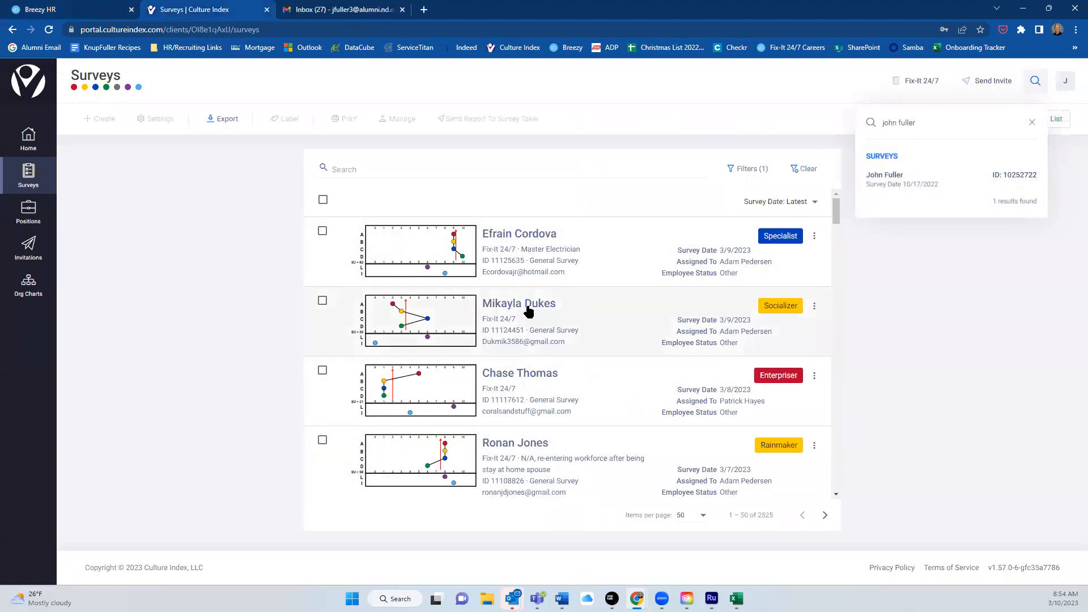
{"action": "left_click", "coordinate": [885, 180]}
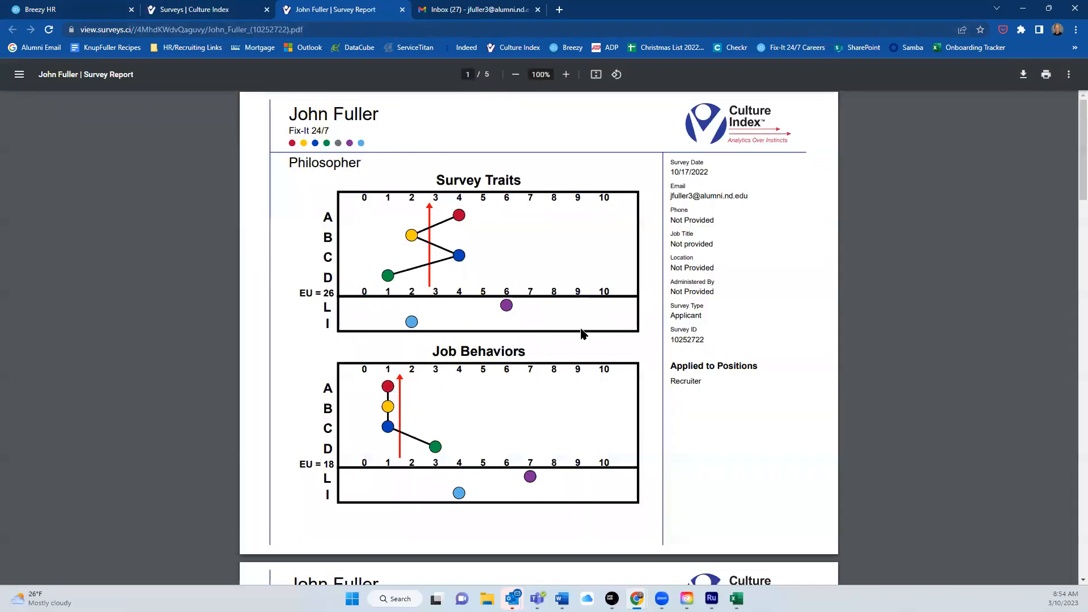
{"action": "key", "text": "ctrl+s"}
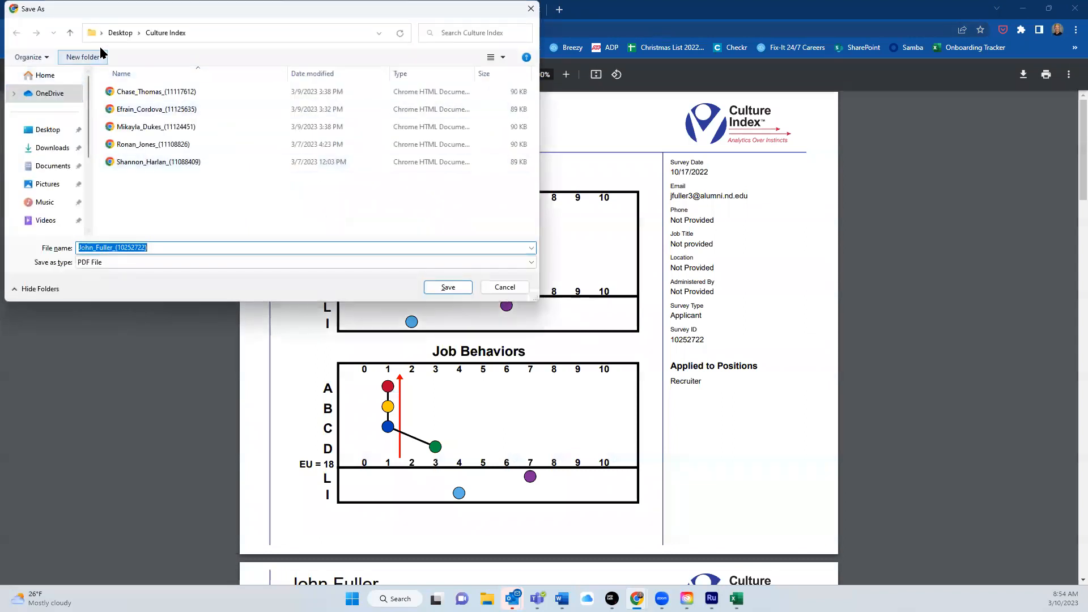
{"action": "left_click", "coordinate": [451, 288]}
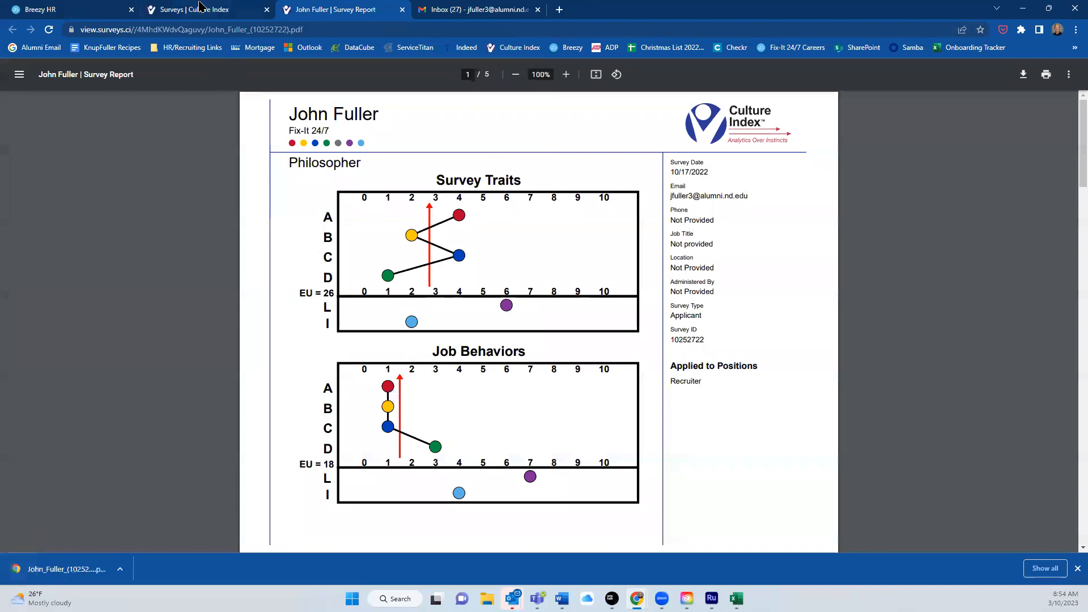
Upload the survey report PDF from the Culture Index folder to the candidate's Documents.
{"action": "left_click", "coordinate": [95, 9]}
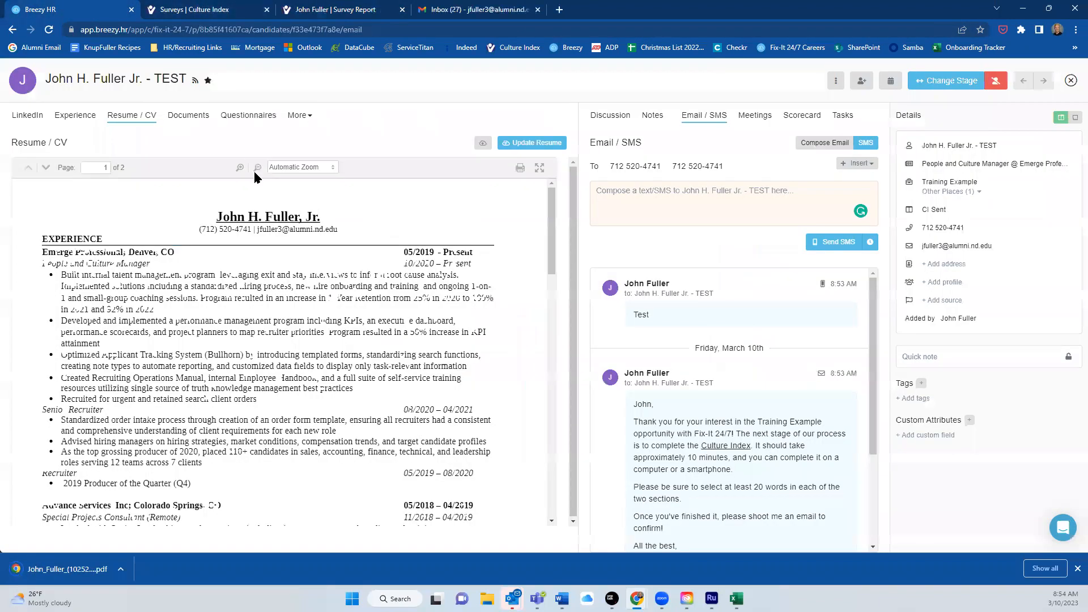
{"action": "left_click", "coordinate": [195, 119]}
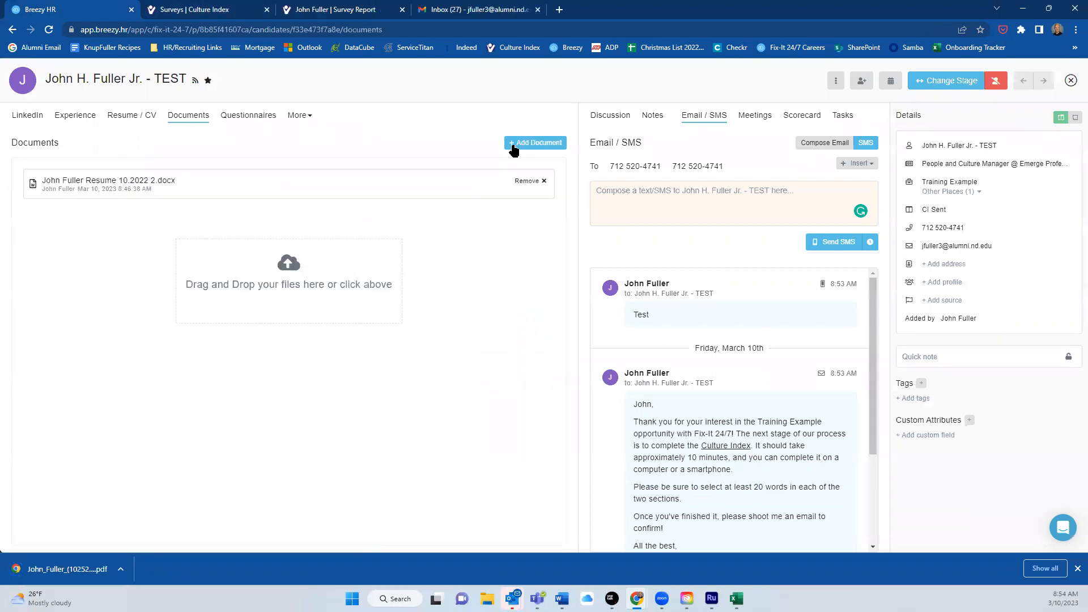
{"action": "left_click", "coordinate": [535, 144]}
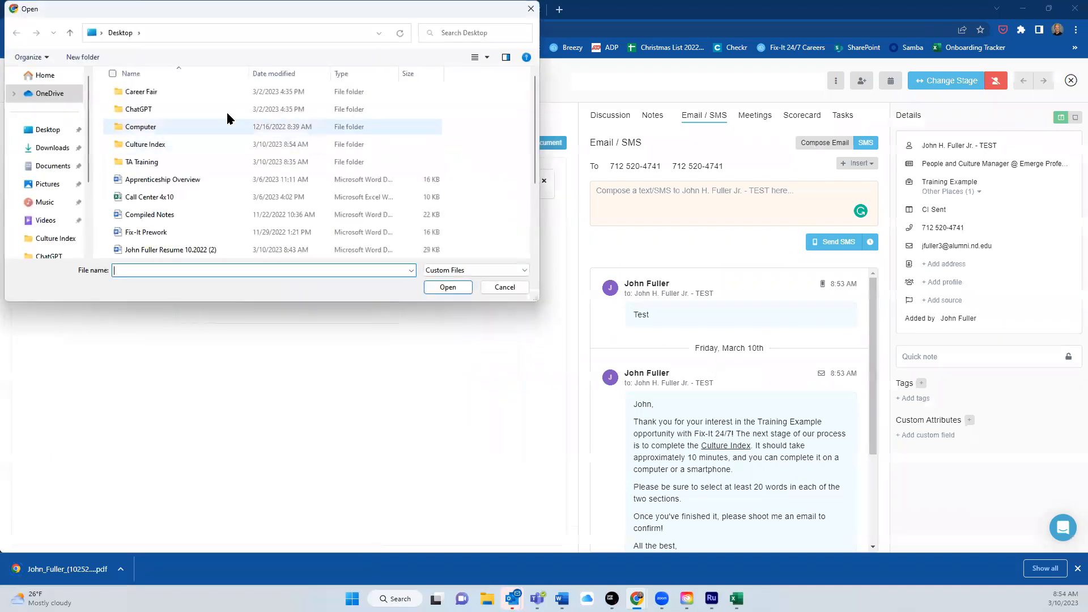
{"action": "double_click", "coordinate": [146, 145]}
{"action": "left_click", "coordinate": [148, 127]}
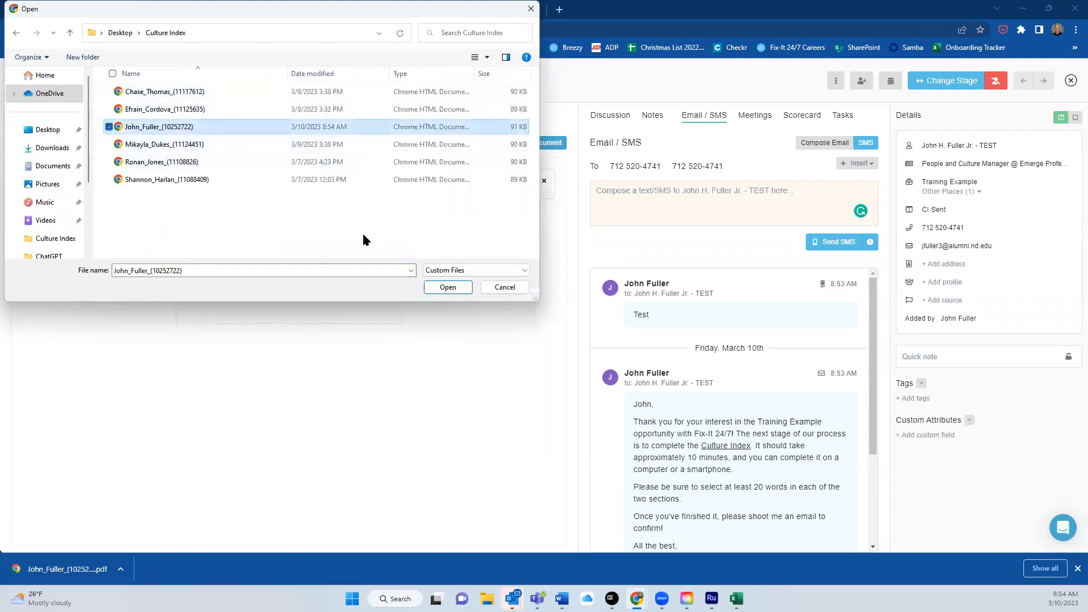
{"action": "left_click", "coordinate": [447, 288]}
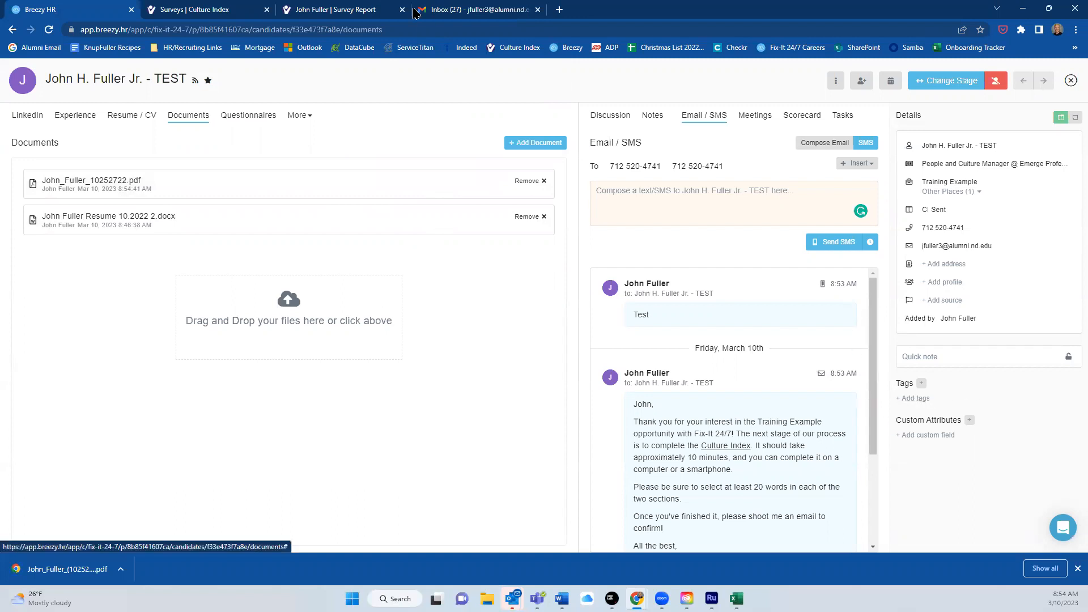
{"action": "left_click", "coordinate": [363, 11]}
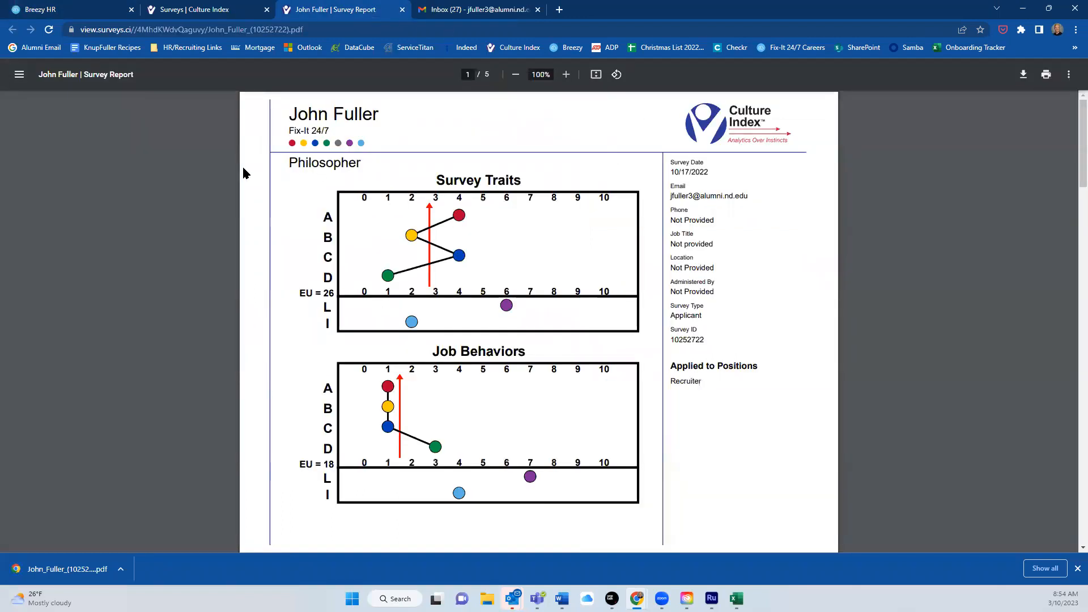
{"action": "left_click", "coordinate": [73, 11]}
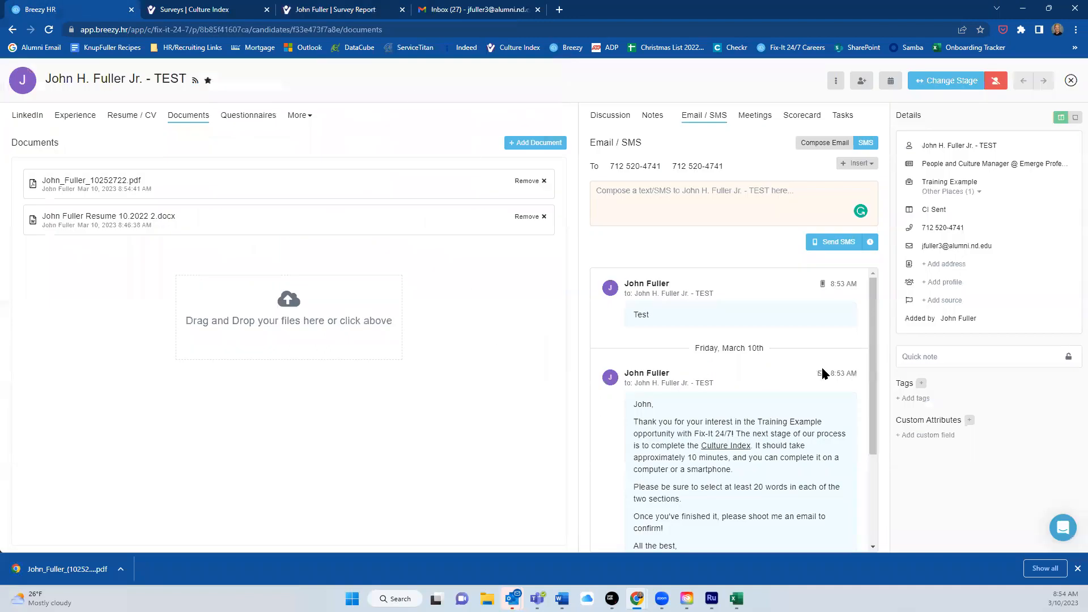
Tag the candidate with CI: Philosopher, save it, and reopen his Resume / CV.
{"action": "left_click", "coordinate": [910, 400]}
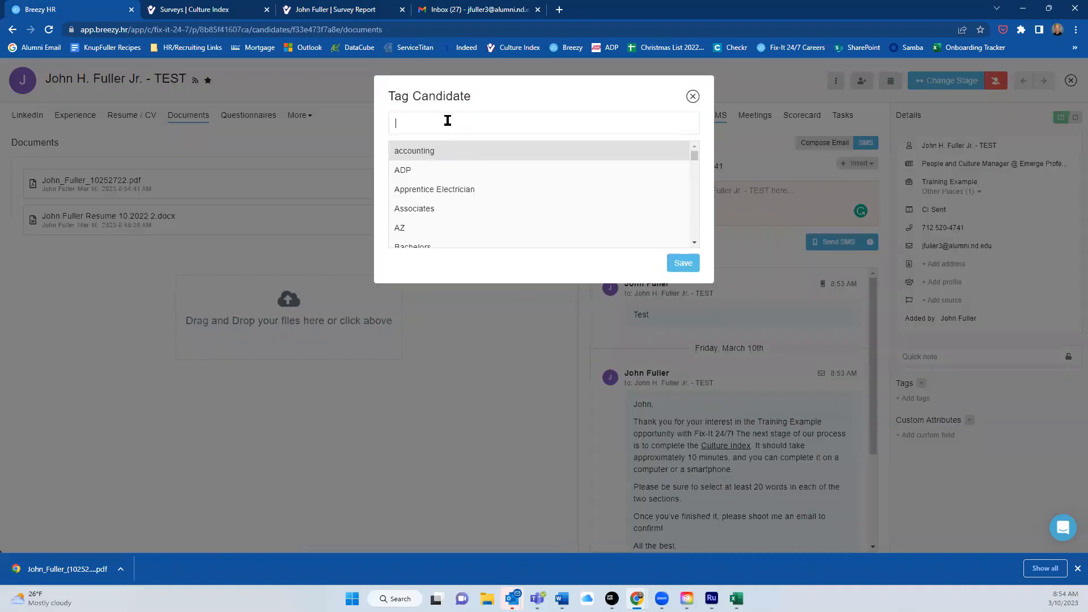
{"action": "type", "text": "CI: Ph"}
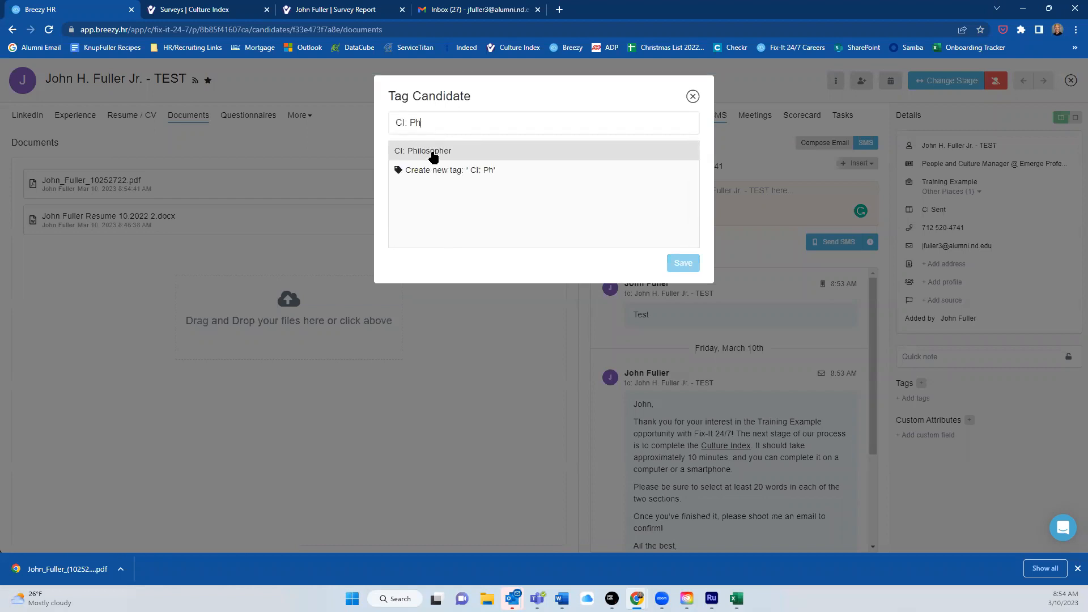
{"action": "left_click", "coordinate": [433, 153]}
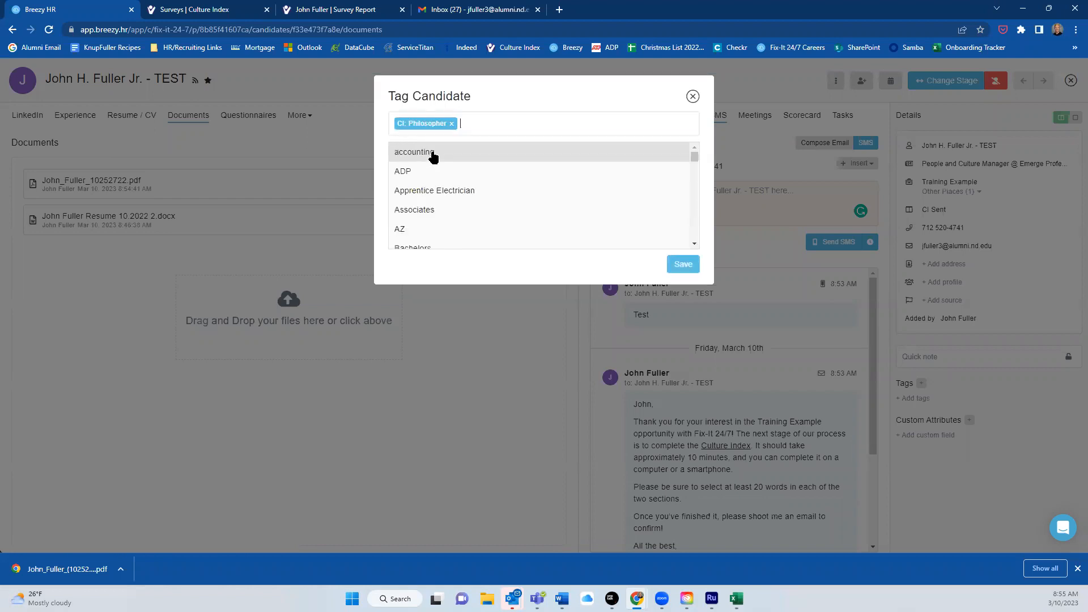
{"action": "left_click", "coordinate": [682, 262]}
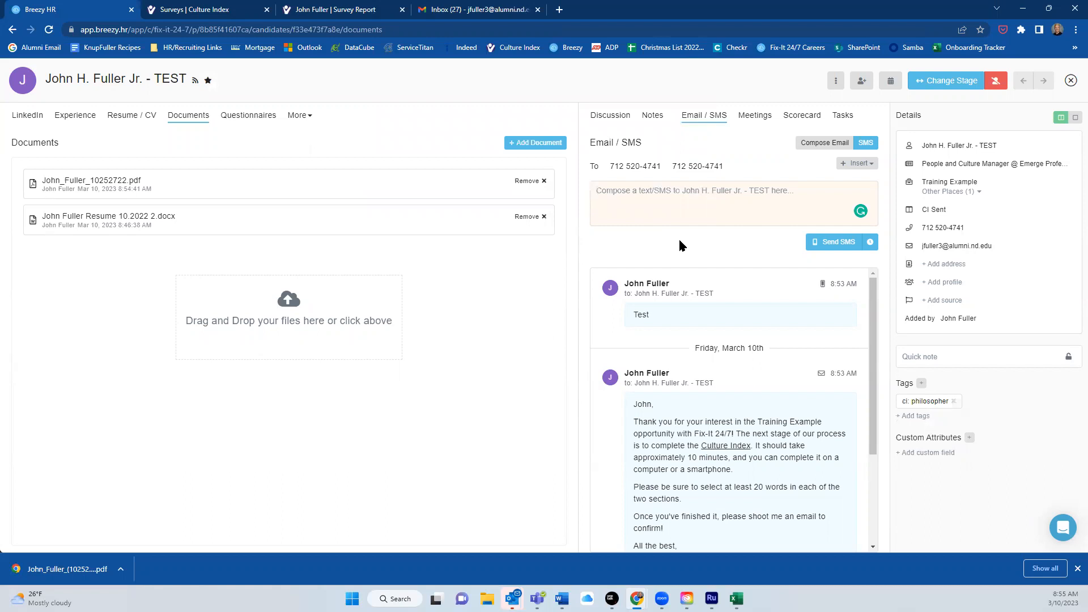
{"action": "left_click", "coordinate": [136, 119]}
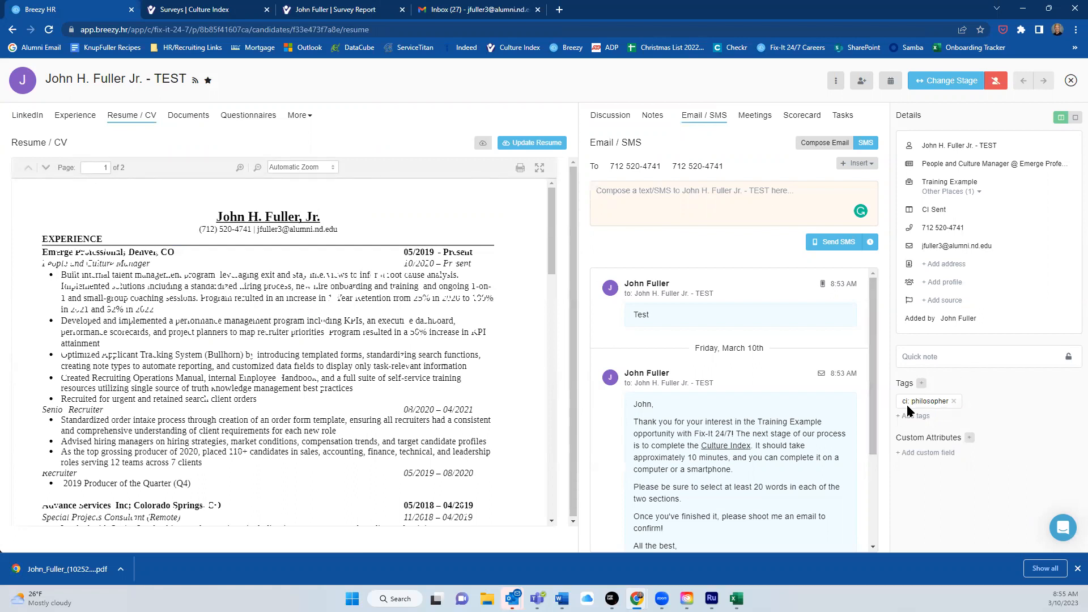
Move the candidate to Phone Screen Invite and follow the emailed Calendly booking link.
{"action": "left_click", "coordinate": [944, 83]}
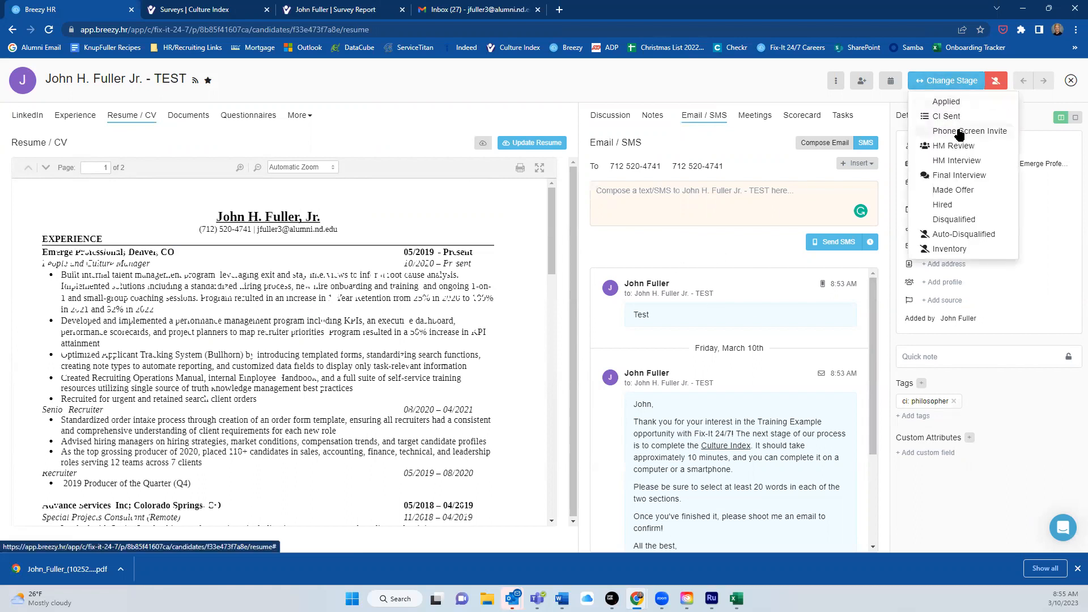
{"action": "left_click", "coordinate": [959, 132]}
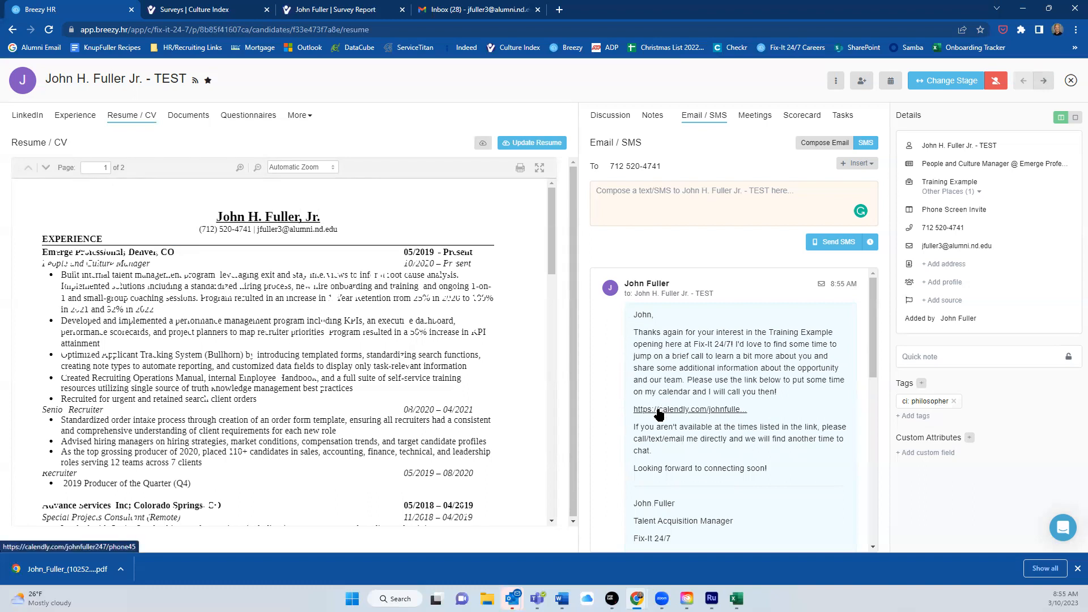
{"action": "left_click", "coordinate": [466, 13]}
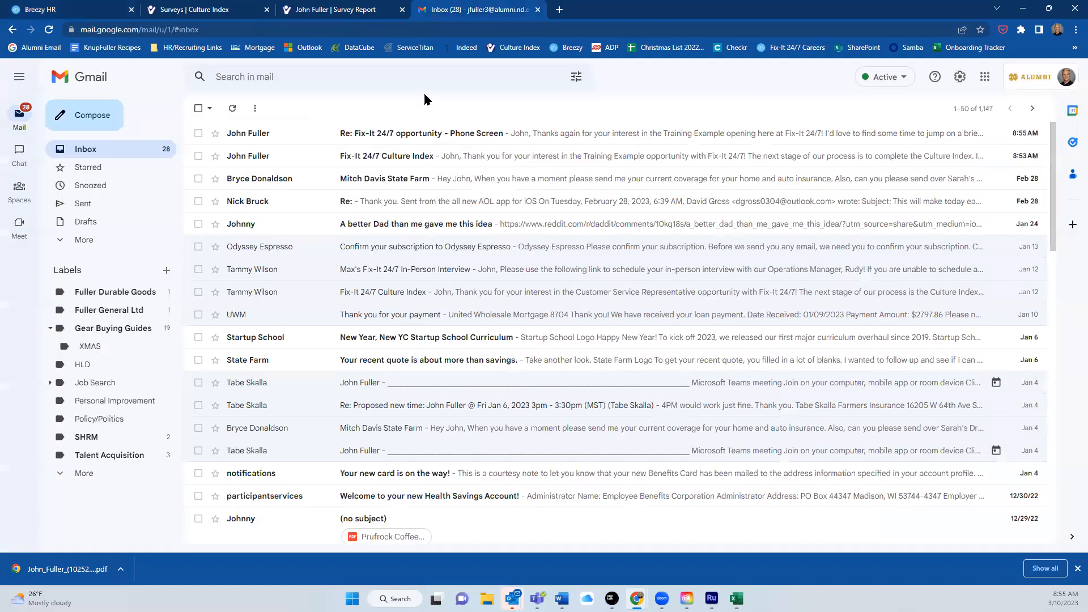
{"action": "left_click", "coordinate": [281, 139]}
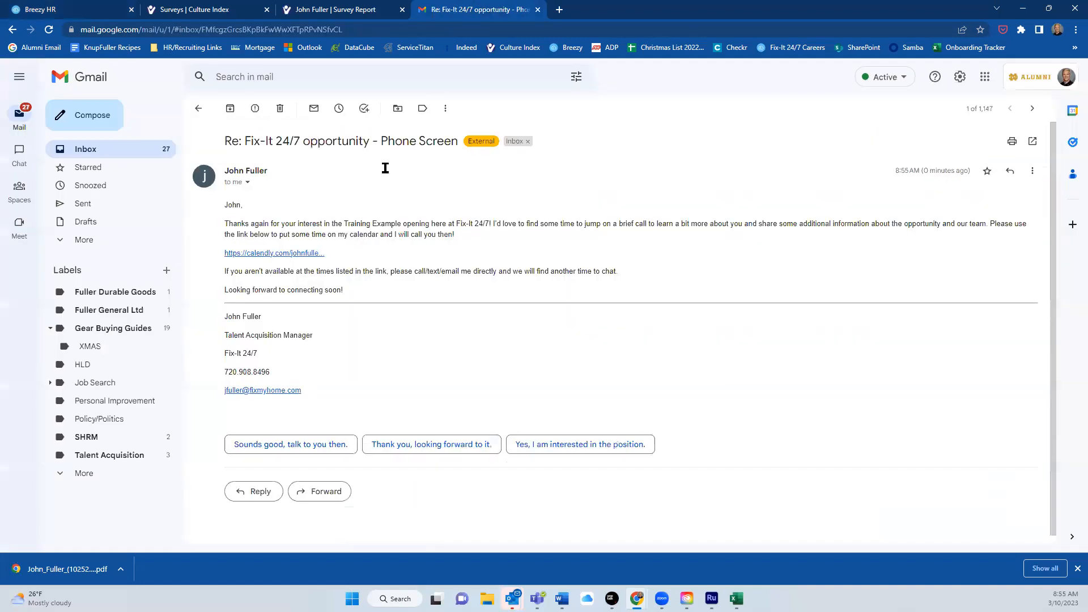
{"action": "left_click", "coordinate": [304, 255]}
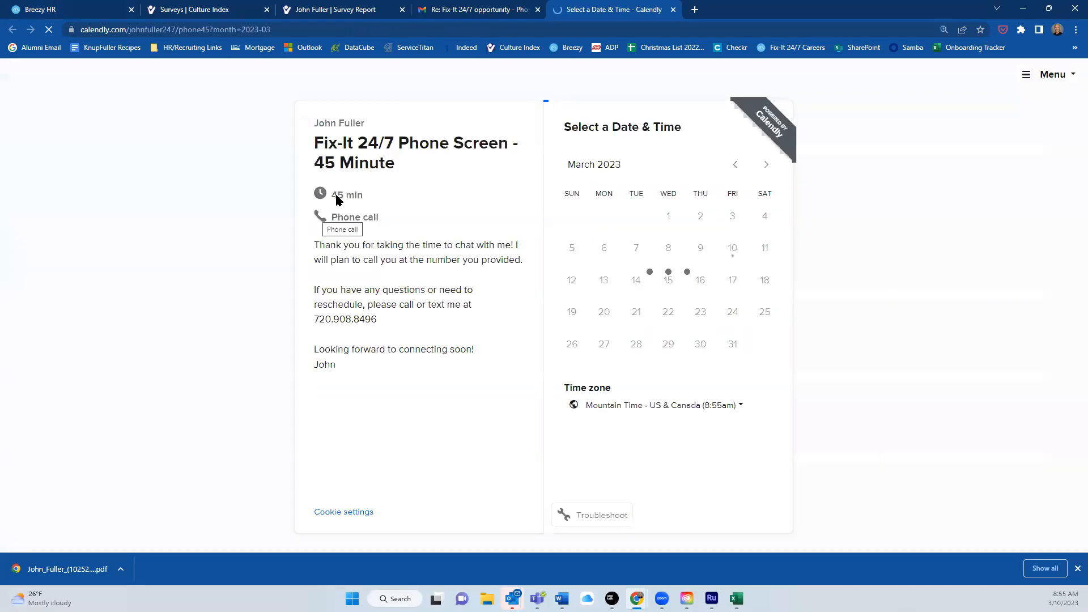
Select the 1:00pm slot on Monday, March 13, 2023 and confirm it.
{"action": "left_click", "coordinate": [605, 281]}
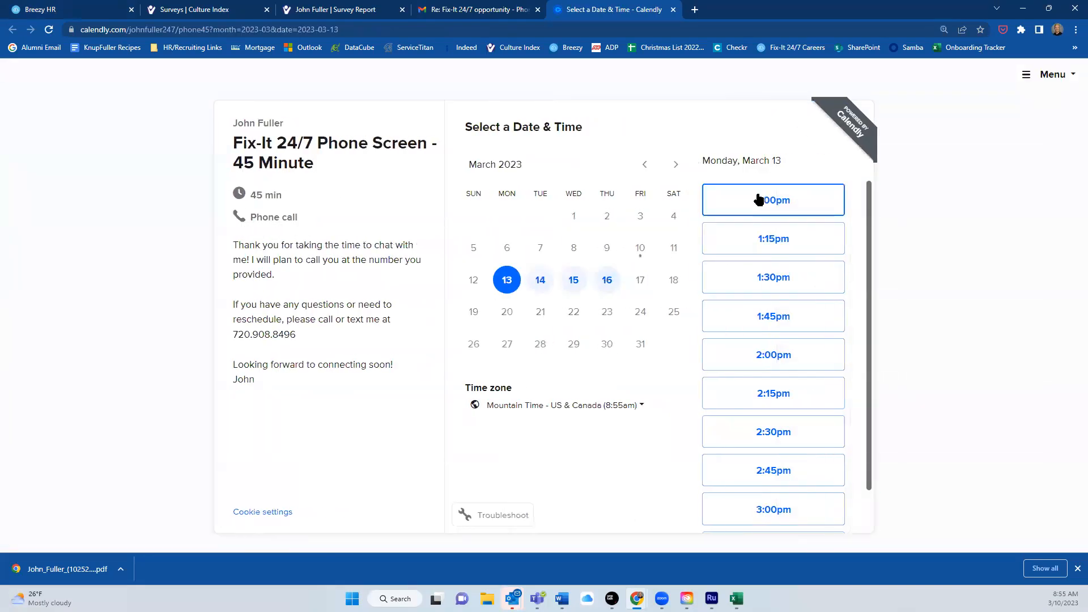
{"action": "left_click", "coordinate": [757, 199]}
{"action": "left_click", "coordinate": [809, 203]}
Fill in the invitee's name, email address and phone number.
{"action": "left_click", "coordinate": [540, 169]}
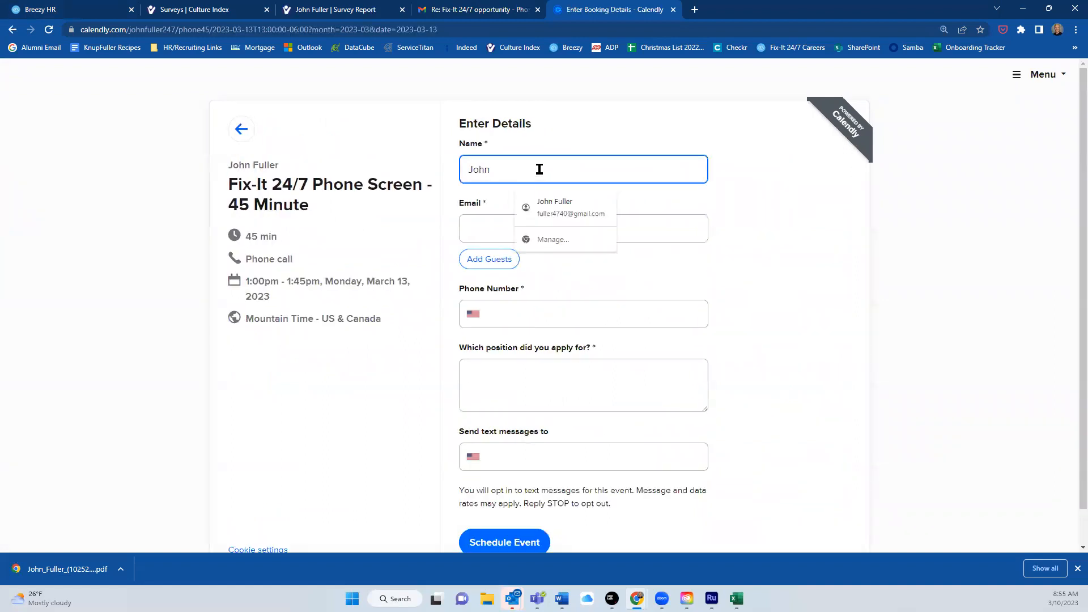
{"action": "key", "text": "Tab"}
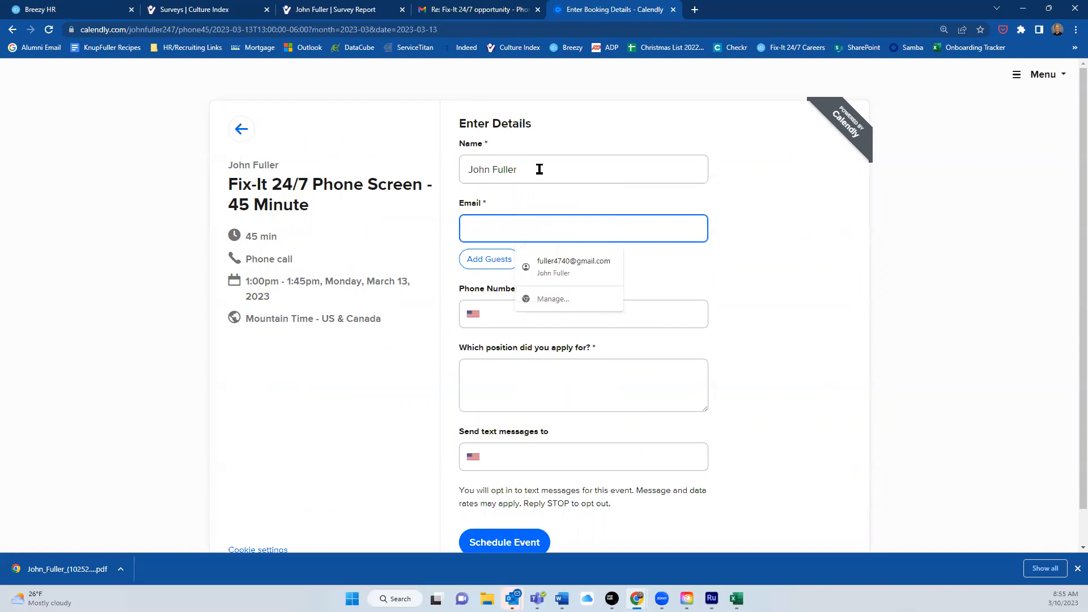
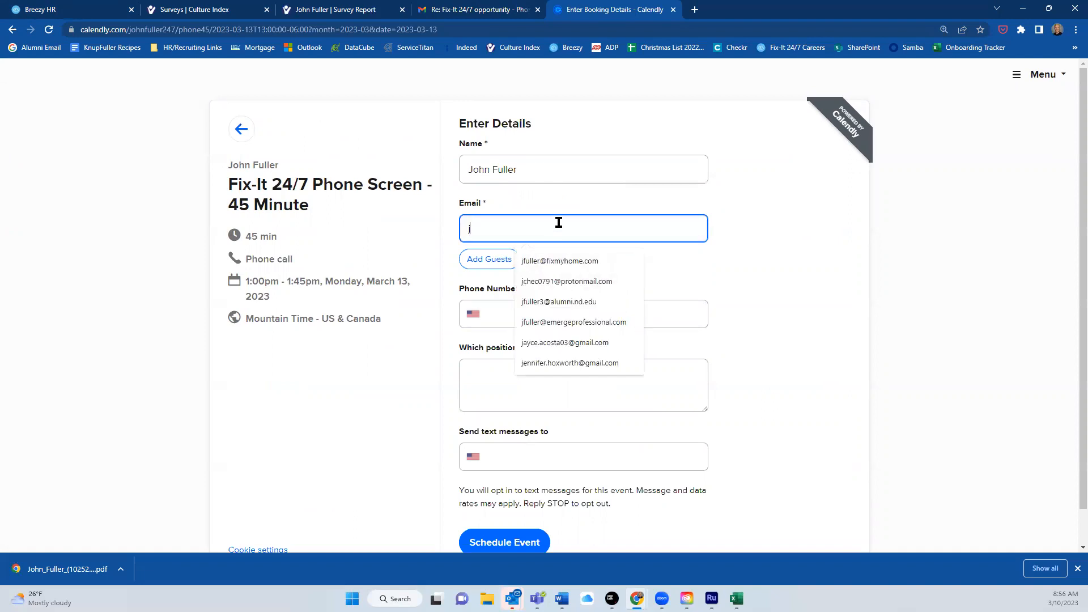
{"action": "left_click", "coordinate": [567, 281]}
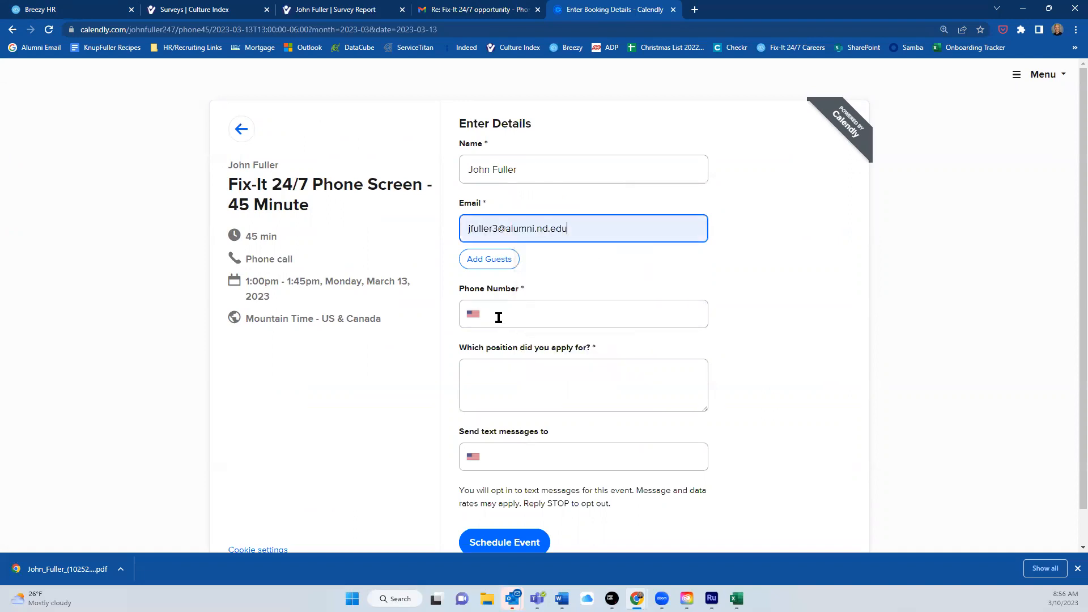
{"action": "left_click", "coordinate": [497, 315]}
{"action": "left_click", "coordinate": [544, 346]}
Enter position 'Training Example', add the text-message number, and schedule the event.
{"action": "left_click", "coordinate": [524, 375]}
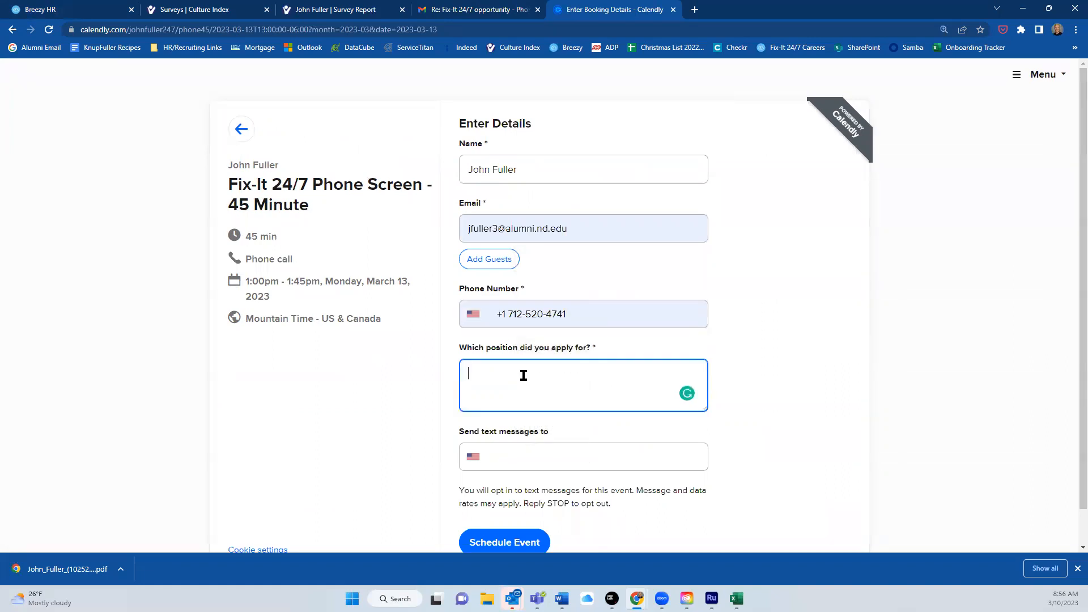
{"action": "type", "text": "Training Example"}
{"action": "left_click", "coordinate": [528, 458]}
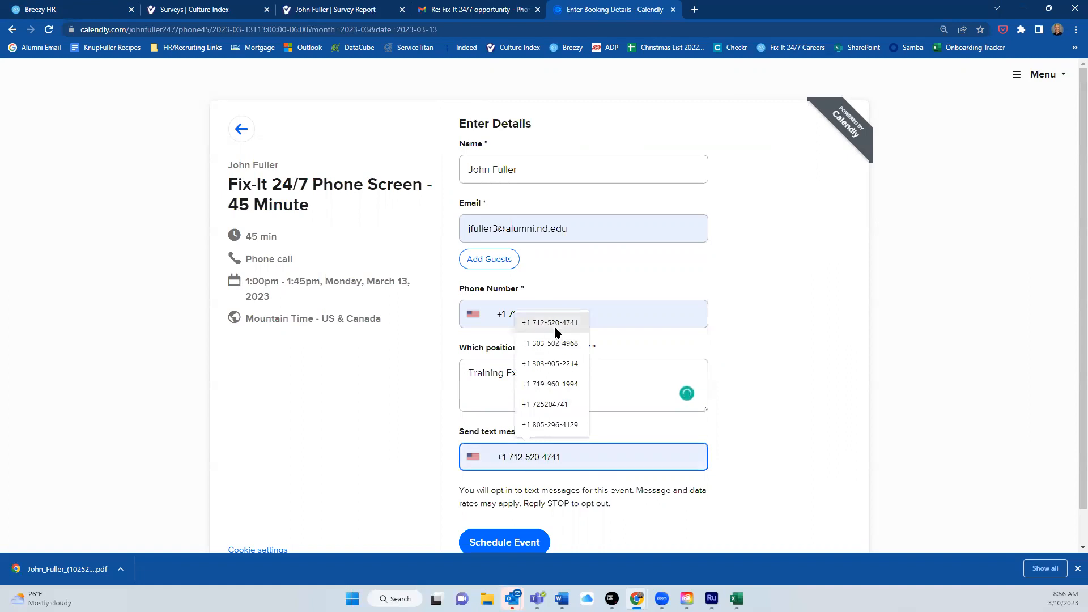
{"action": "left_click", "coordinate": [550, 323]}
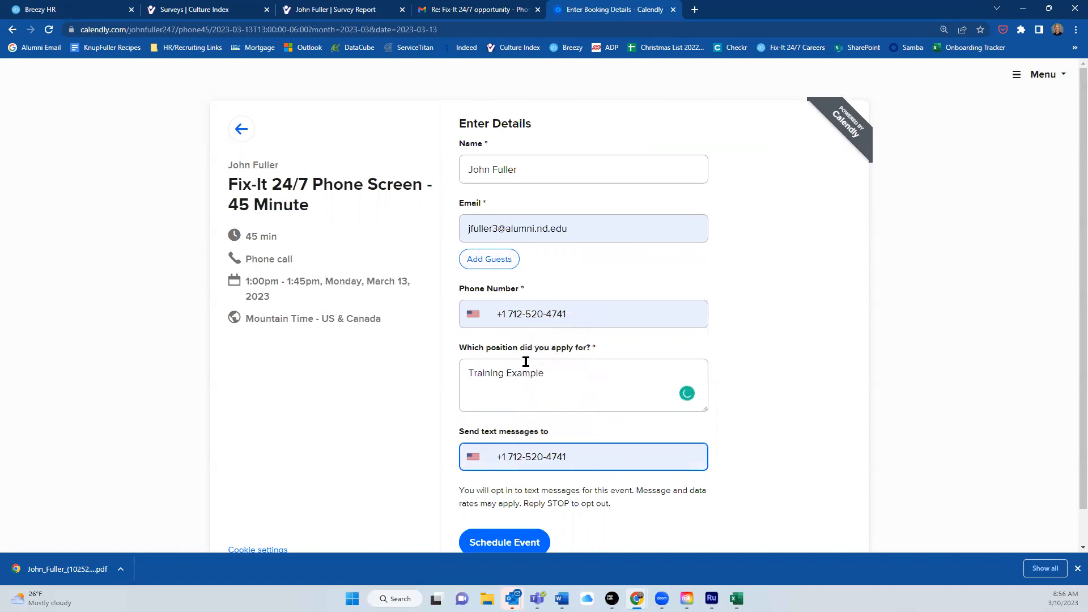
{"action": "left_click", "coordinate": [514, 544]}
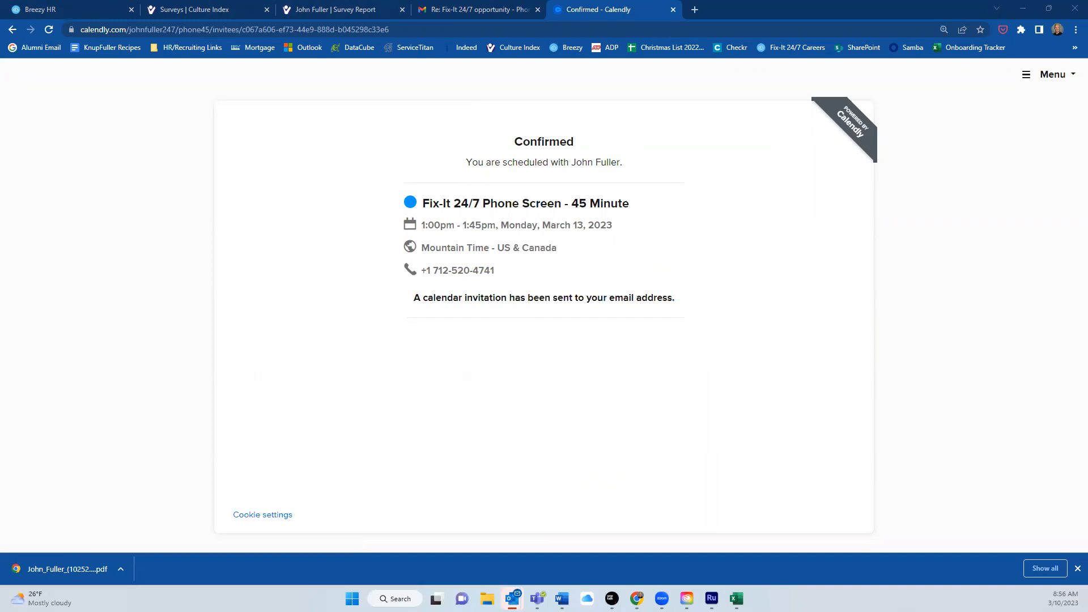
{"action": "left_click_drag", "start_coordinate": [2, 95], "coordinate": [720, 95]}
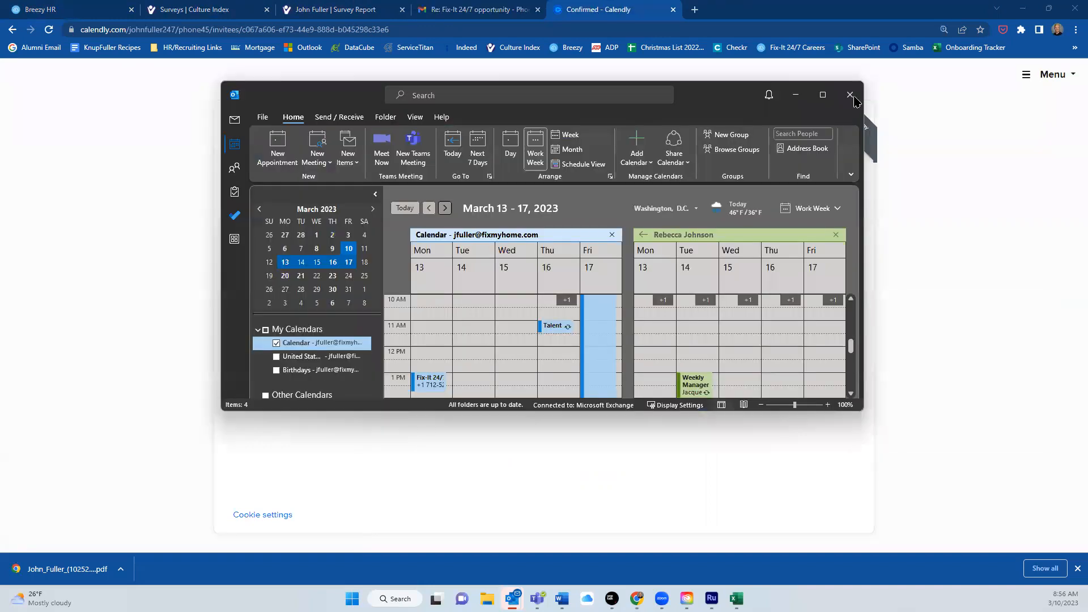
{"action": "left_click", "coordinate": [829, 96]}
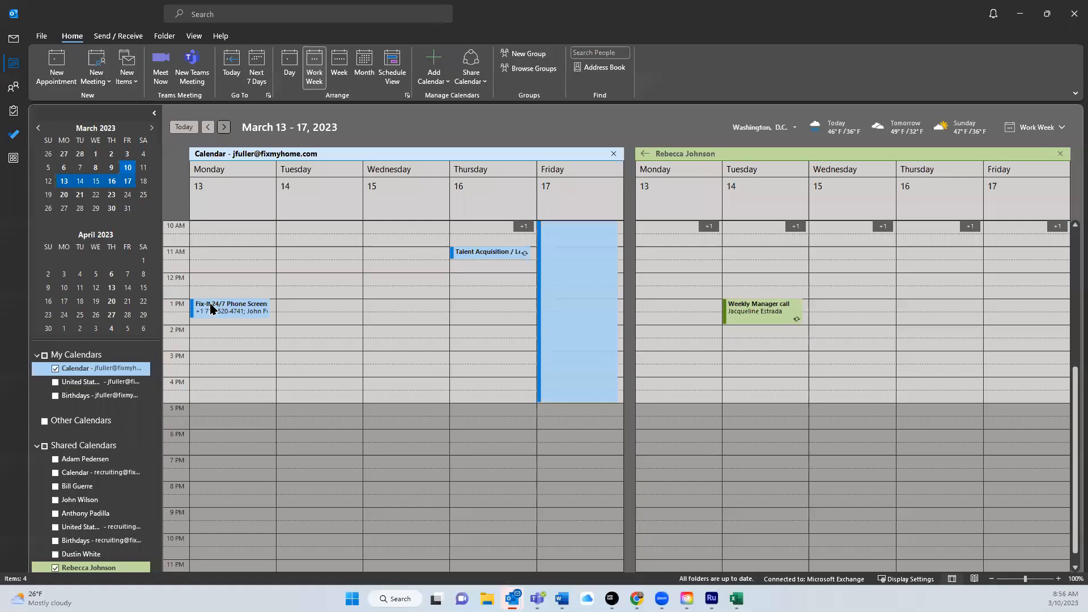
{"action": "left_click", "coordinate": [223, 311]}
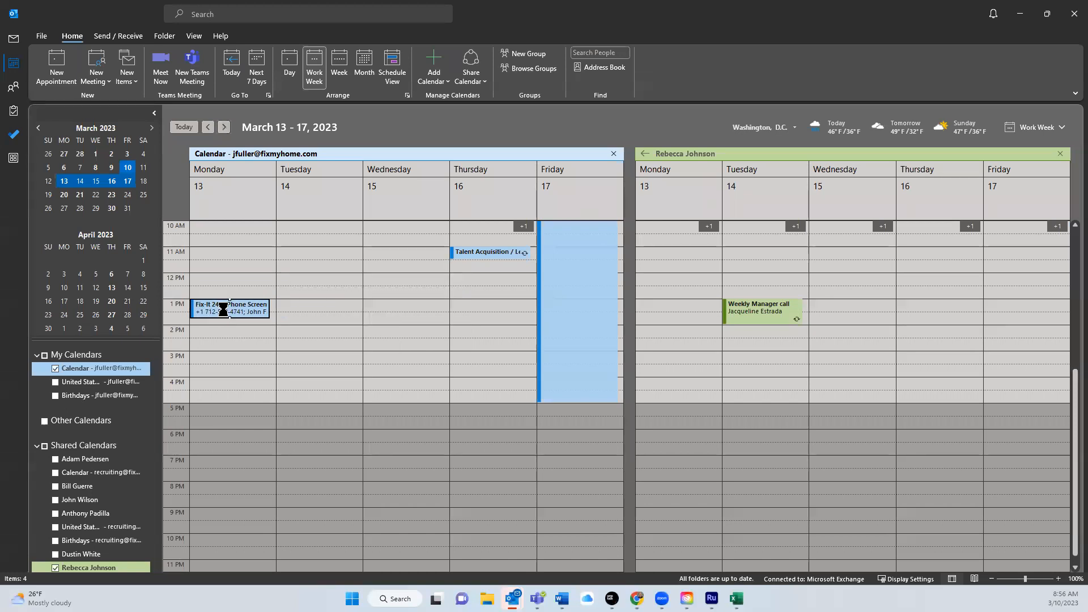
{"action": "double_click", "coordinate": [225, 315]}
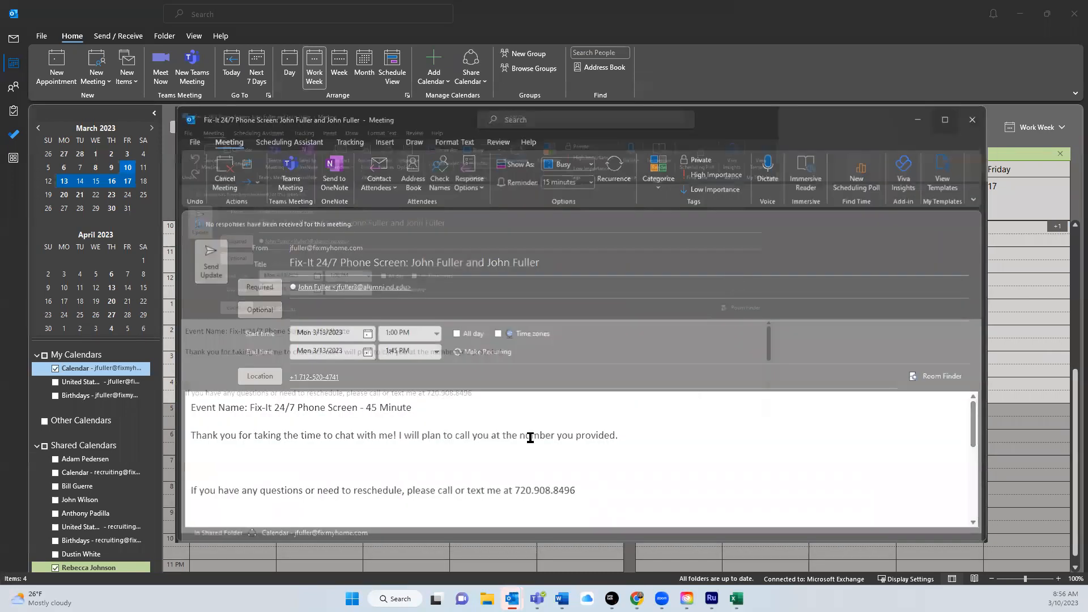
{"action": "scroll", "coordinate": [248, 418], "scroll_direction": "down", "scroll_amount": 2}
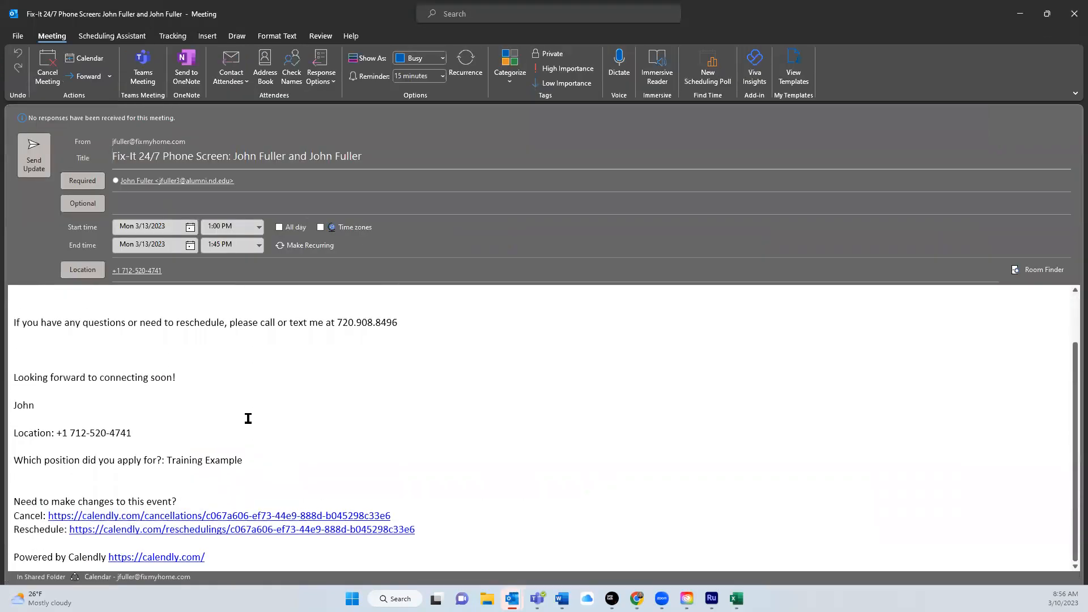
{"action": "scroll", "coordinate": [311, 459], "scroll_direction": "up", "scroll_amount": 2}
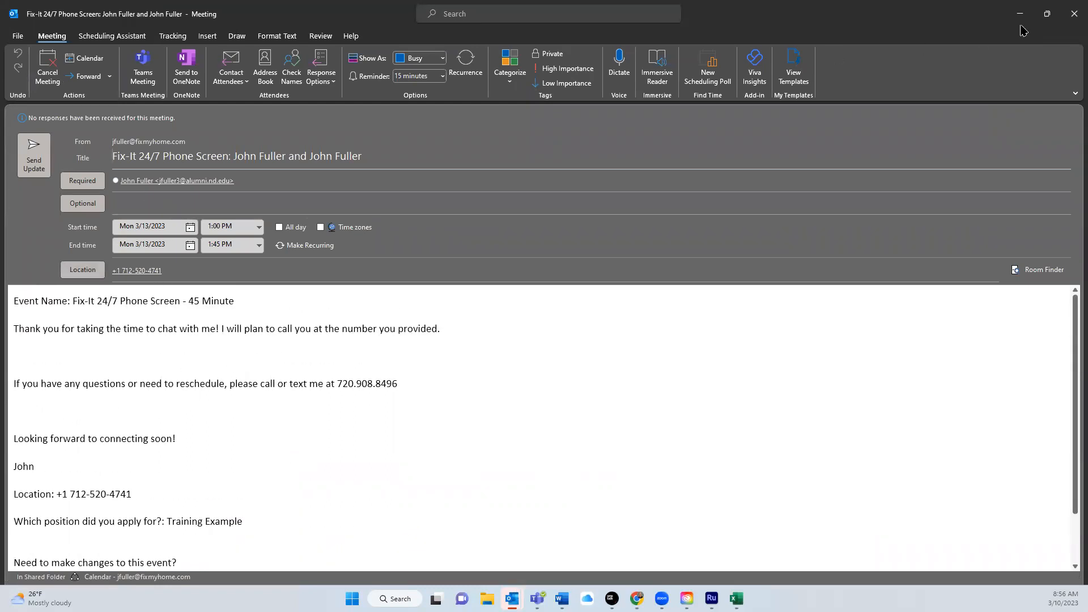
{"action": "left_click", "coordinate": [1072, 21]}
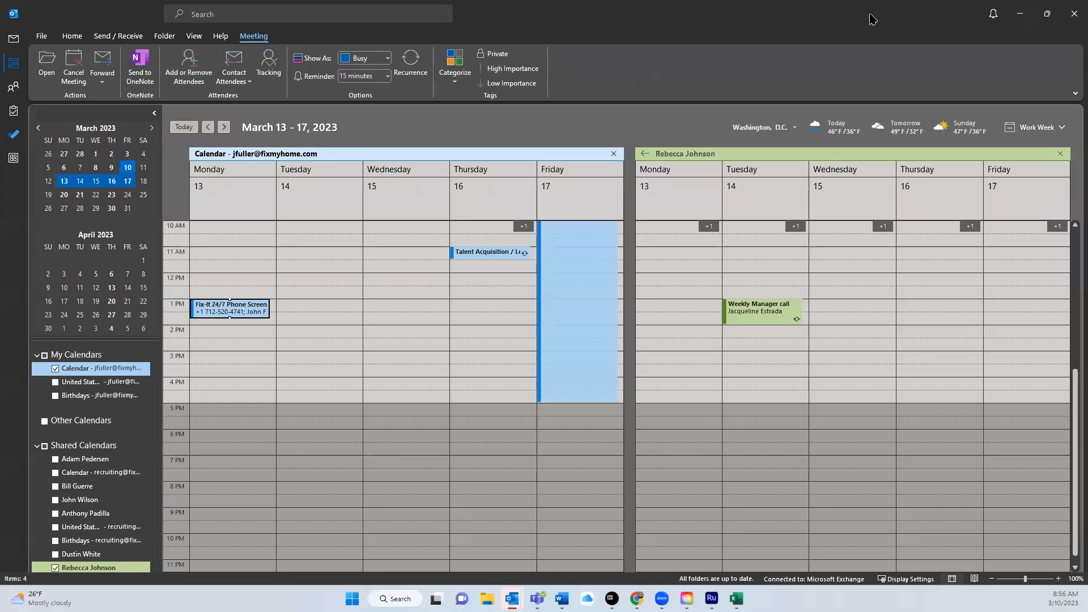
{"action": "left_click_drag", "start_coordinate": [873, 19], "coordinate": [1087, 20]}
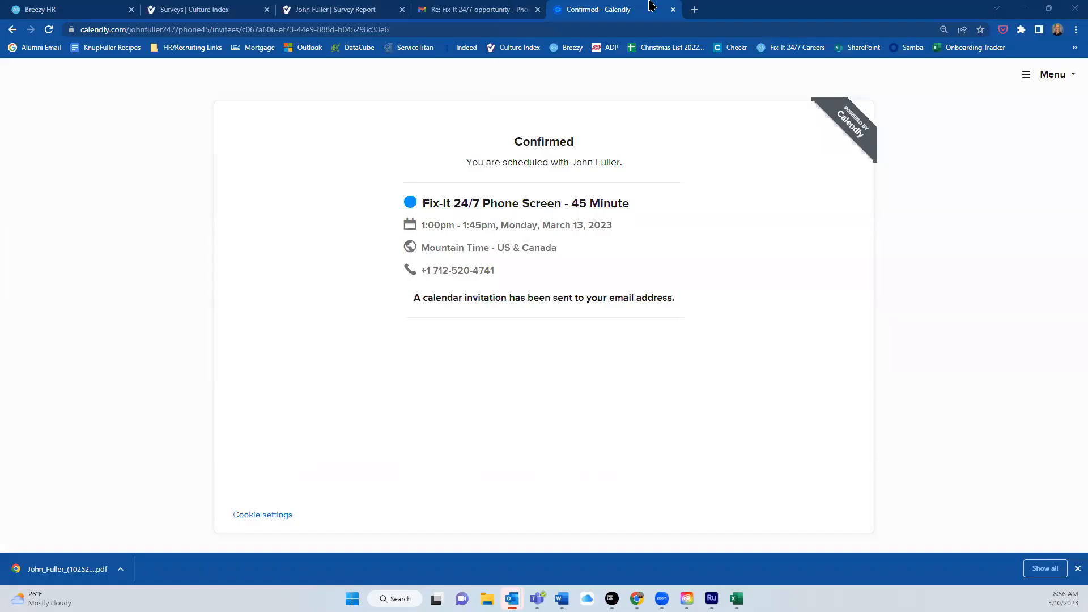
Return to the candidate's Notes and move the Leadership Update 3.9.2023 document aside.
{"action": "left_click", "coordinate": [672, 9]}
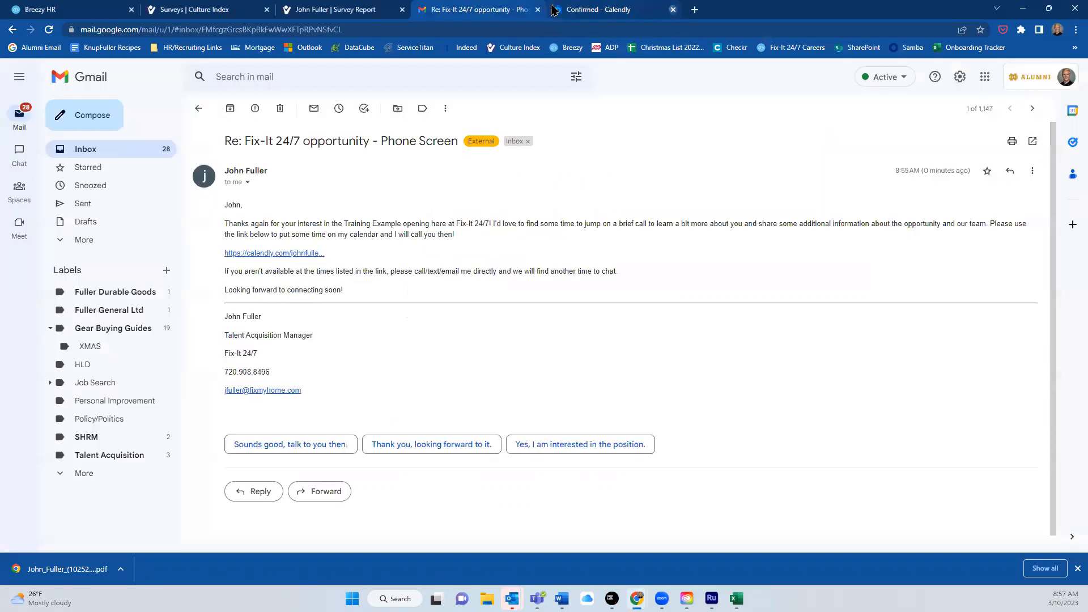
{"action": "left_click", "coordinate": [97, 11]}
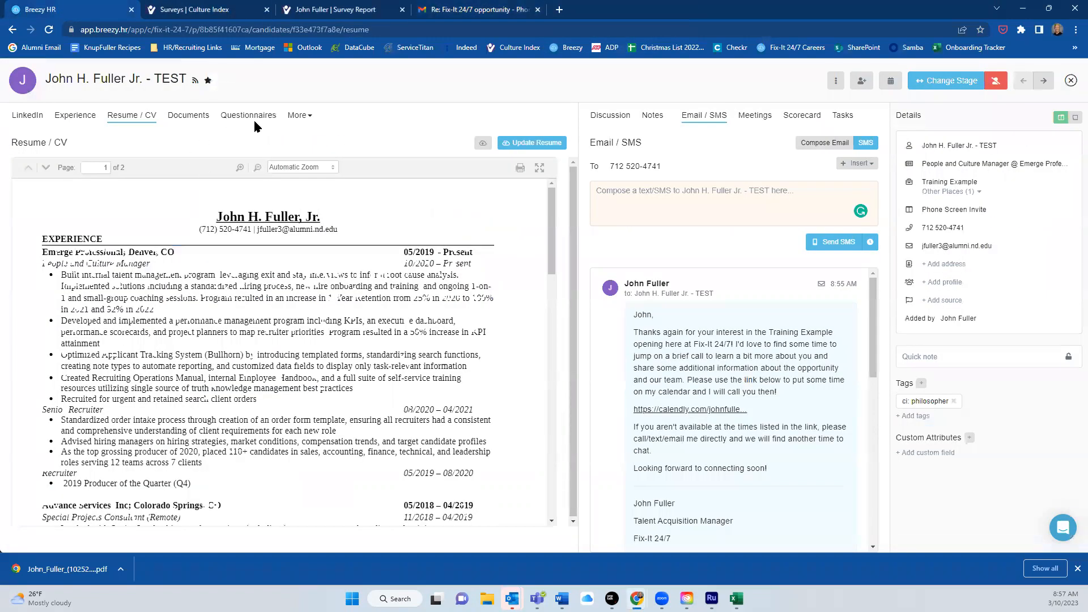
{"action": "left_click", "coordinate": [649, 120]}
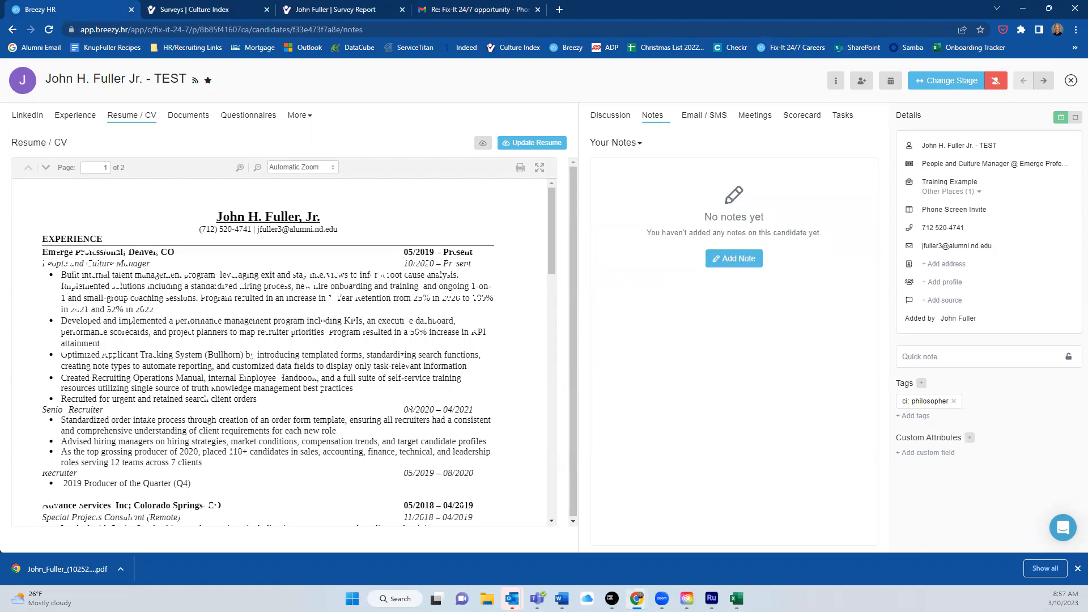
{"action": "left_click", "coordinate": [561, 598]}
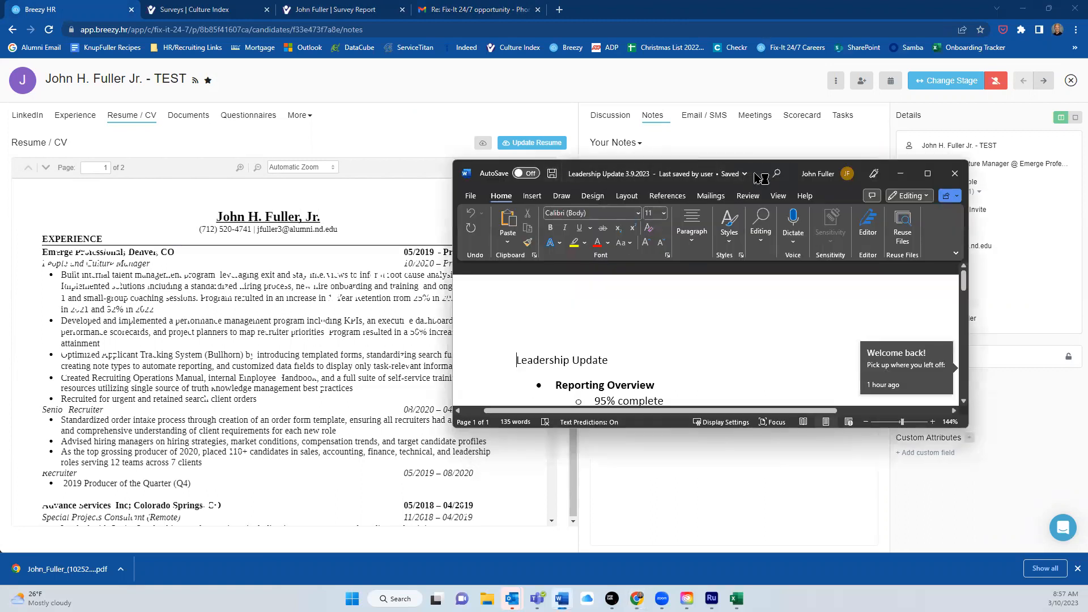
{"action": "left_click_drag", "start_coordinate": [666, 174], "coordinate": [1087, 174]}
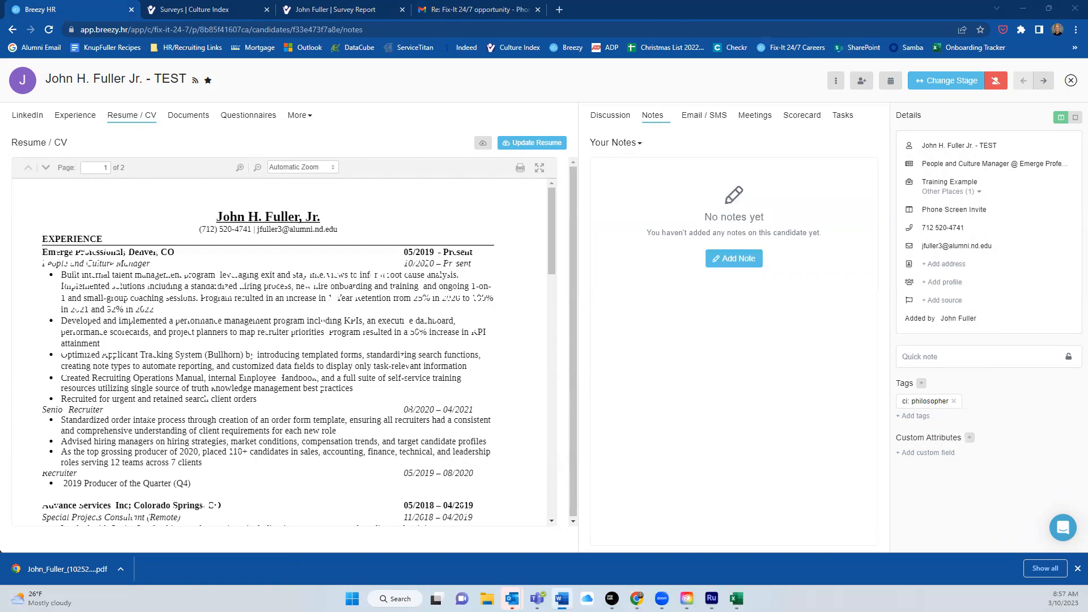
Paste the leadership update bullet list into a new note and save it.
{"action": "left_click", "coordinate": [741, 260]}
{"action": "right_click", "coordinate": [639, 235]}
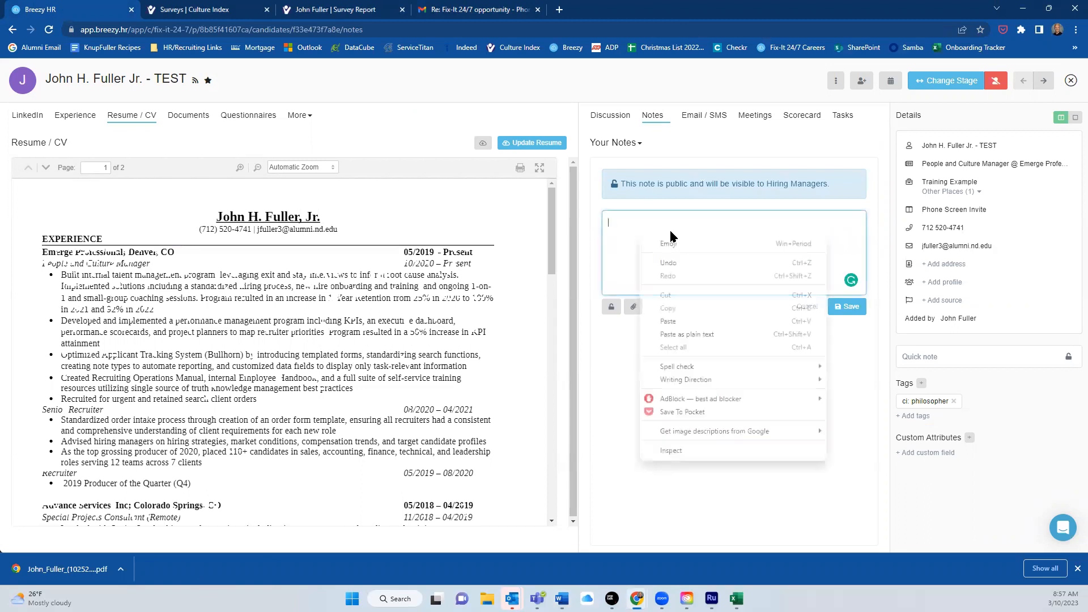
{"action": "left_click", "coordinate": [675, 320]}
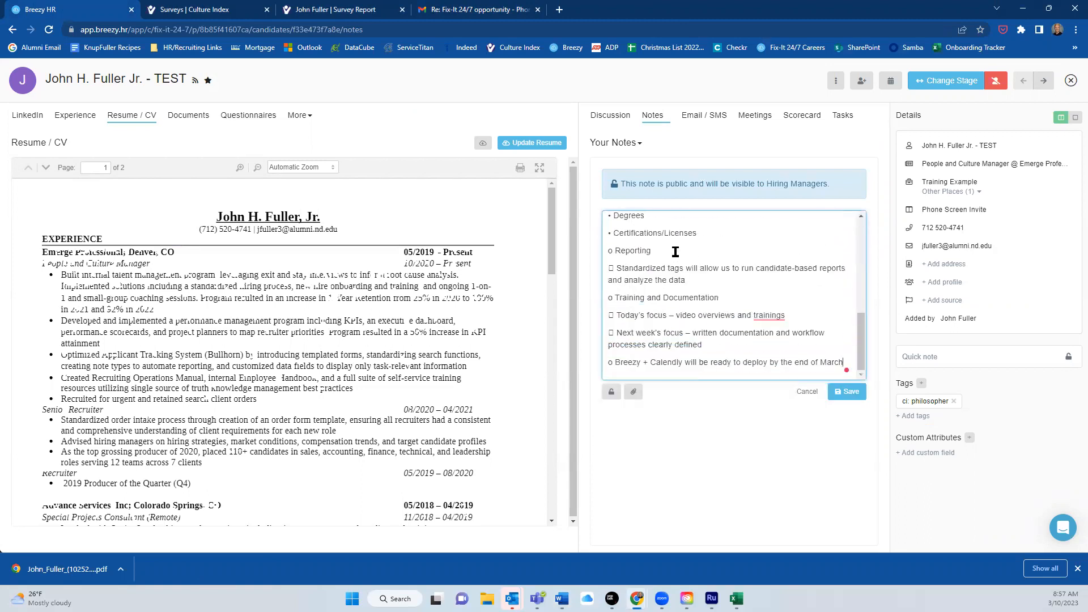
{"action": "scroll", "coordinate": [676, 252], "scroll_direction": "up", "scroll_amount": 5}
{"action": "scroll", "coordinate": [676, 251], "scroll_direction": "down", "scroll_amount": 5}
{"action": "left_click", "coordinate": [846, 391]}
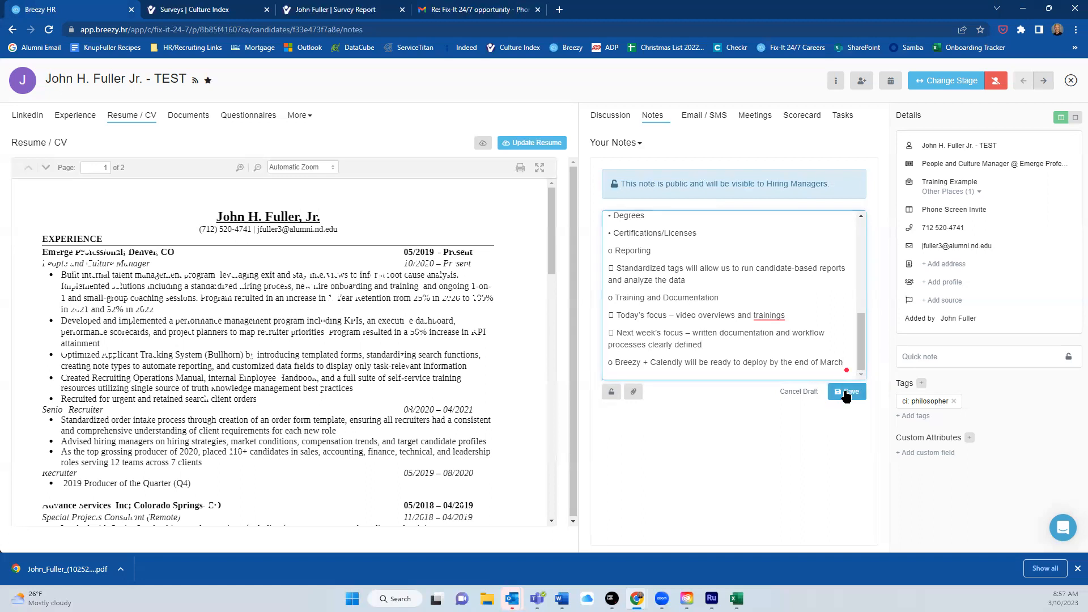
{"action": "scroll", "coordinate": [704, 273], "scroll_direction": "down", "scroll_amount": 1}
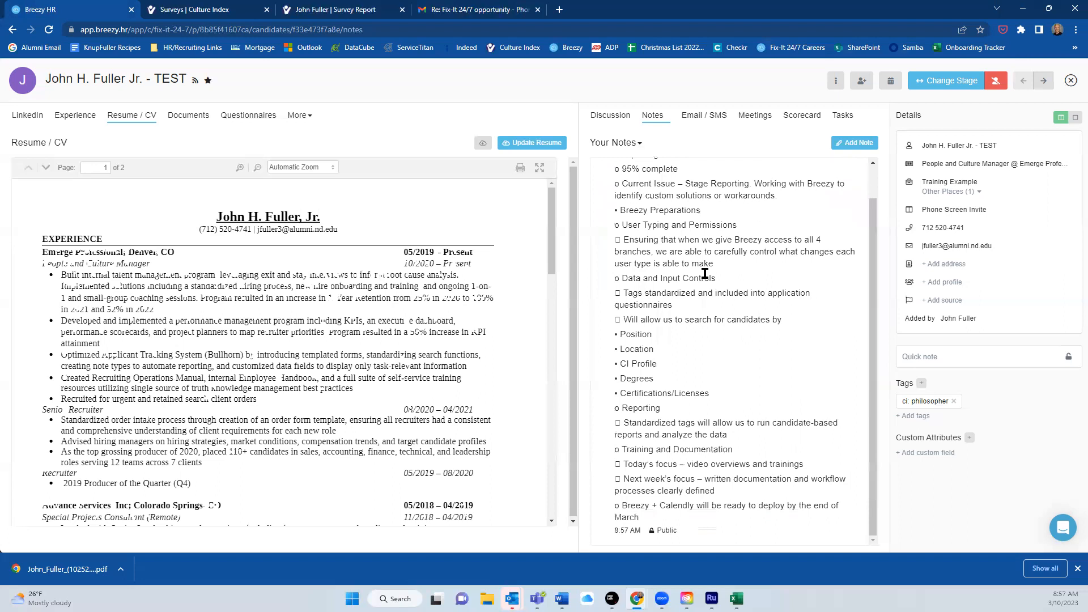
{"action": "scroll", "coordinate": [704, 274], "scroll_direction": "up", "scroll_amount": 1}
Show the candidate's Discussion tab and reload the page to refresh it.
{"action": "left_click", "coordinate": [603, 116]}
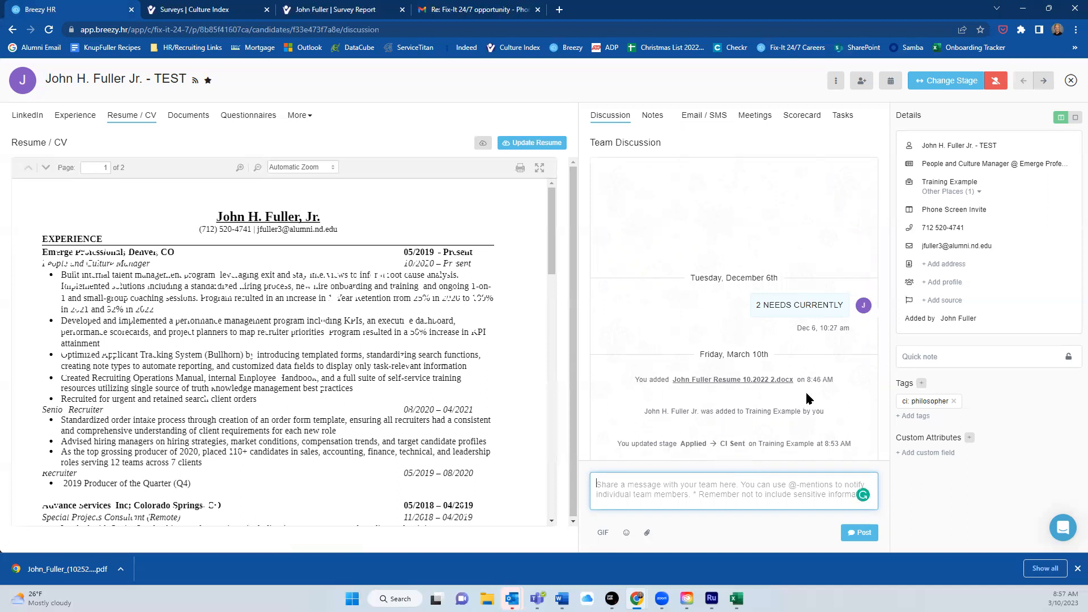
{"action": "left_click", "coordinate": [49, 29]}
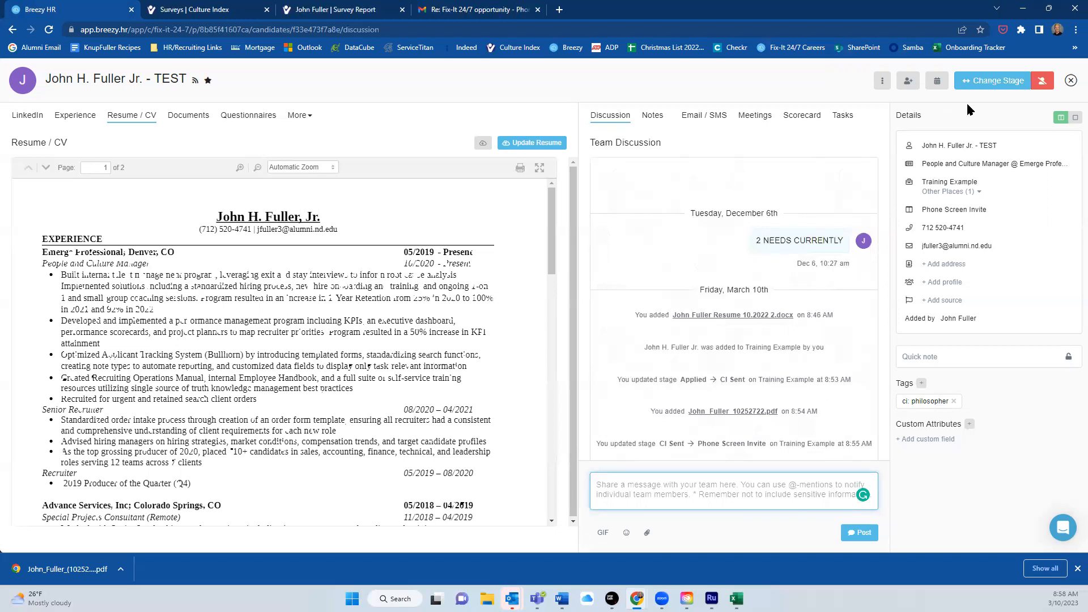
Move the candidate to HM Review and post a comment asking Test User to review the phone screen notes.
{"action": "left_click", "coordinate": [1006, 88]}
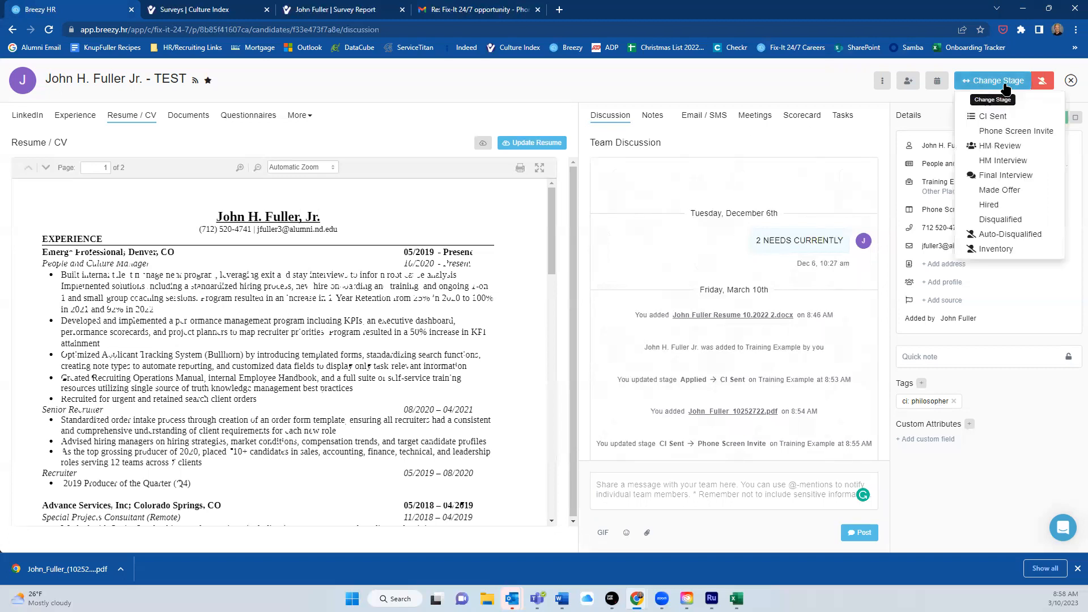
{"action": "left_click", "coordinate": [1014, 147]}
{"action": "left_click", "coordinate": [772, 501]}
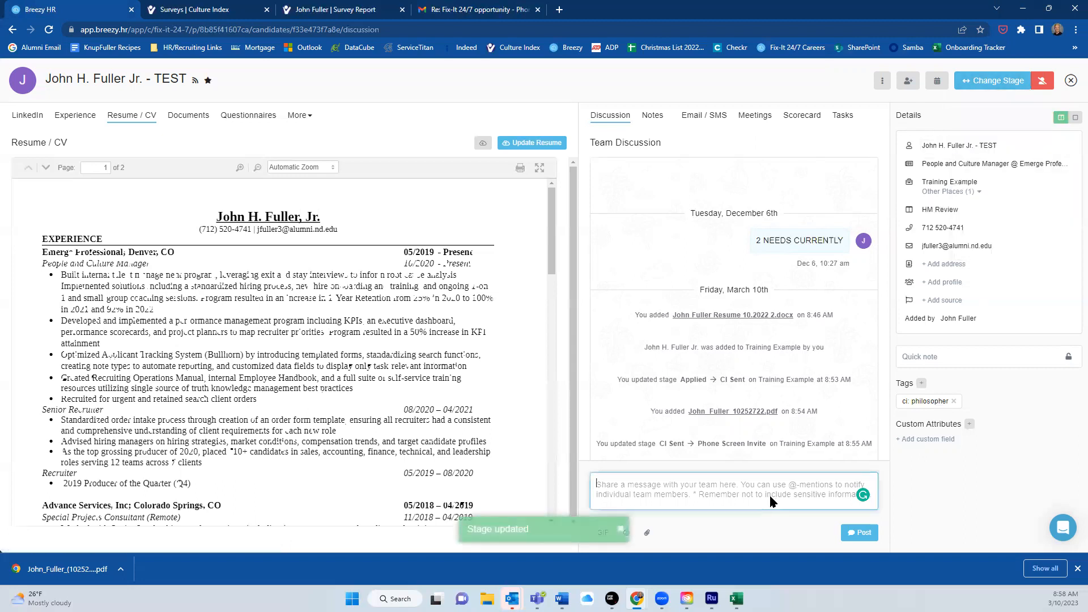
{"action": "type", "text": "@"}
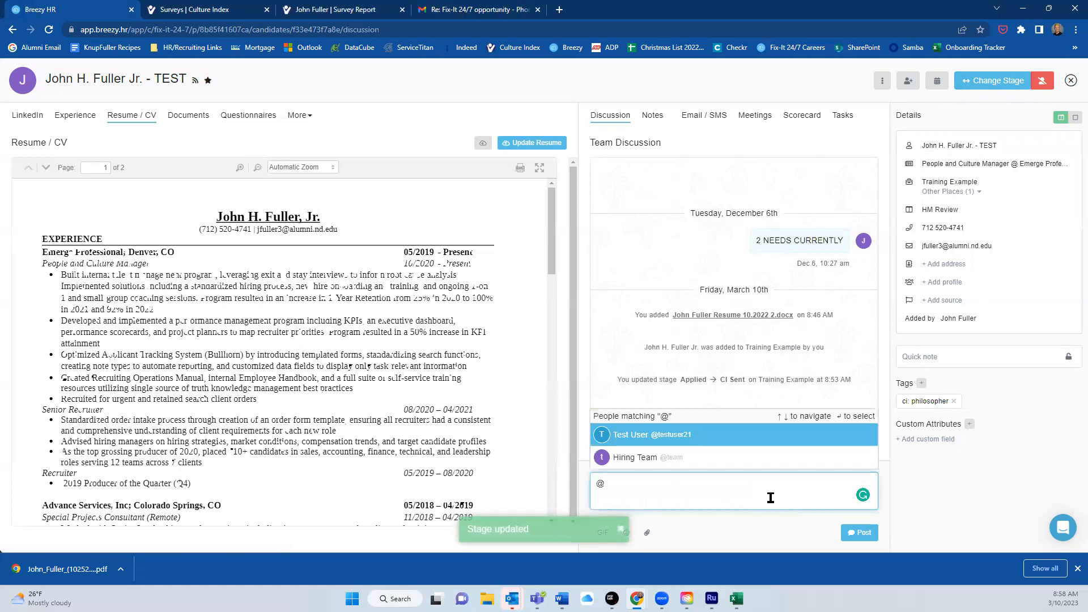
{"action": "left_click", "coordinate": [675, 436]}
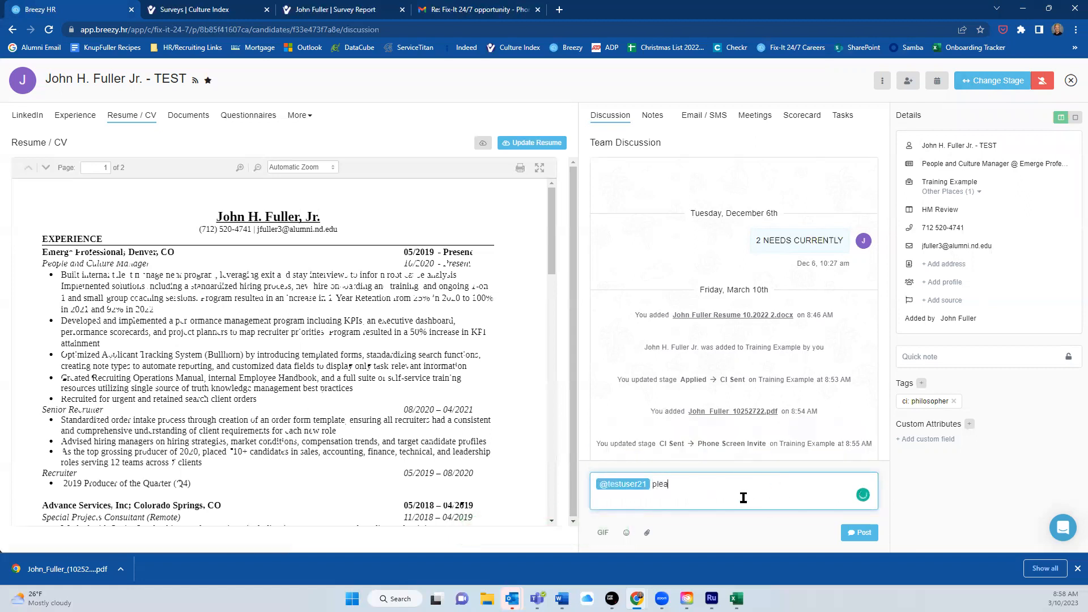
{"action": "type", "text": "na"}
{"action": "key", "text": "BackSpace"}
{"action": "key", "text": "BackSpace"}
{"action": "type", "text": "notes from the phone screen"}
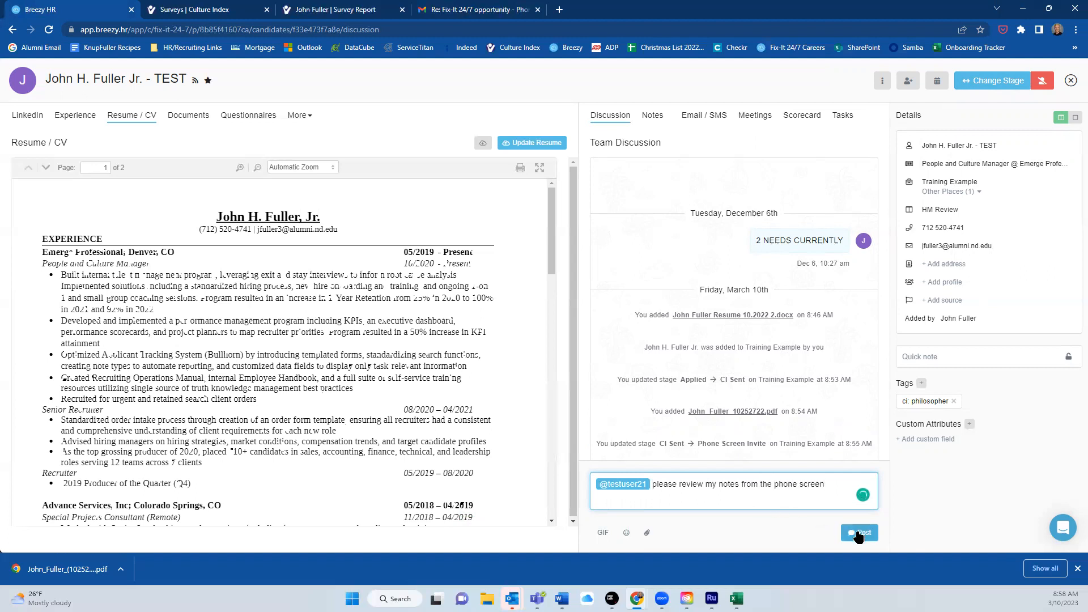
{"action": "key", "text": "Return"}
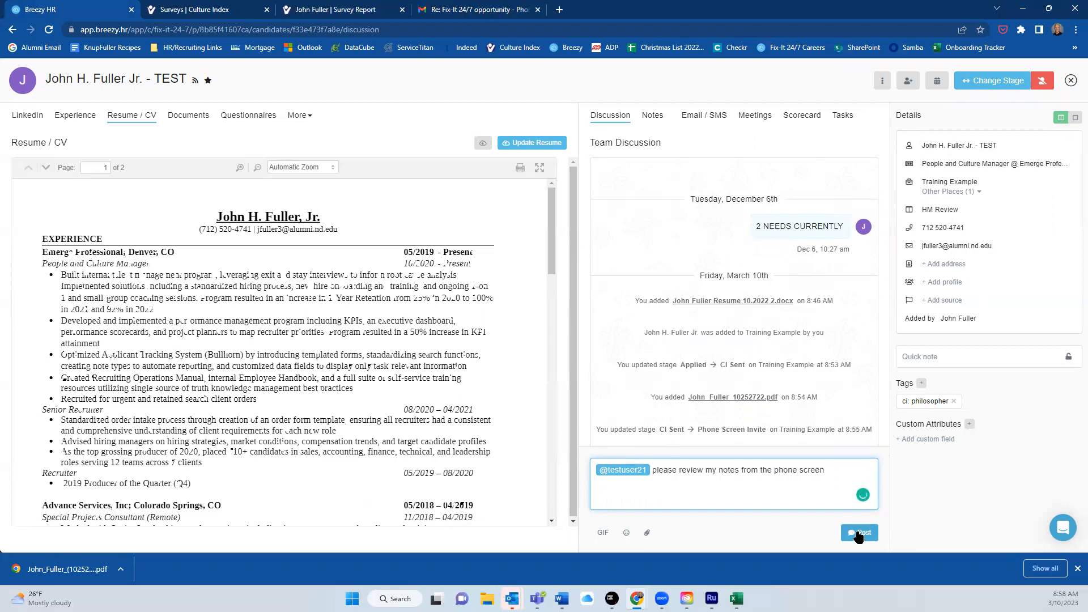
{"action": "type", "text": "something specific"}
{"action": "left_click", "coordinate": [858, 534]}
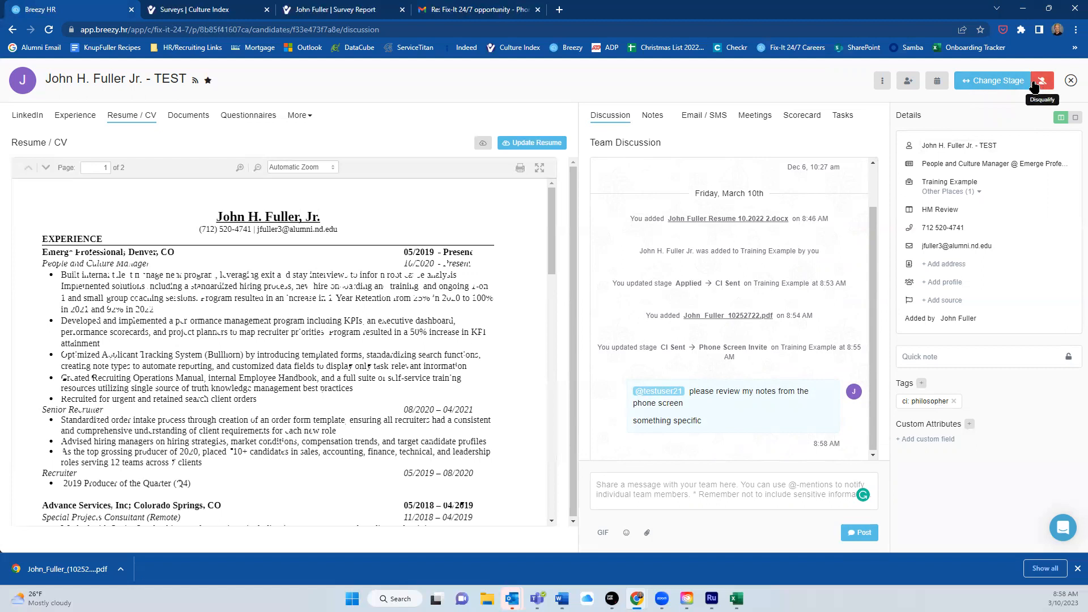
Reopen the candidate from the board, move them to HM Interview, and open the email's scheduling link.
{"action": "left_click", "coordinate": [1070, 81]}
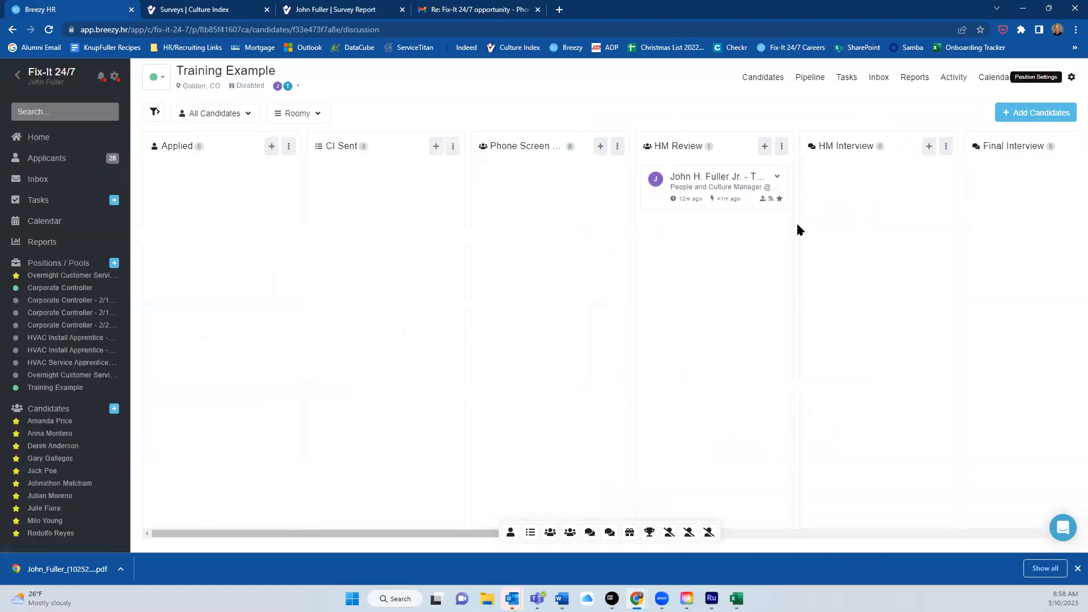
{"action": "left_click_drag", "start_coordinate": [452, 538], "coordinate": [513, 547]}
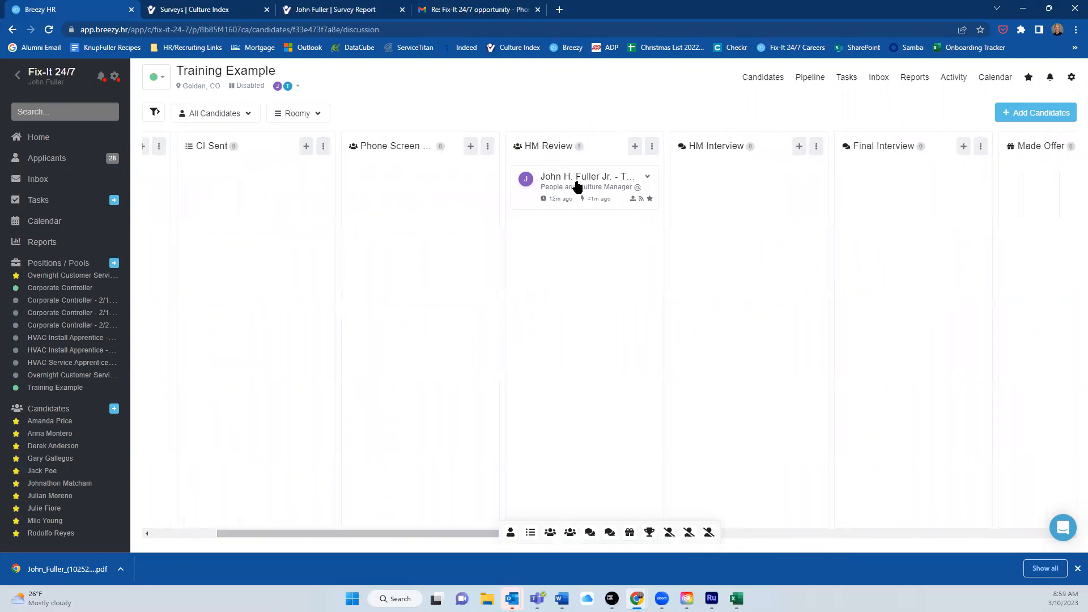
{"action": "left_click", "coordinate": [577, 187]}
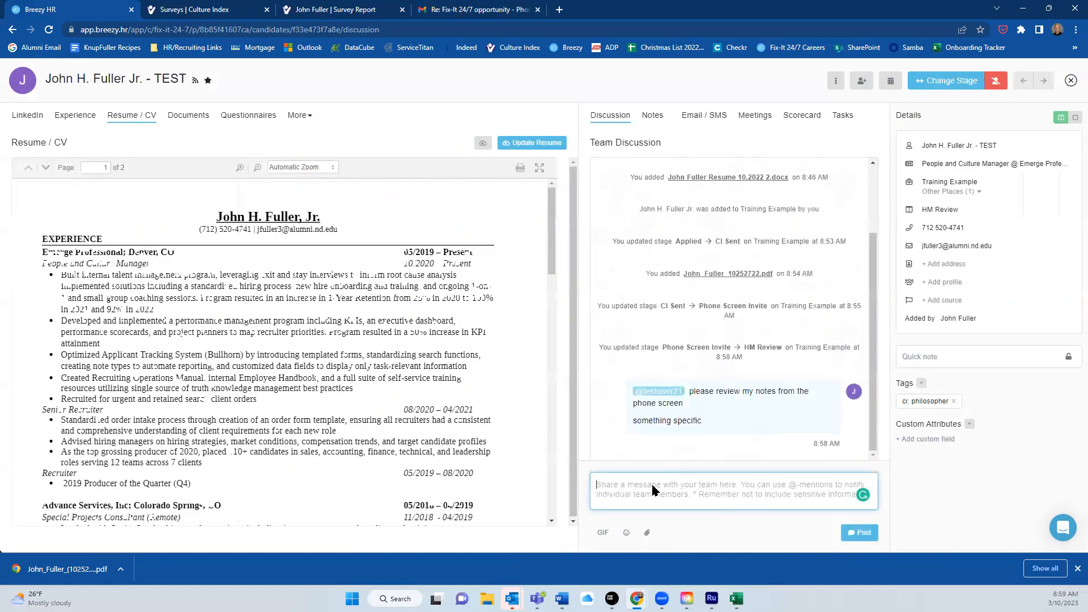
{"action": "left_click", "coordinate": [955, 82]}
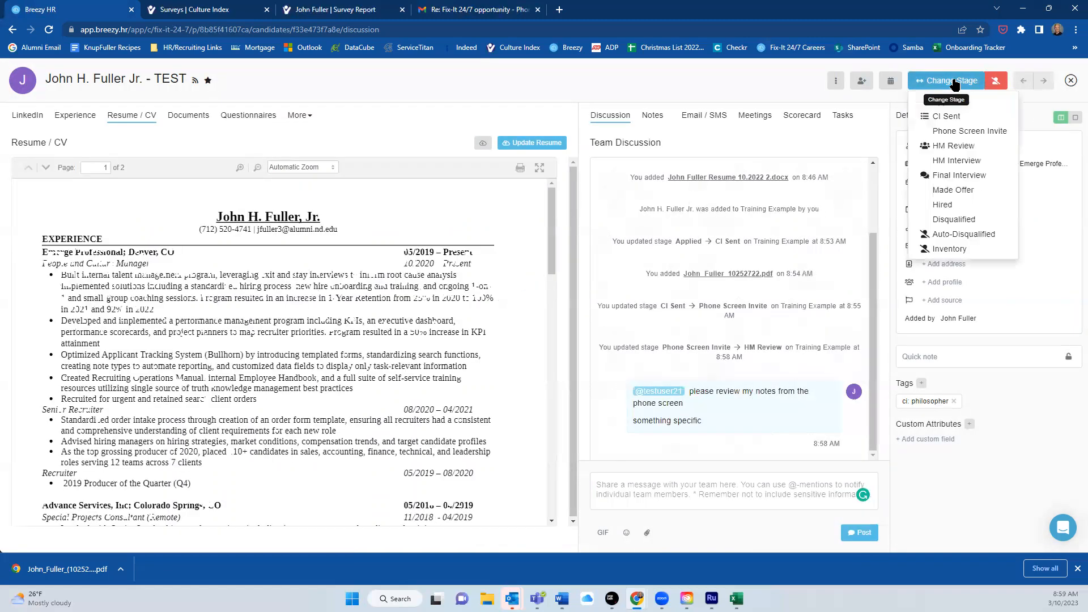
{"action": "left_click", "coordinate": [983, 162]}
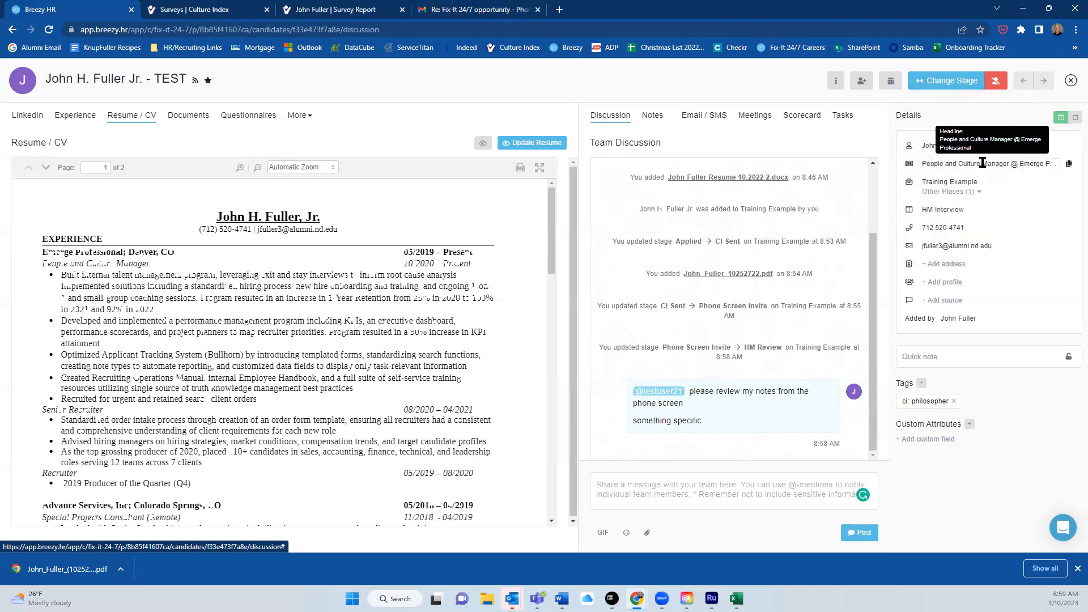
{"action": "left_click", "coordinate": [714, 118]}
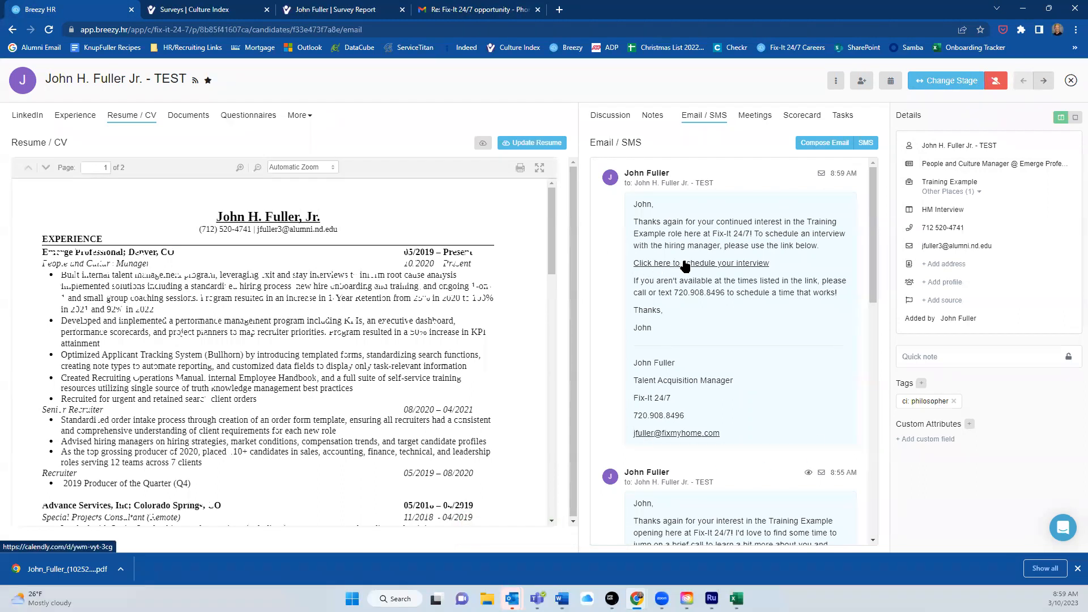
{"action": "left_click", "coordinate": [702, 264]}
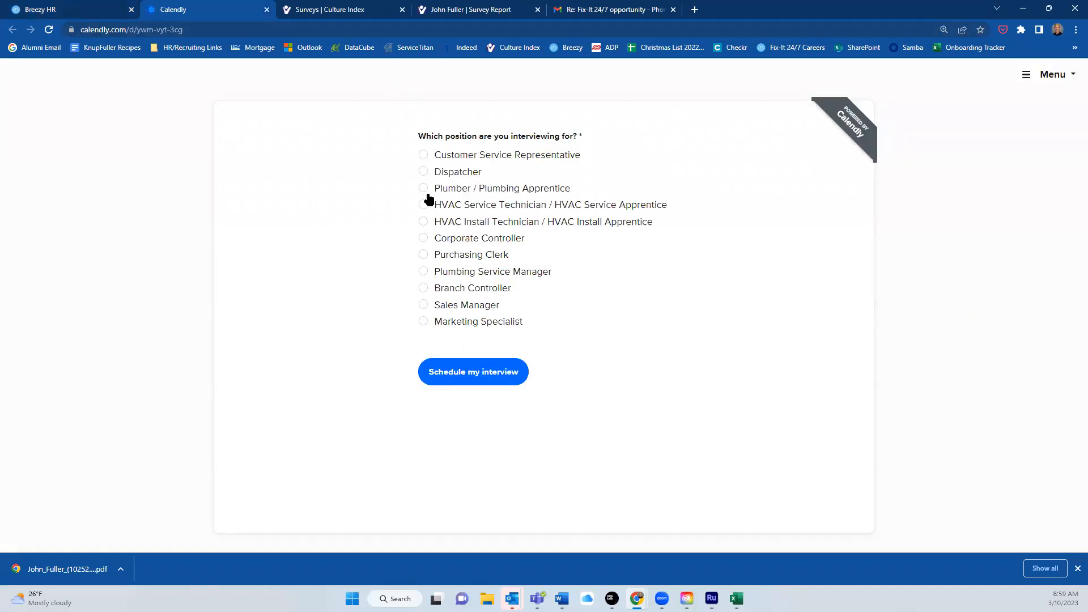
Book a Customer Service Representative interview for Tuesday, March 14 at 10:00am, then close Calendly.
{"action": "left_click", "coordinate": [426, 160]}
{"action": "left_click", "coordinate": [479, 372]}
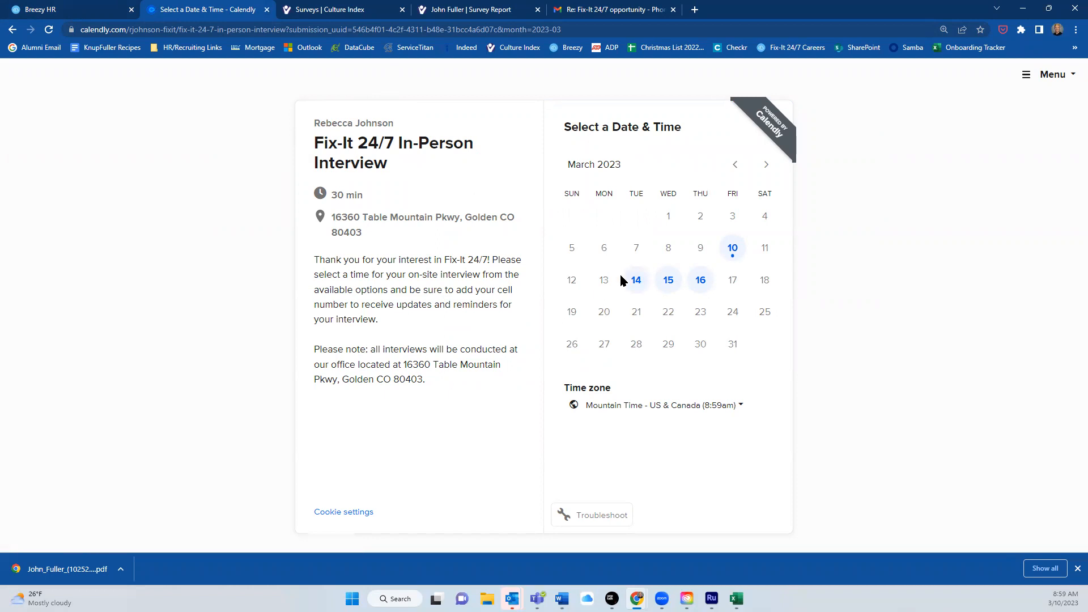
{"action": "left_click", "coordinate": [636, 281]}
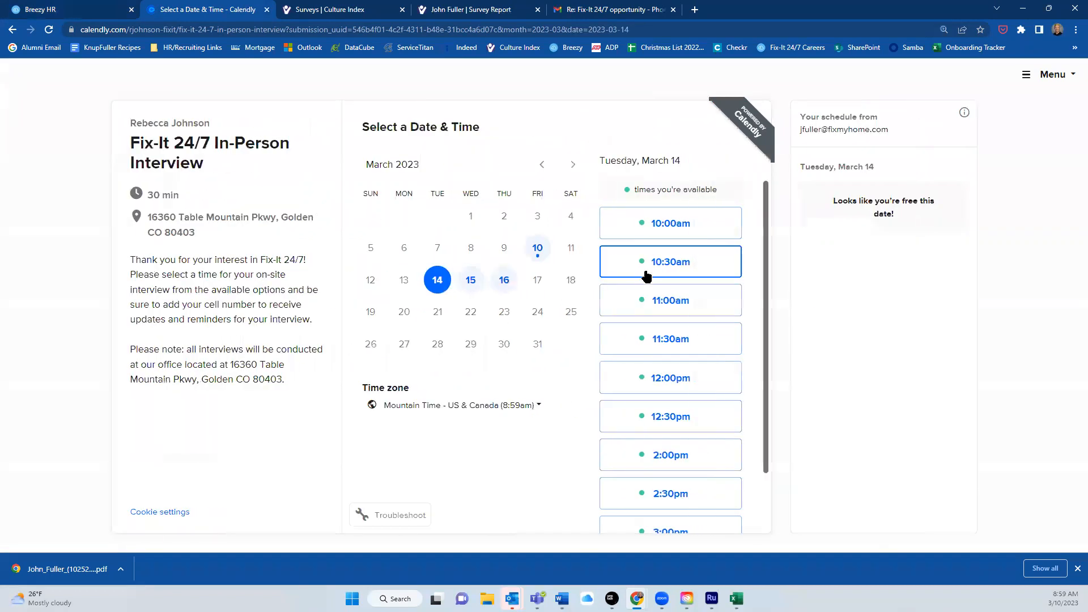
{"action": "left_click", "coordinate": [689, 231]}
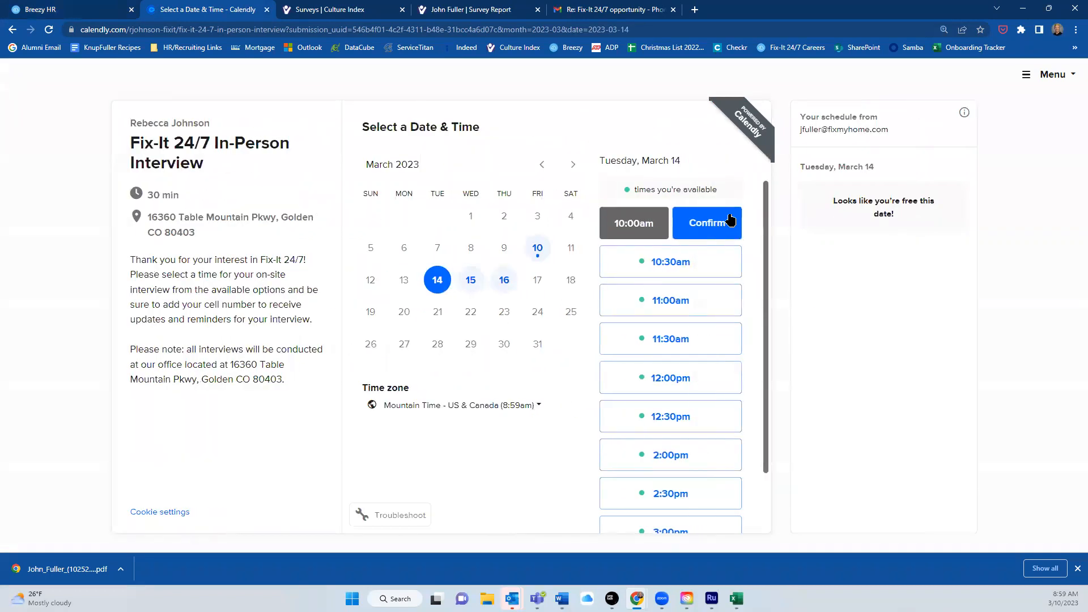
{"action": "left_click", "coordinate": [717, 225]}
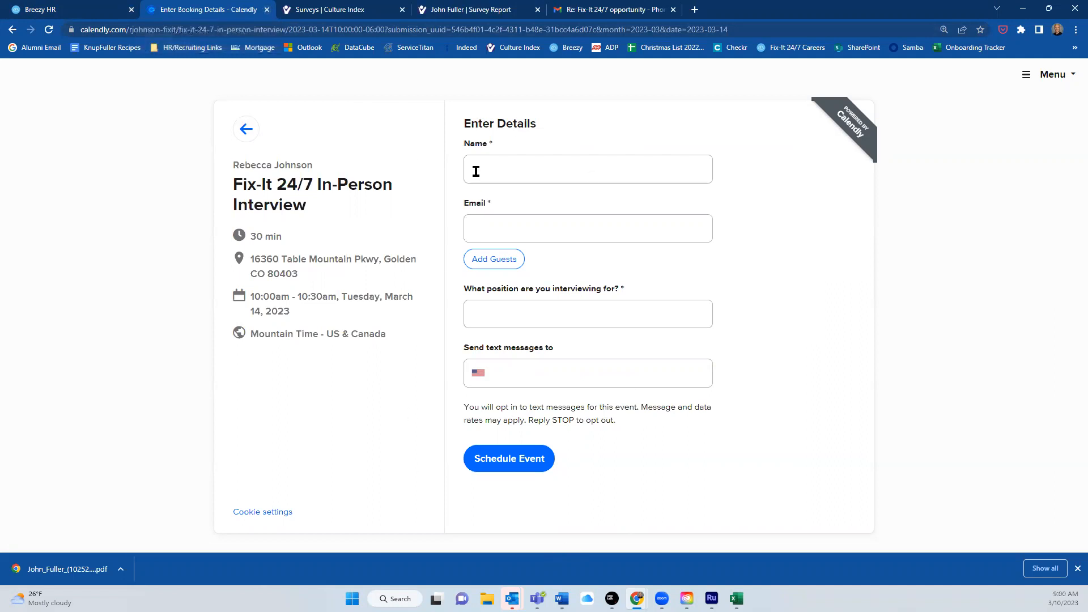
{"action": "left_click", "coordinate": [267, 10]}
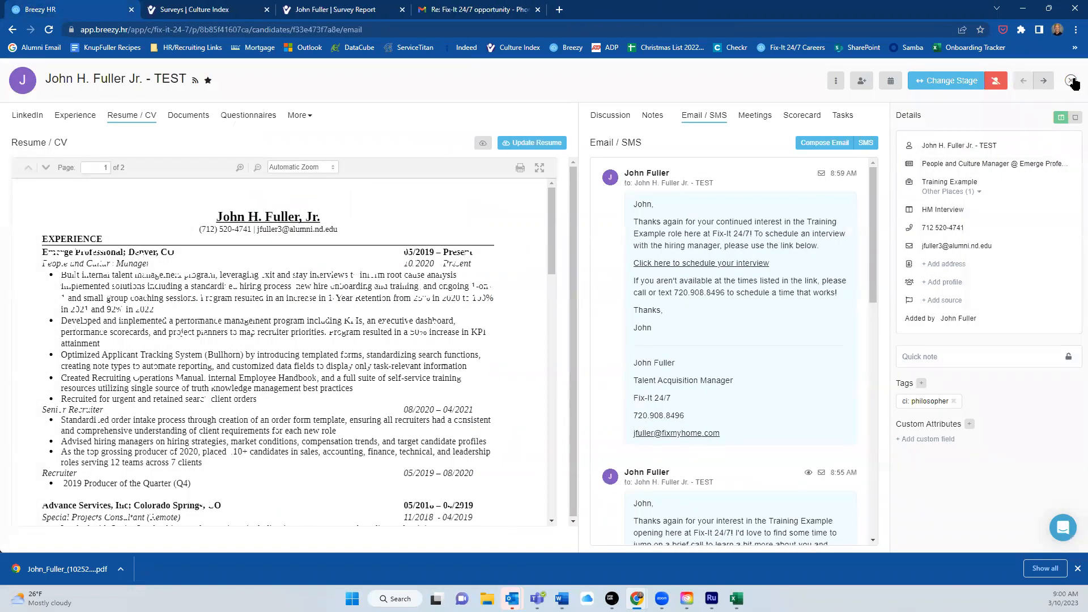
Find the candidate under HM Interview on the Training Example board and reopen their profile.
{"action": "left_click", "coordinate": [1070, 80]}
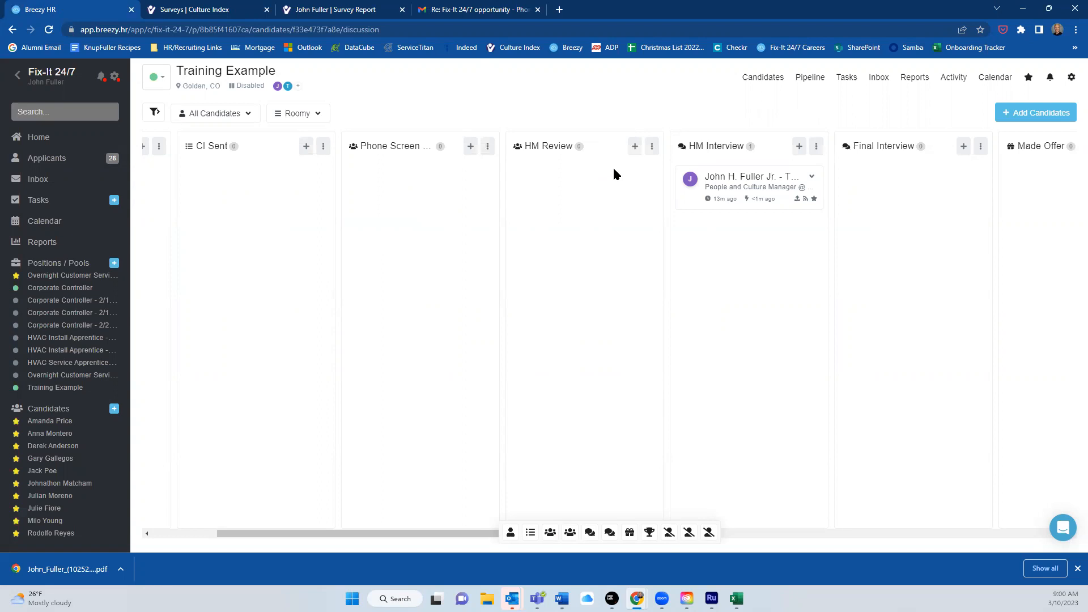
{"action": "left_click_drag", "start_coordinate": [464, 536], "coordinate": [306, 546]}
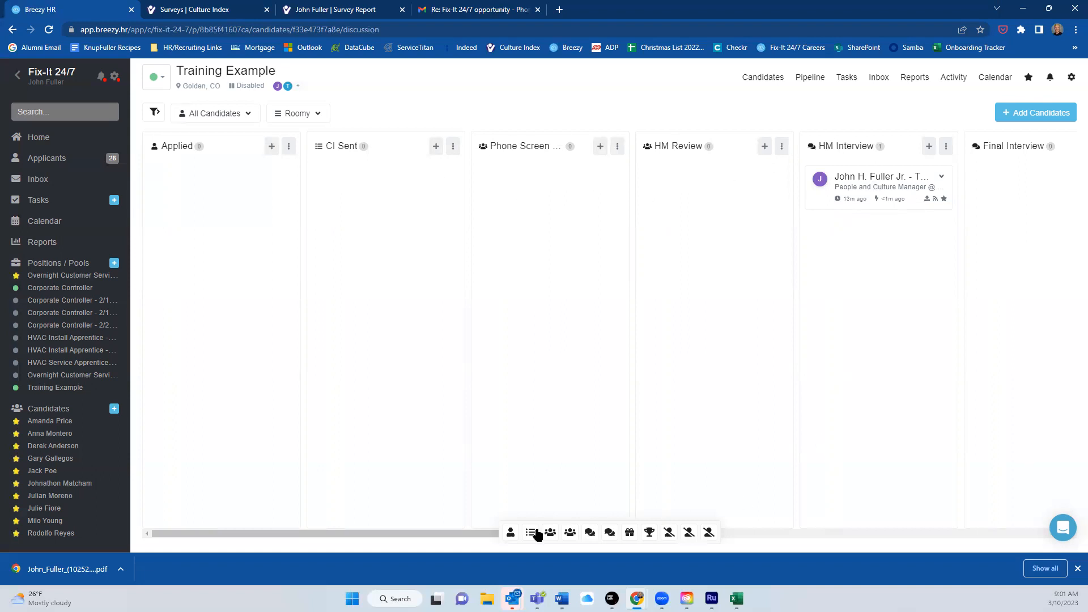
{"action": "left_click_drag", "start_coordinate": [511, 537], "coordinate": [739, 539]}
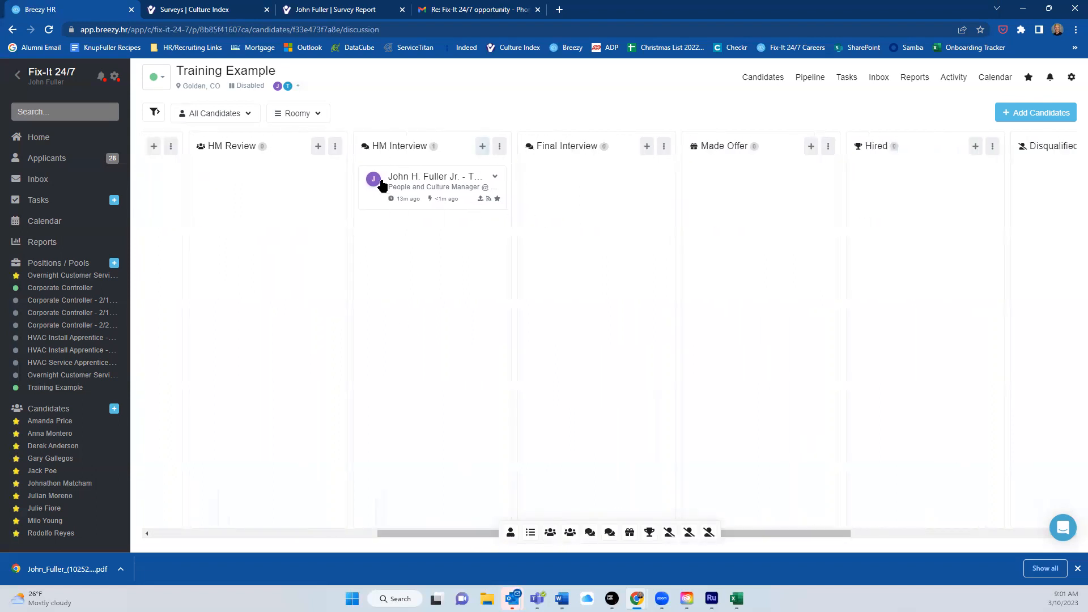
{"action": "left_click", "coordinate": [430, 182]}
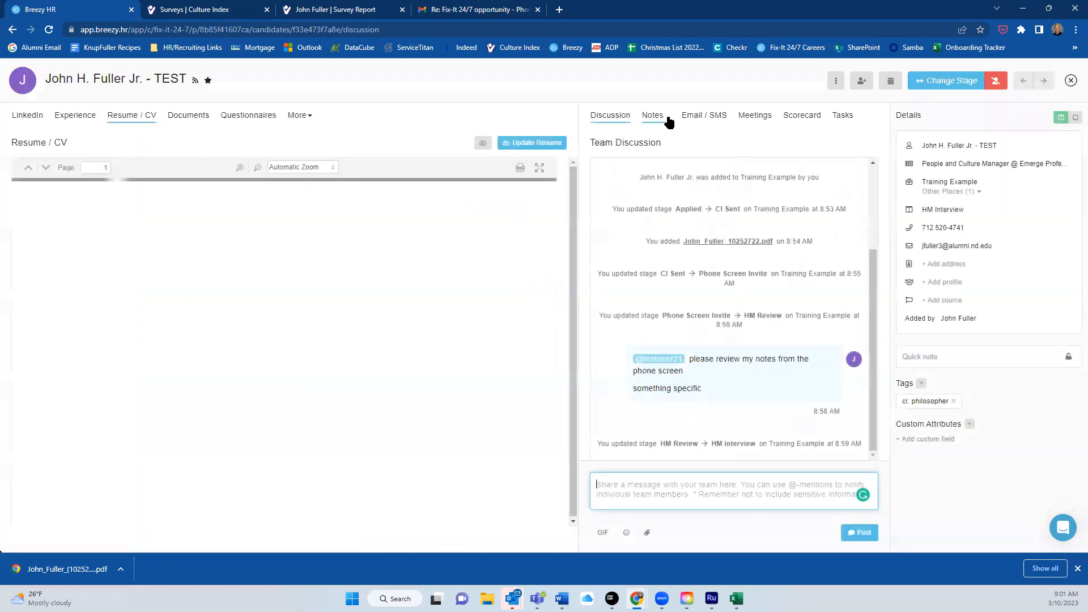
Save a public 'interview notes' note on the candidate and close the profile.
{"action": "left_click", "coordinate": [665, 118]}
{"action": "left_click", "coordinate": [845, 144]}
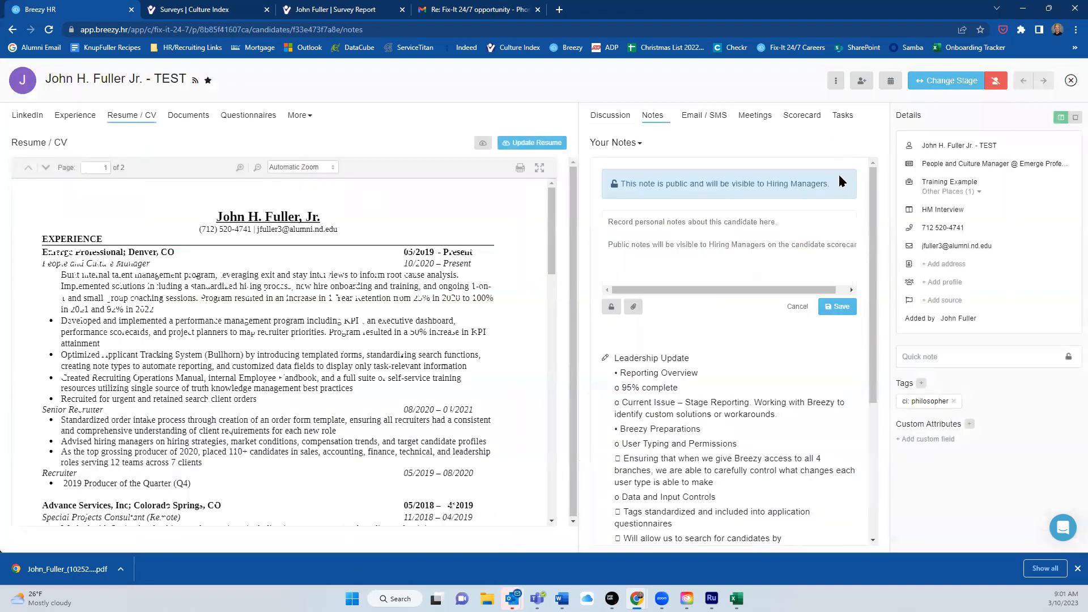
{"action": "left_click", "coordinate": [715, 243]}
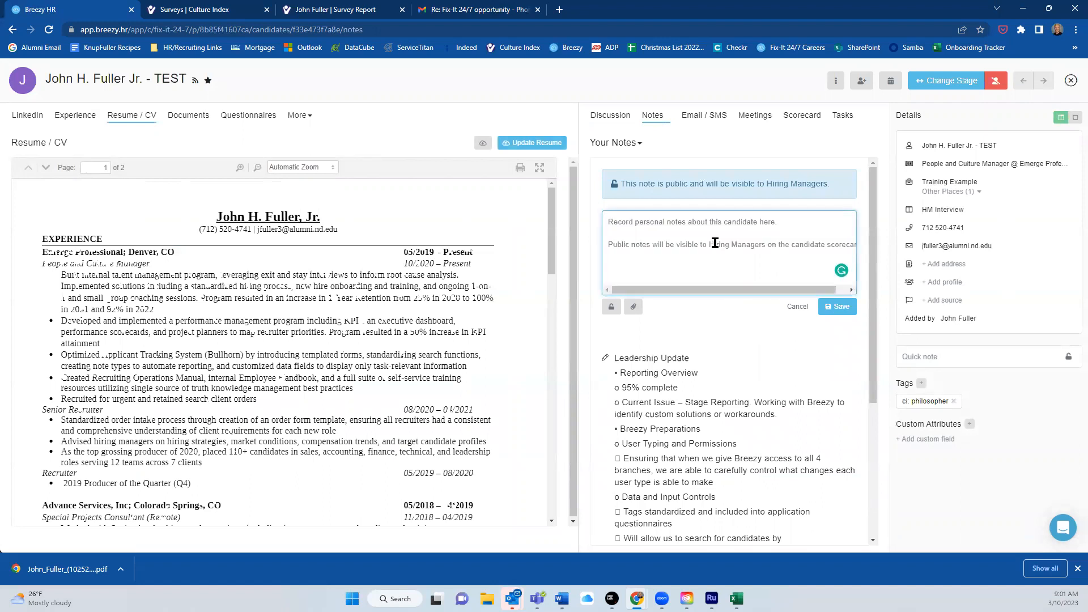
{"action": "type", "text": "interview notes"}
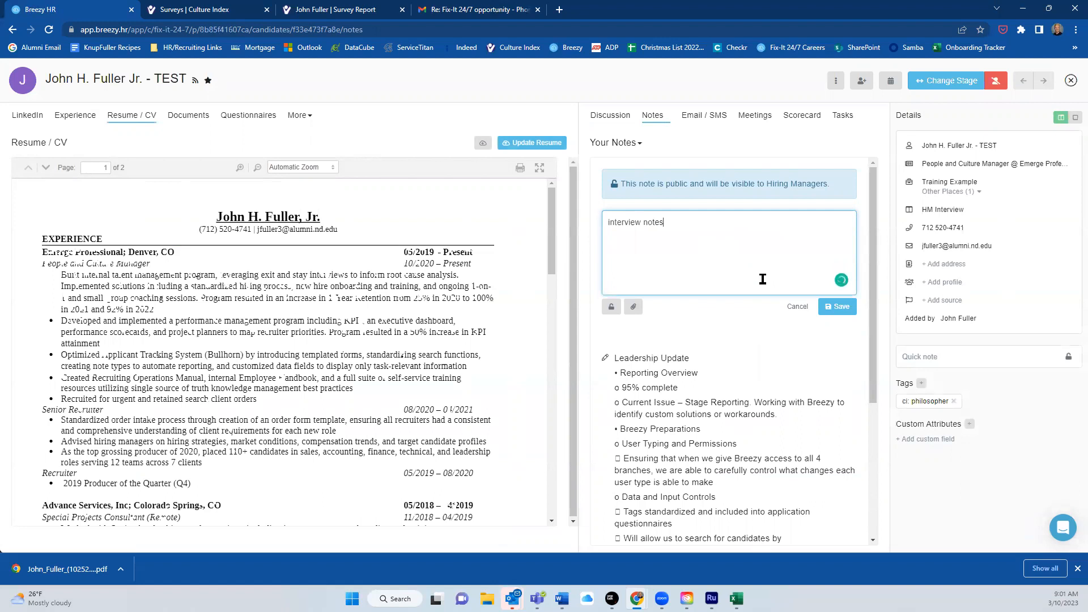
{"action": "left_click", "coordinate": [838, 308]}
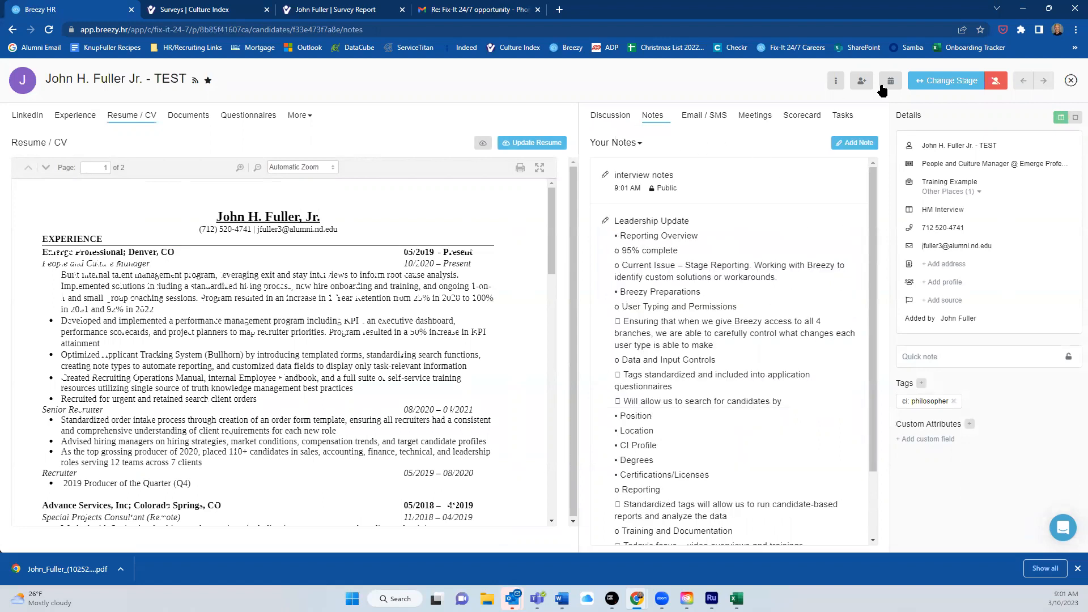
{"action": "left_click", "coordinate": [1071, 81]}
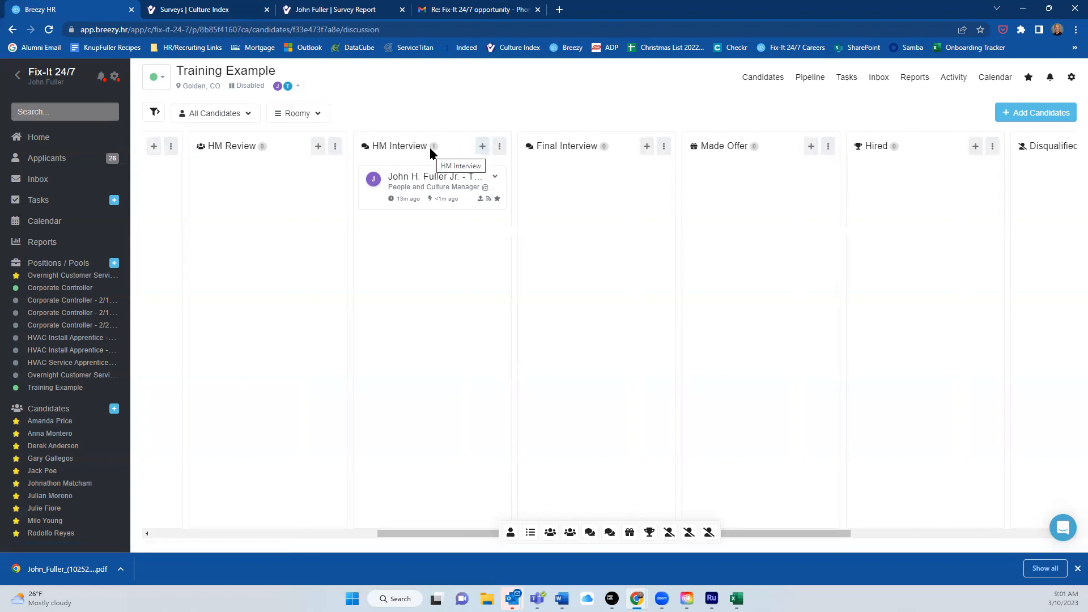
Check the HM Interview and Final Interview stage settings, move the candidate to Final Interview, and open them.
{"action": "left_click", "coordinate": [499, 148]}
{"action": "left_click", "coordinate": [454, 172]}
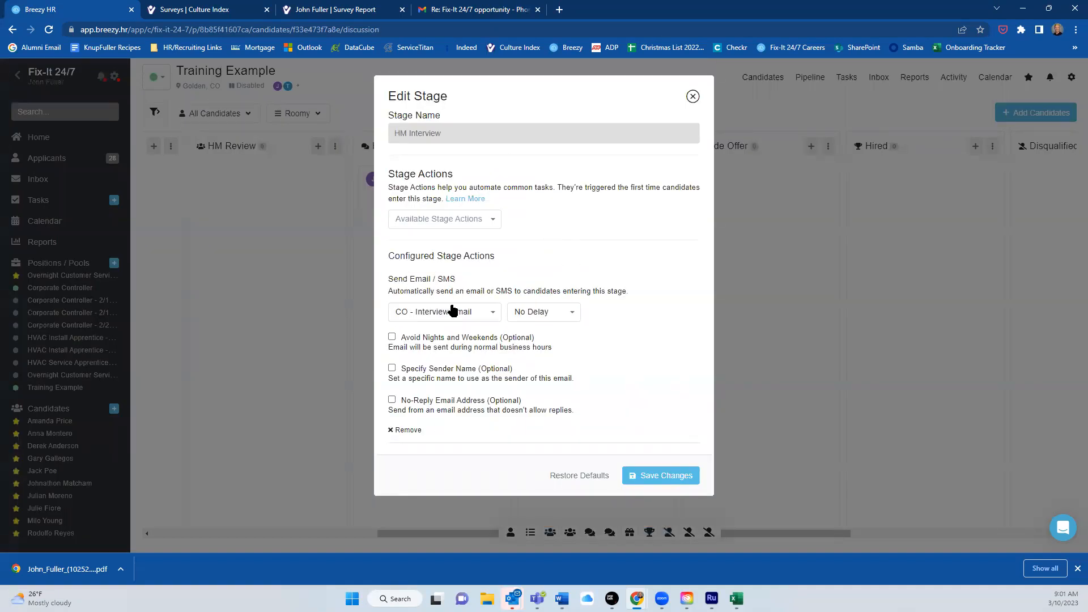
{"action": "left_click", "coordinate": [692, 96]}
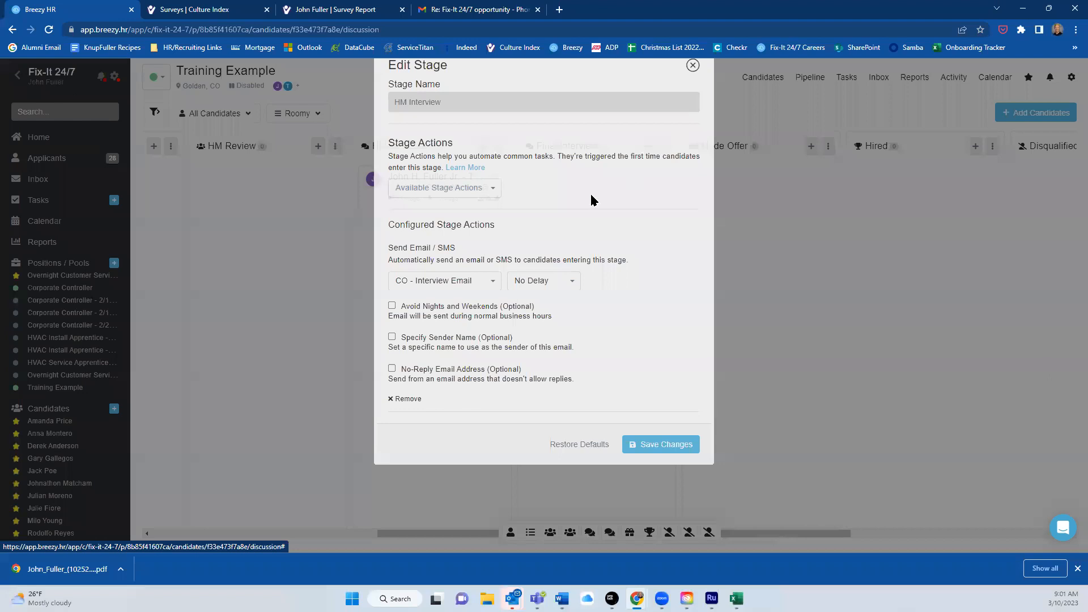
{"action": "left_click_drag", "start_coordinate": [434, 185], "coordinate": [601, 187]}
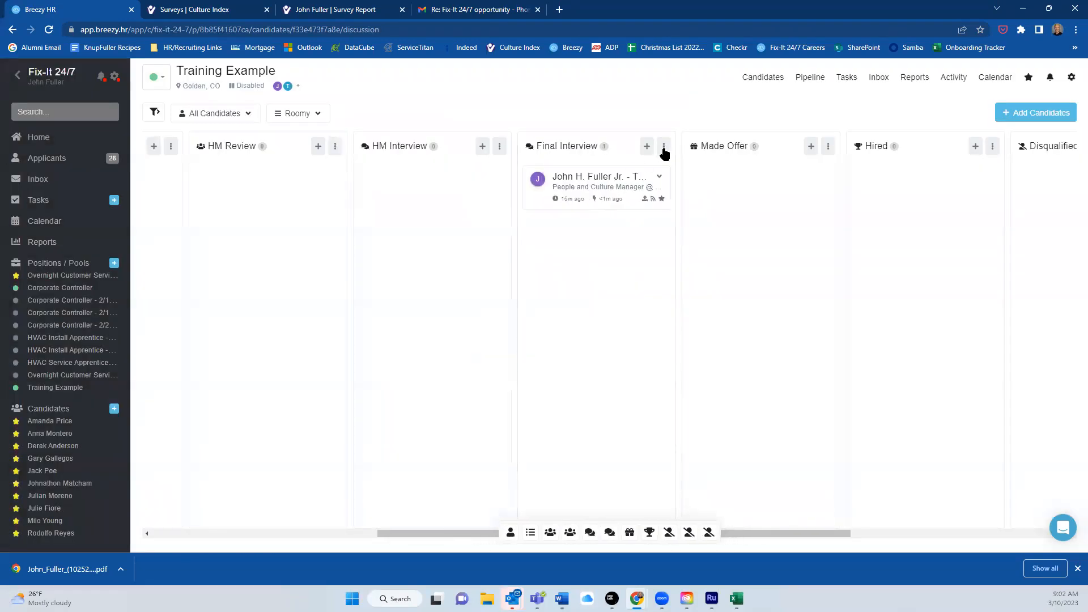
{"action": "left_click", "coordinate": [664, 148]}
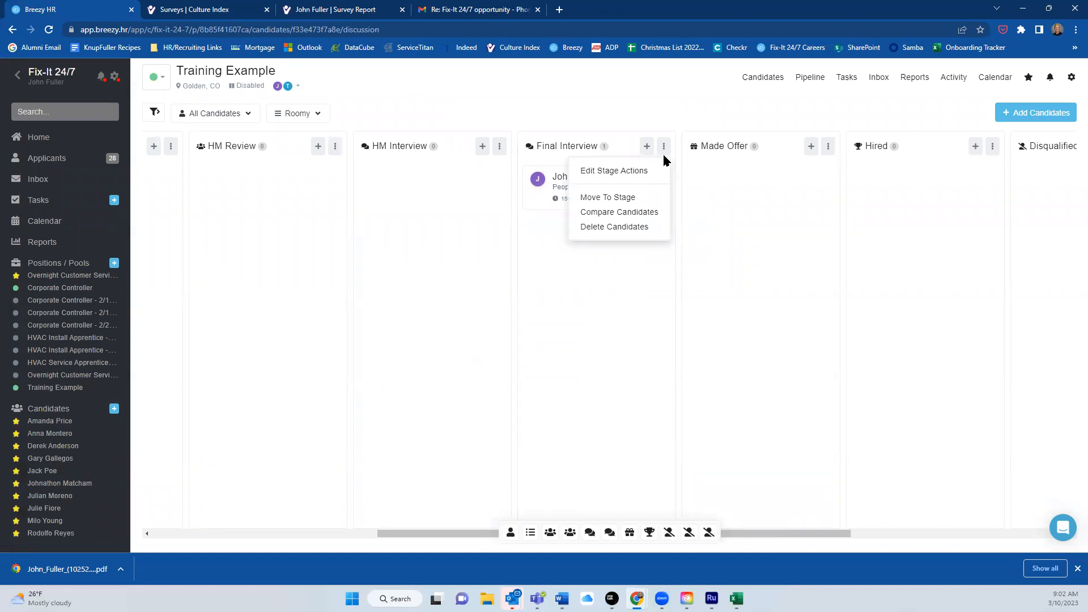
{"action": "left_click", "coordinate": [614, 172]}
{"action": "left_click", "coordinate": [691, 98]}
{"action": "left_click", "coordinate": [600, 185]}
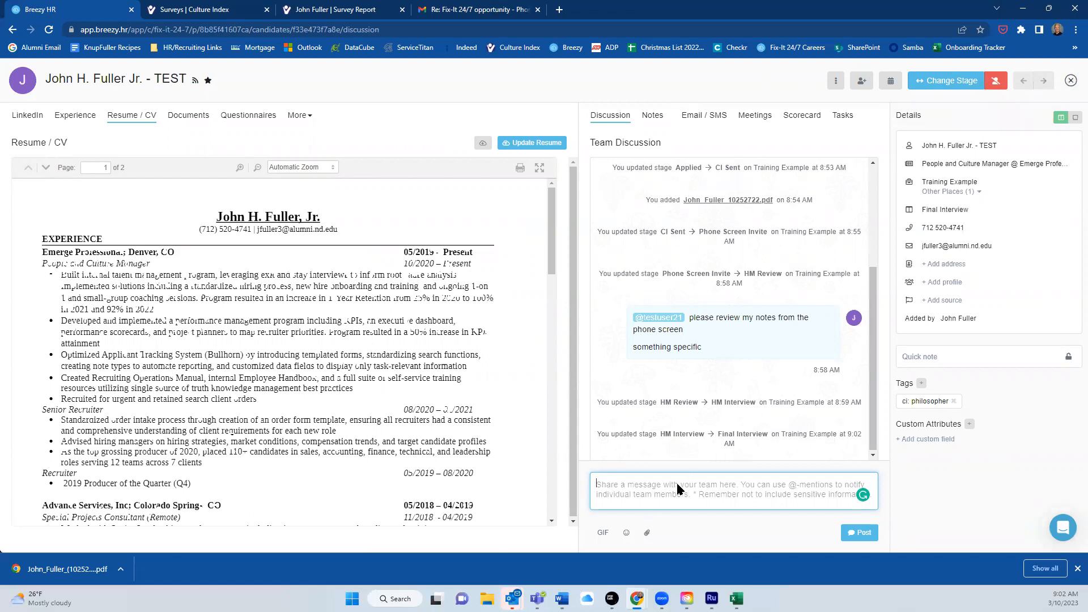
Post 'available anytime next week after 2 PM' to the candidate's team discussion.
{"action": "type", "text": "available "}
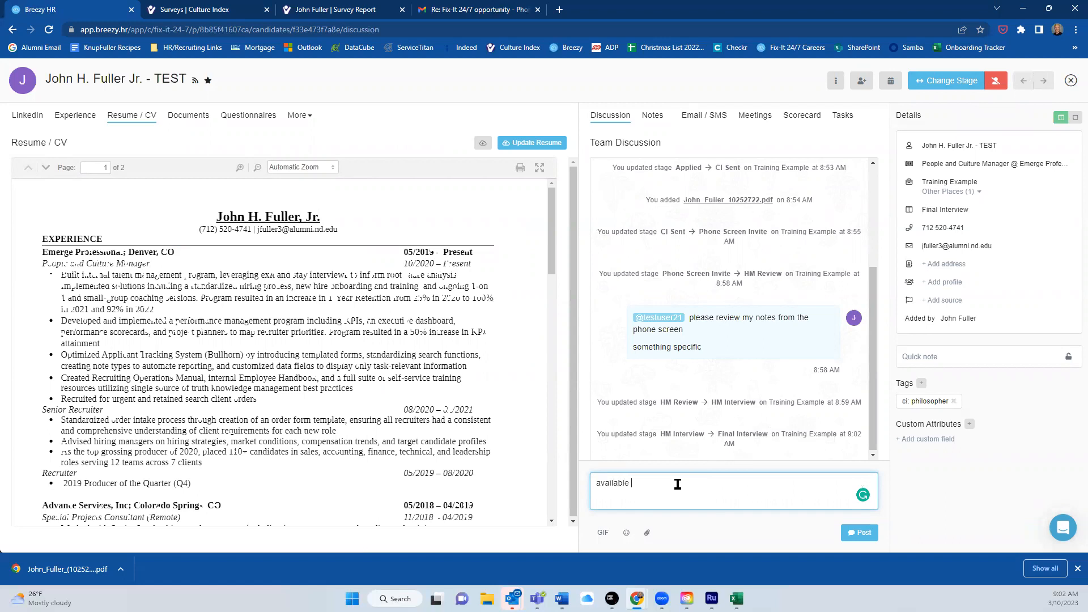
{"action": "type", "text": "anytime next week after 2 PM"}
{"action": "left_click", "coordinate": [859, 532]}
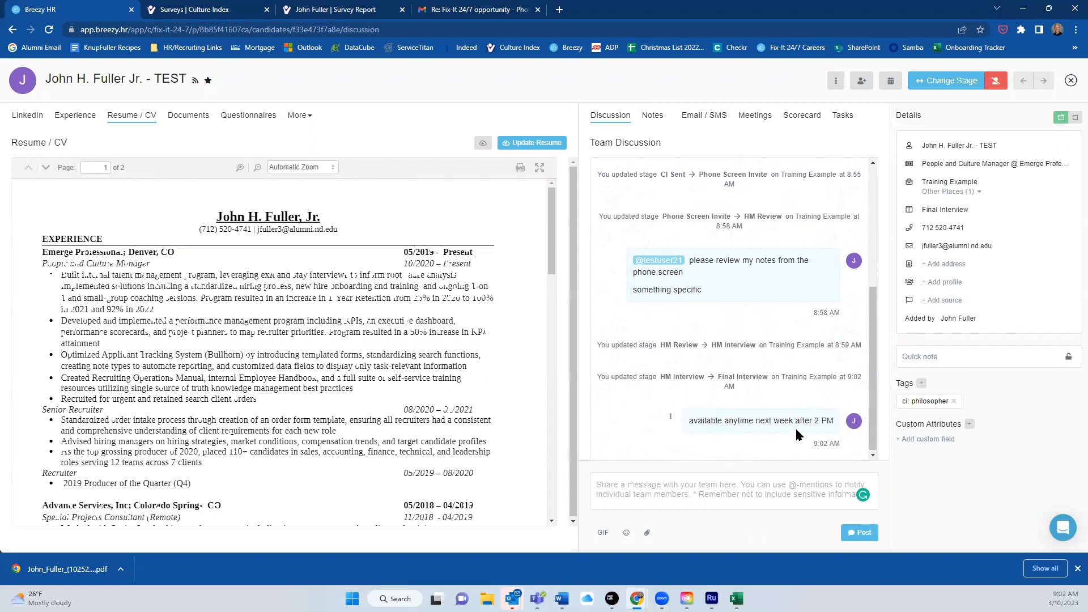
Create a 'schedule interview' task due Monday the 13th, assigned to yourself.
{"action": "left_click", "coordinate": [850, 119]}
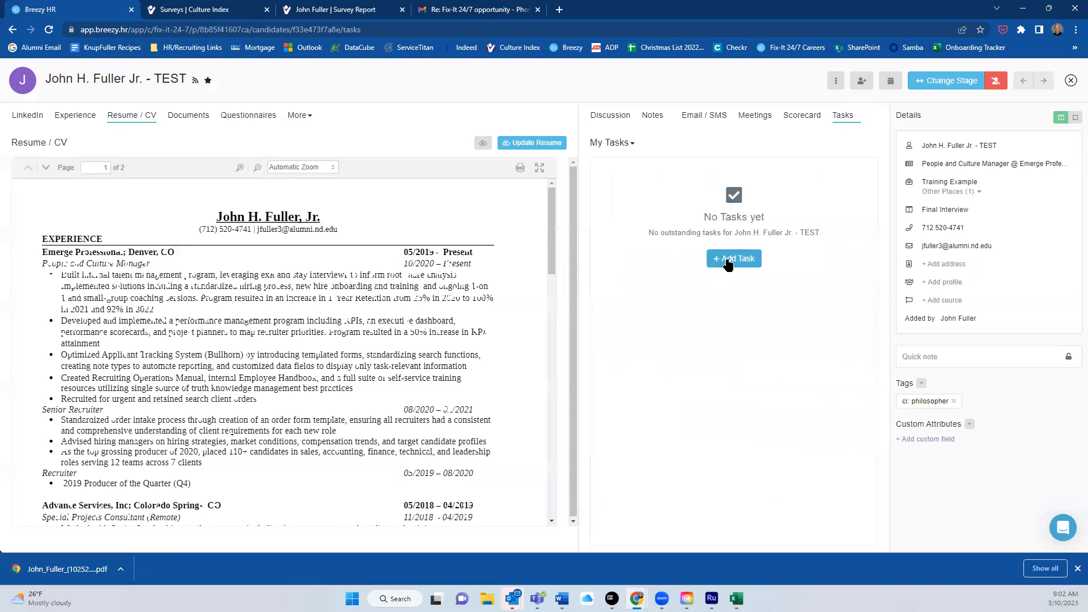
{"action": "left_click", "coordinate": [732, 260]}
{"action": "left_click", "coordinate": [494, 143]}
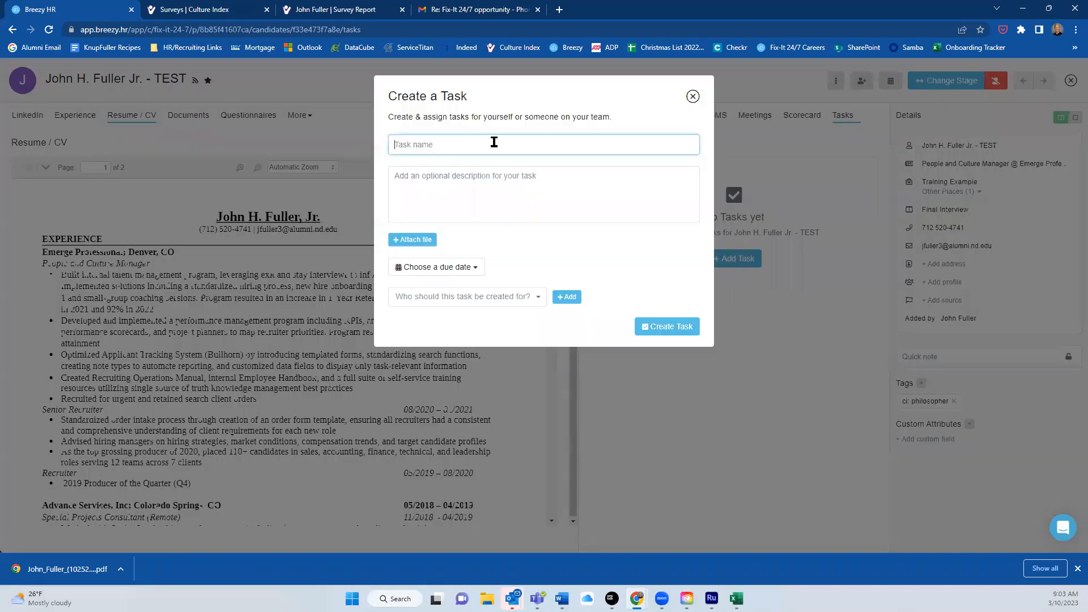
{"action": "type", "text": "schedule interview"}
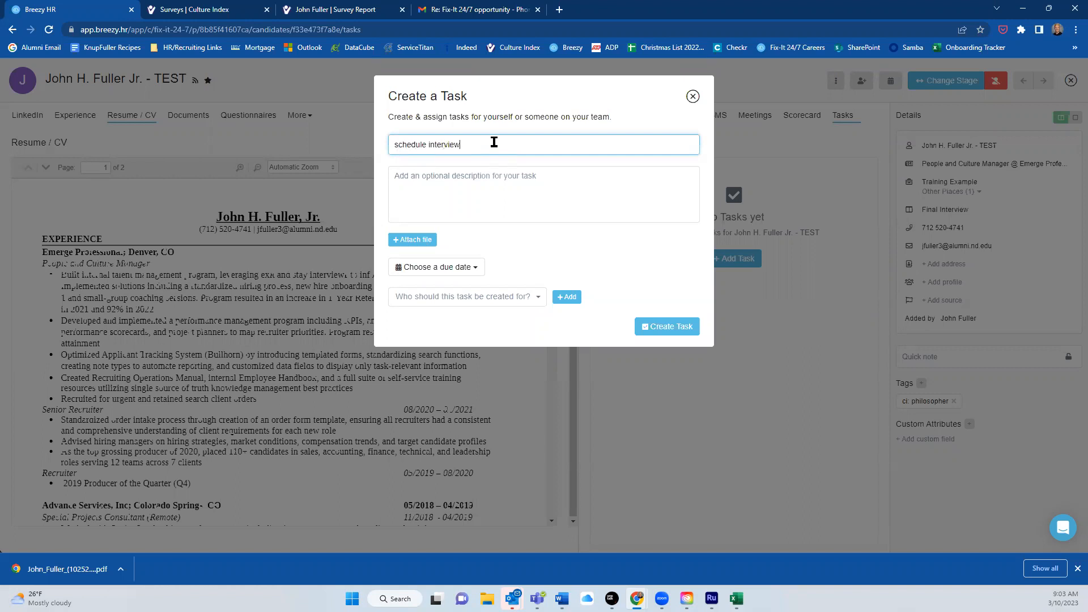
{"action": "left_click", "coordinate": [468, 273]}
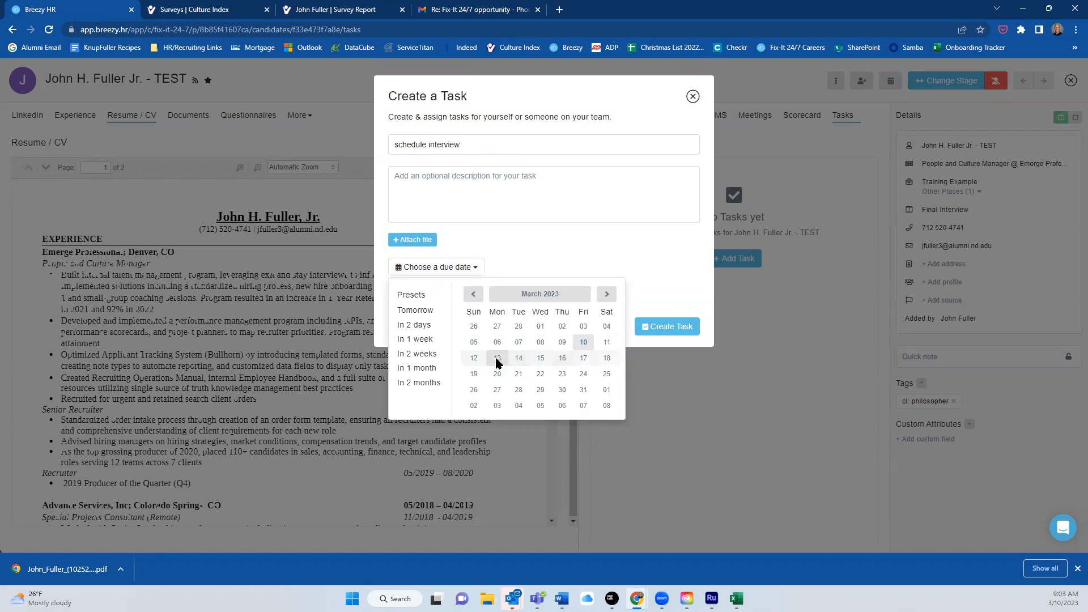
{"action": "left_click", "coordinate": [497, 359]}
{"action": "left_click", "coordinate": [499, 299]}
{"action": "left_click", "coordinate": [442, 320]}
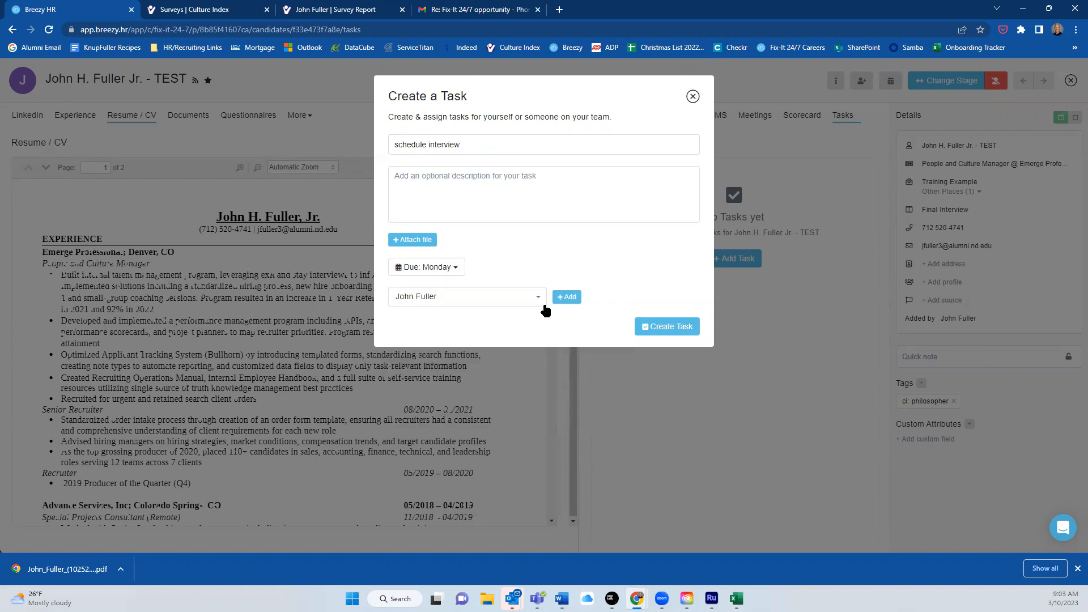
{"action": "left_click", "coordinate": [566, 297]}
{"action": "left_click", "coordinate": [657, 369]}
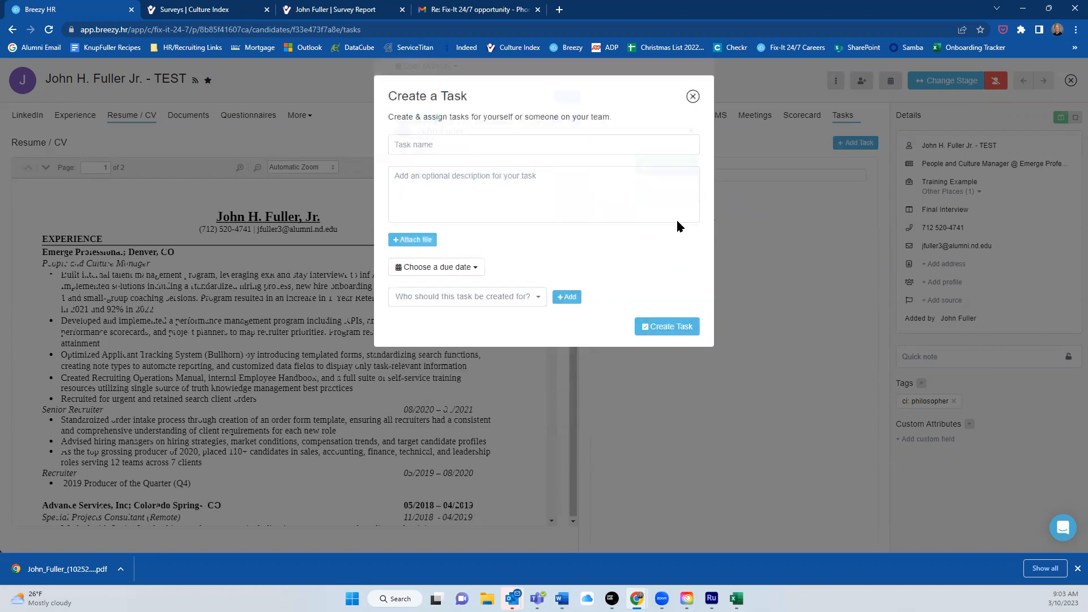
{"action": "left_click", "coordinate": [692, 96]}
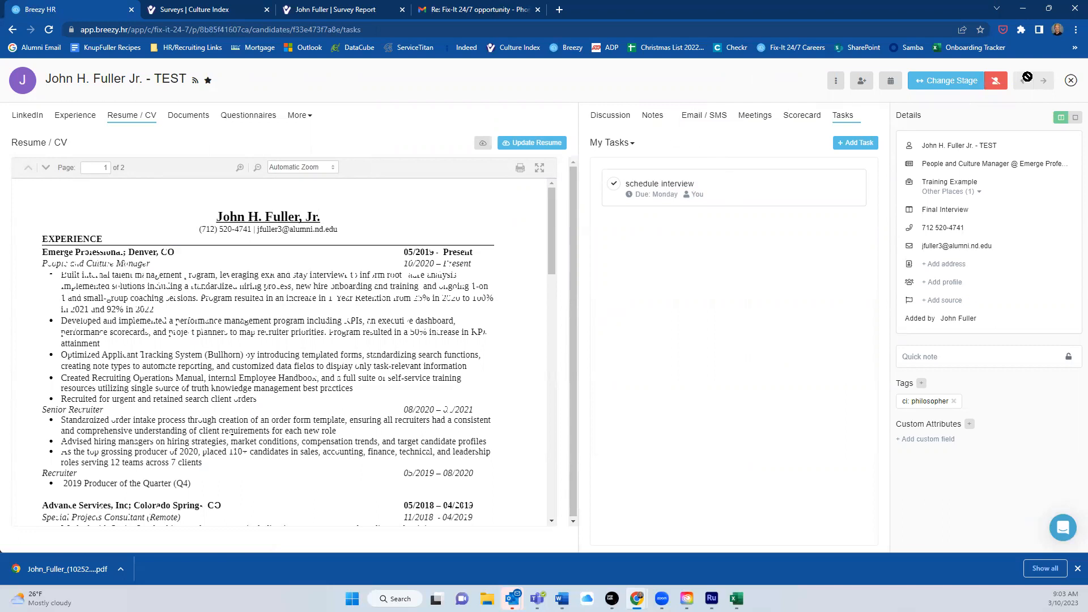
{"action": "left_click", "coordinate": [946, 85]}
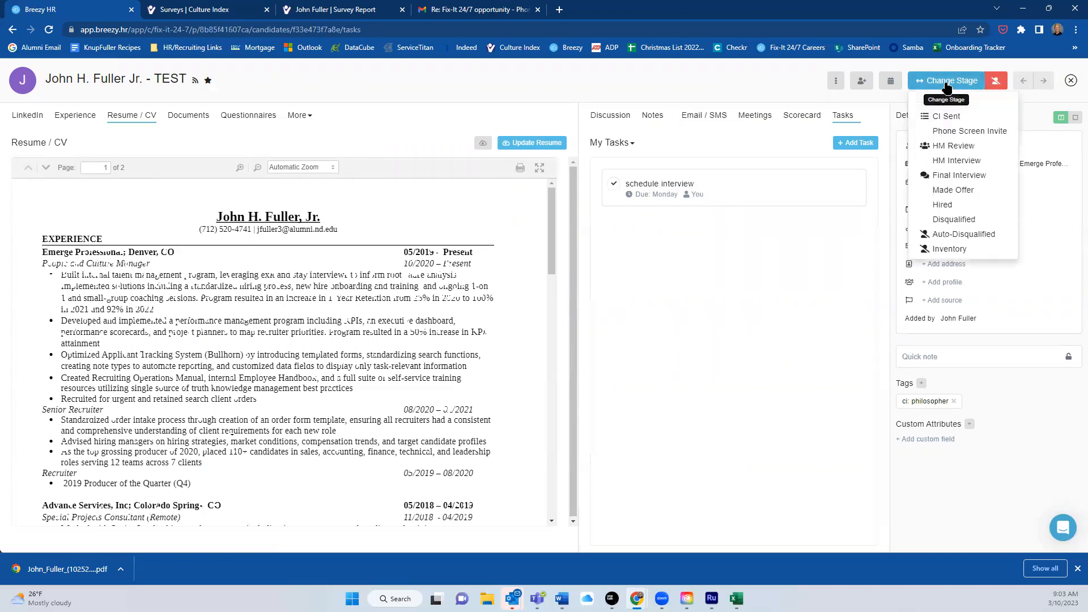
Move the candidate to Made Offer and reopen their profile from that column.
{"action": "left_click", "coordinate": [967, 193]}
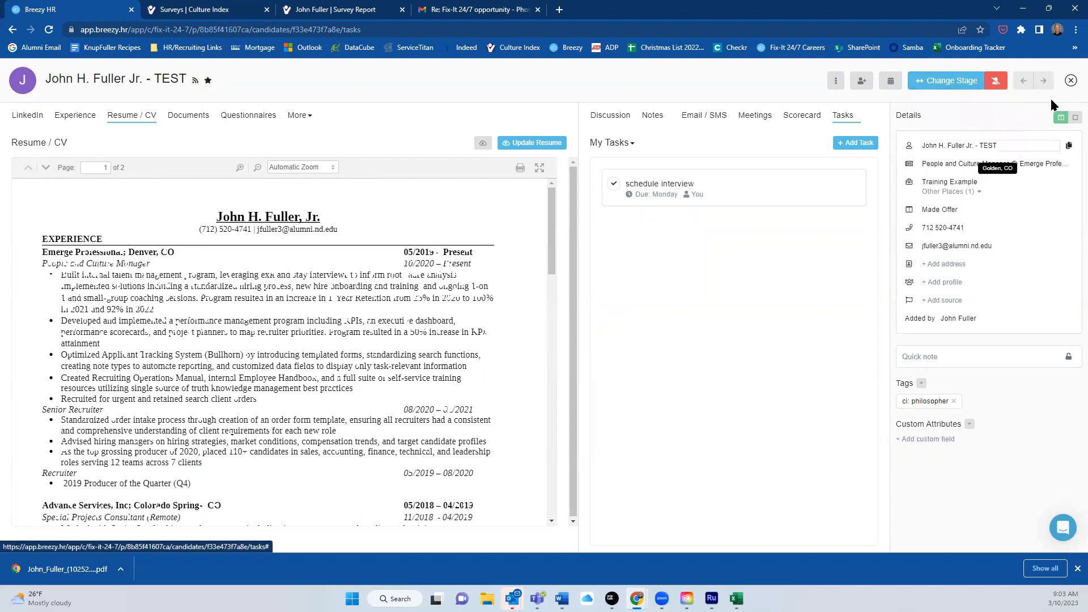
{"action": "left_click", "coordinate": [1071, 83]}
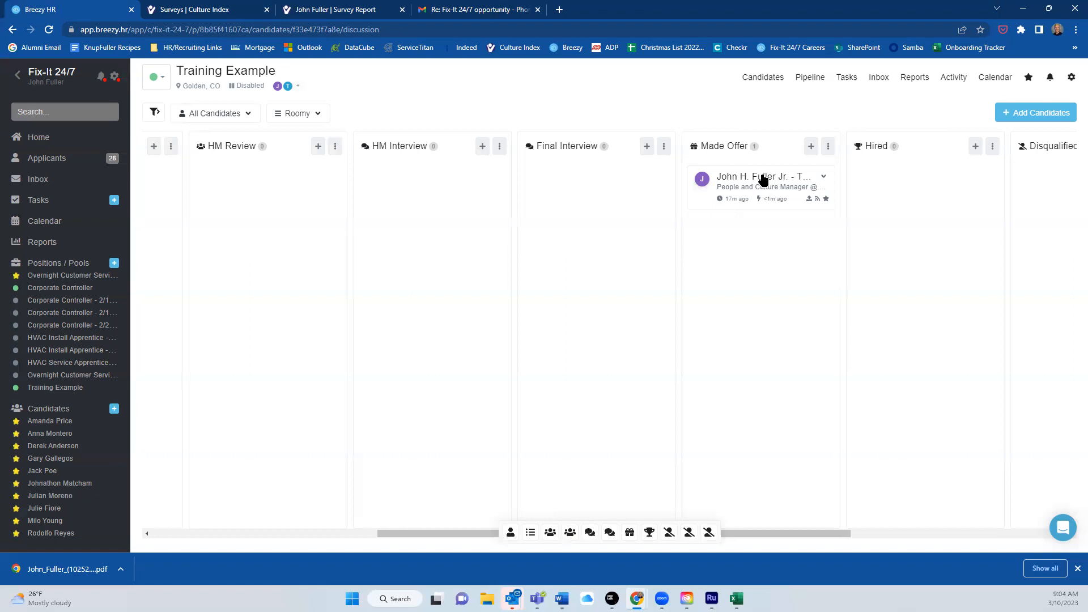
{"action": "left_click", "coordinate": [765, 182]}
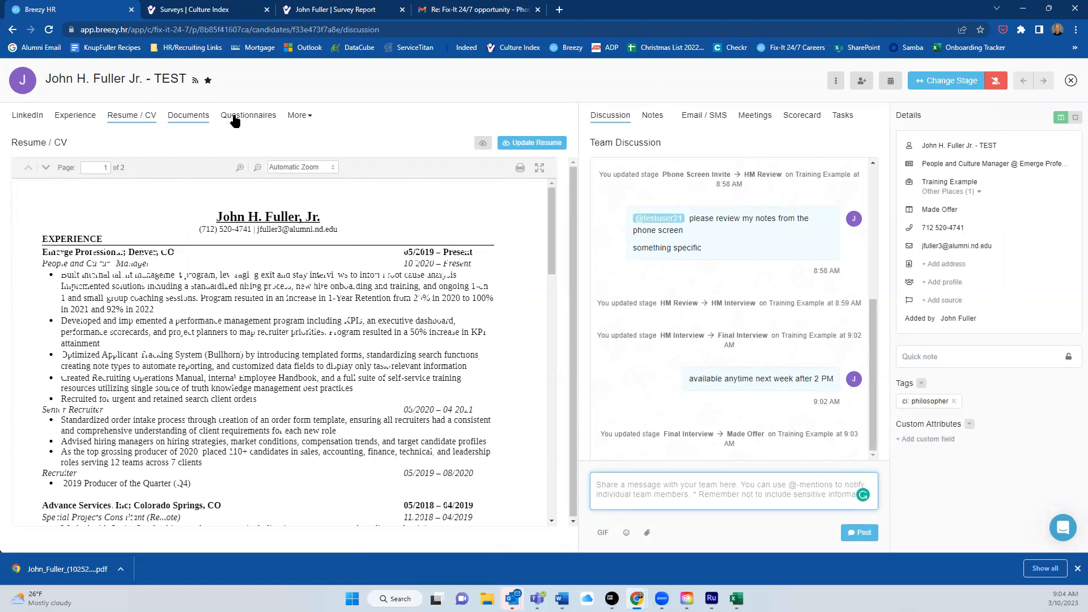
Send the Pre-Employment: Office questionnaire to the candidate, then view their email history.
{"action": "left_click", "coordinate": [303, 115]}
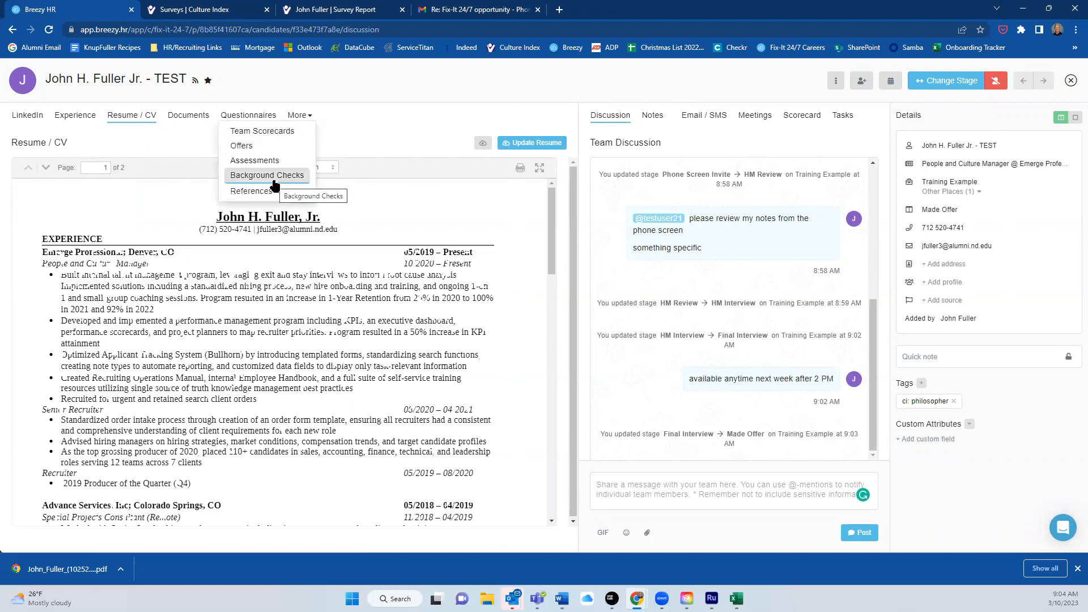
{"action": "left_click", "coordinate": [264, 116]}
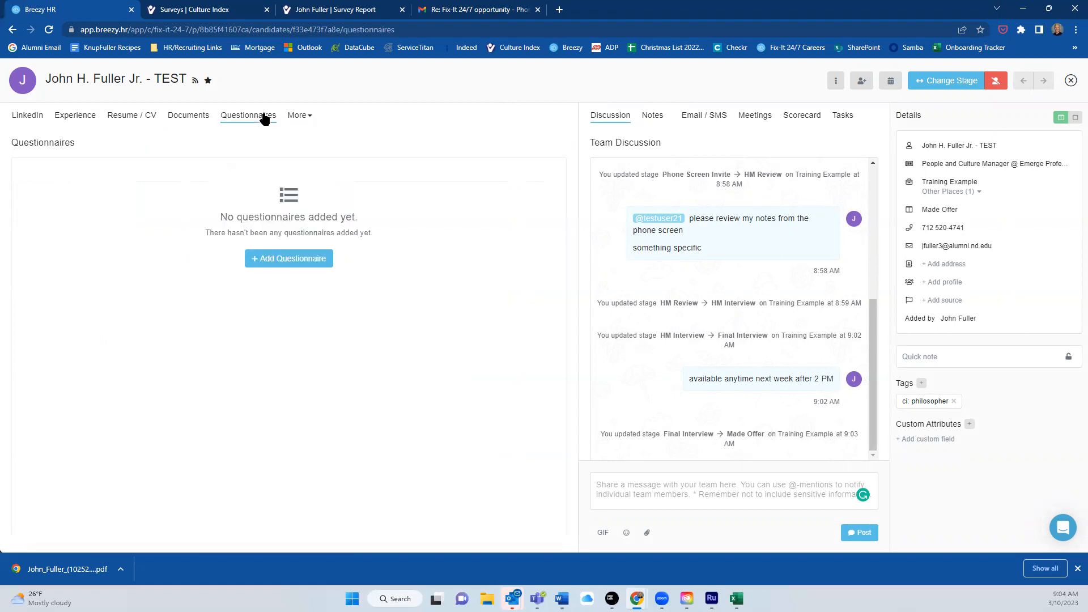
{"action": "left_click", "coordinate": [300, 264]}
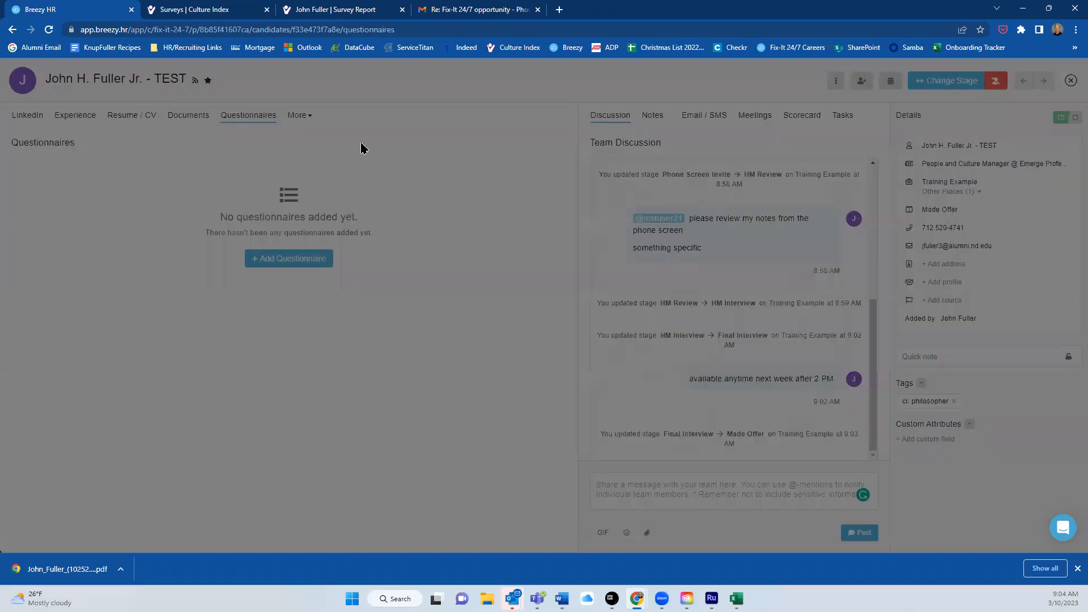
{"action": "left_click", "coordinate": [510, 138]}
{"action": "scroll", "coordinate": [460, 225], "scroll_direction": "down", "scroll_amount": 3}
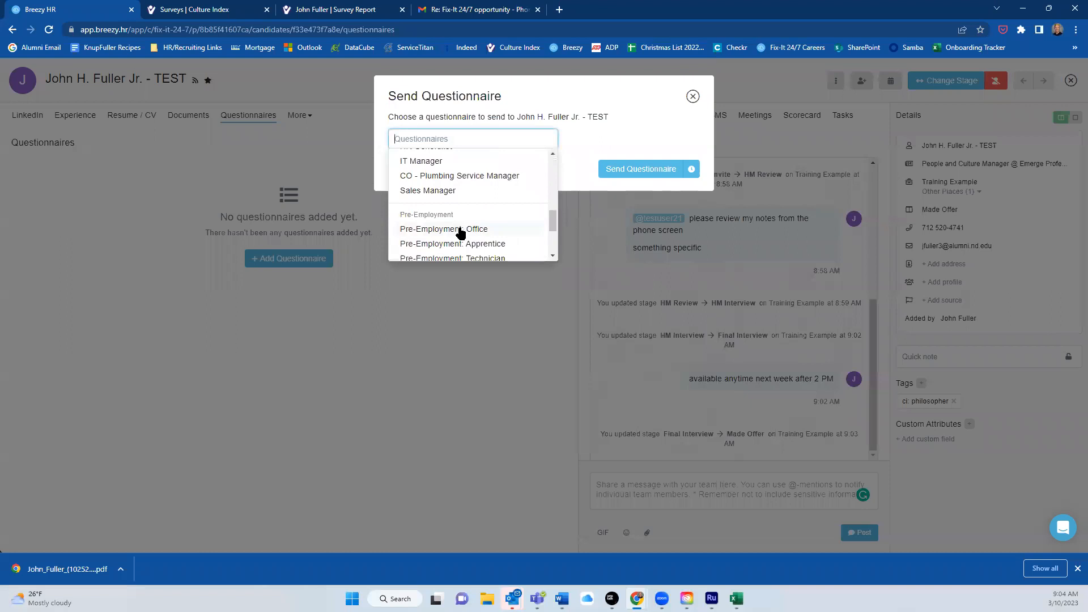
{"action": "left_click", "coordinate": [462, 229]}
{"action": "left_click", "coordinate": [645, 173]}
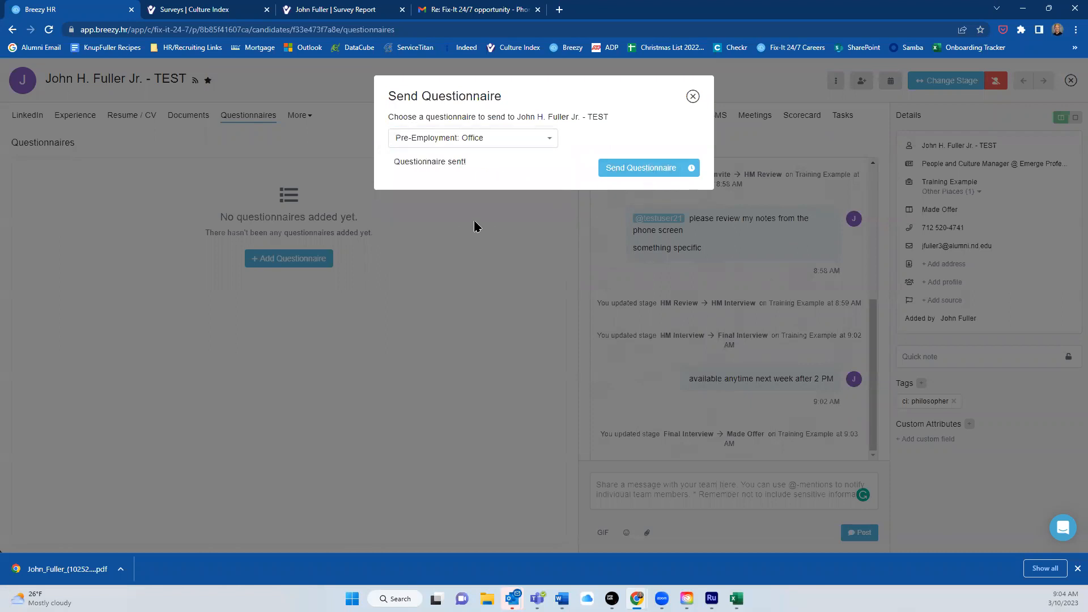
{"action": "left_click", "coordinate": [693, 97]}
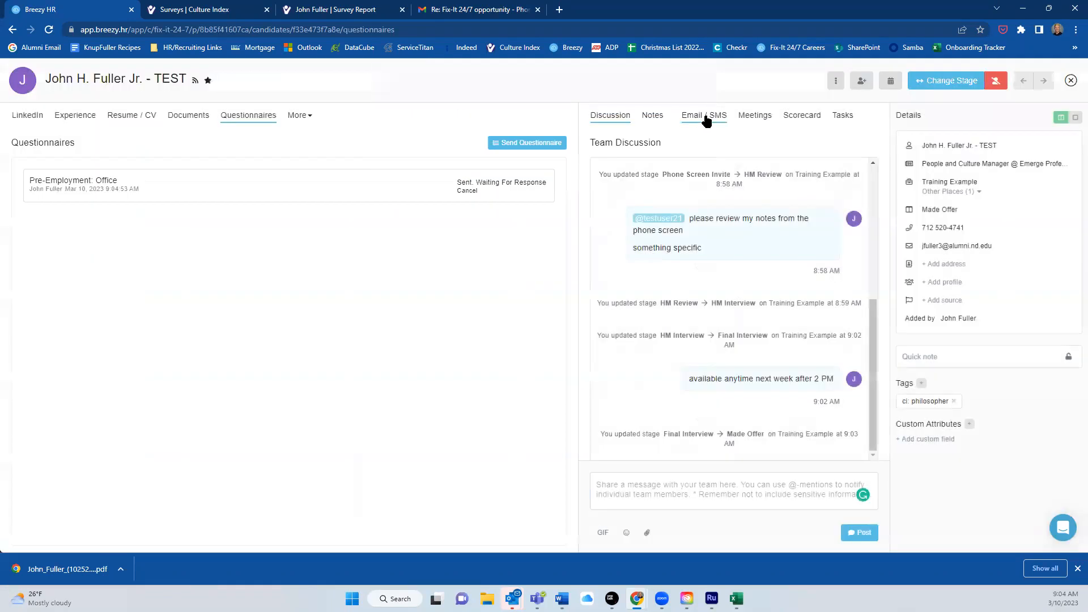
{"action": "left_click", "coordinate": [705, 117]}
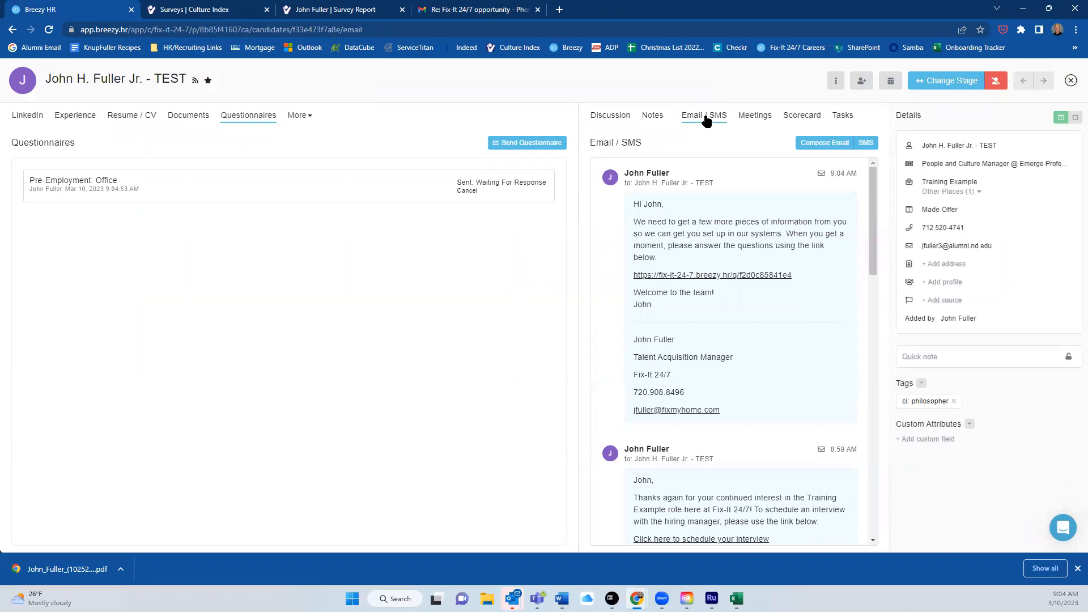
Fill a new email to the candidate with the MVR Link template containing the SambaSafety link.
{"action": "left_click", "coordinate": [824, 142]}
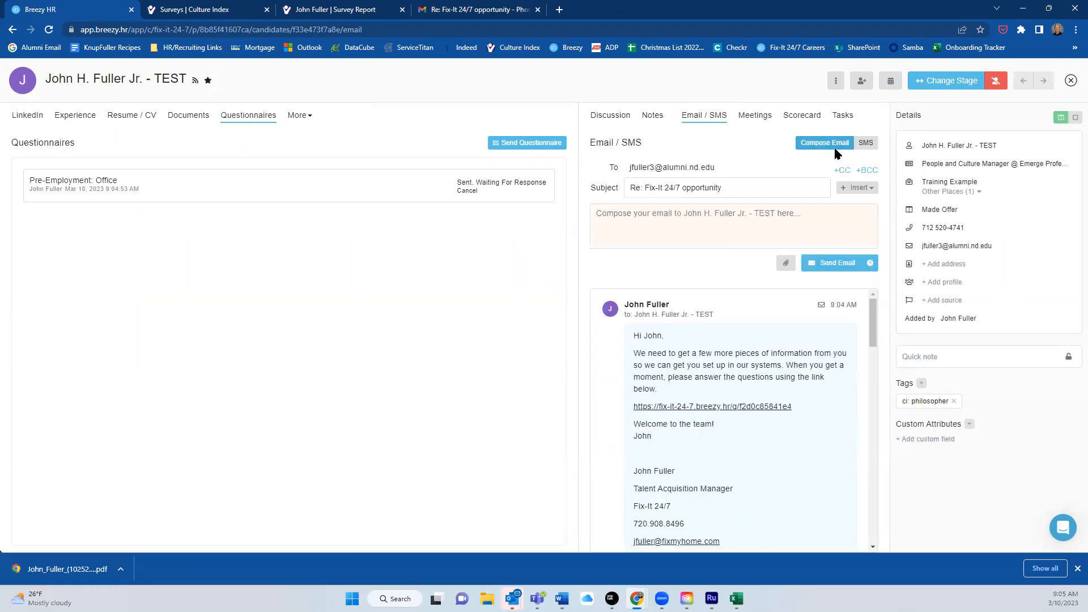
{"action": "left_click", "coordinate": [856, 188]}
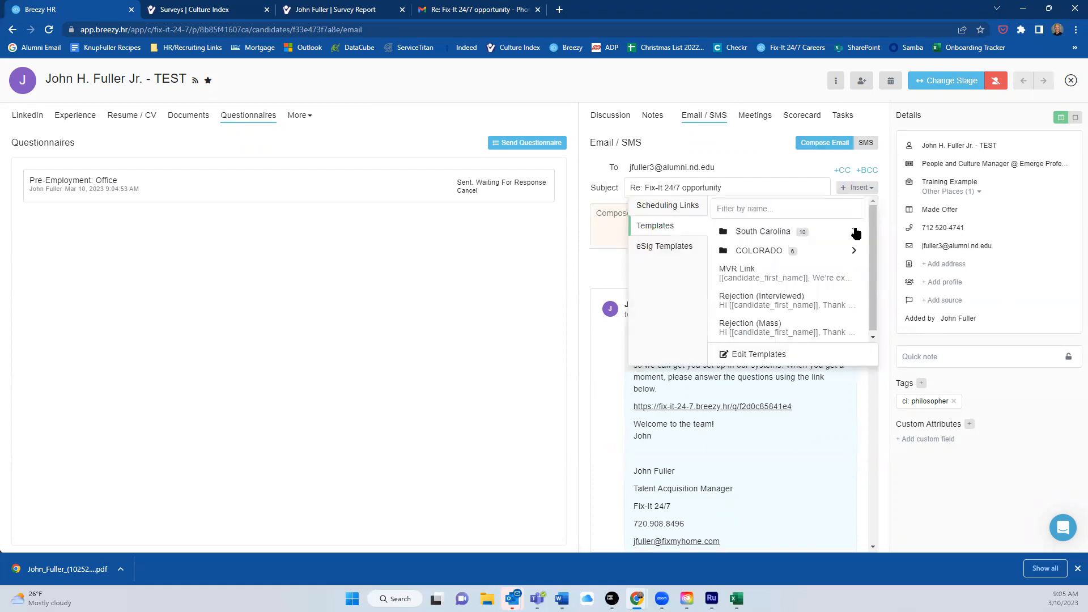
{"action": "left_click", "coordinate": [739, 275]}
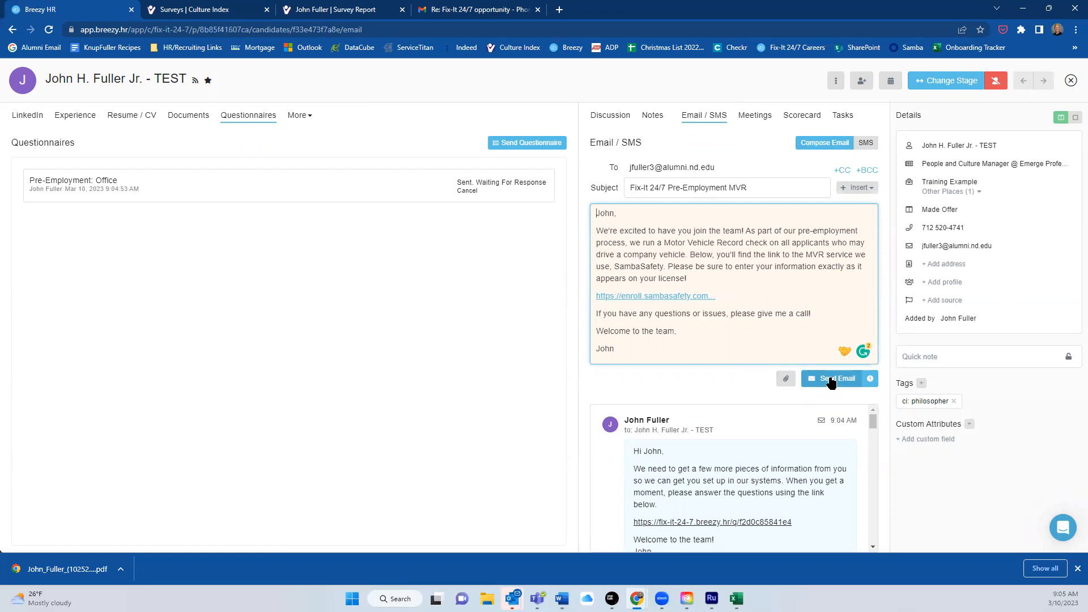
{"action": "left_click_drag", "start_coordinate": [667, 266], "coordinate": [718, 278]}
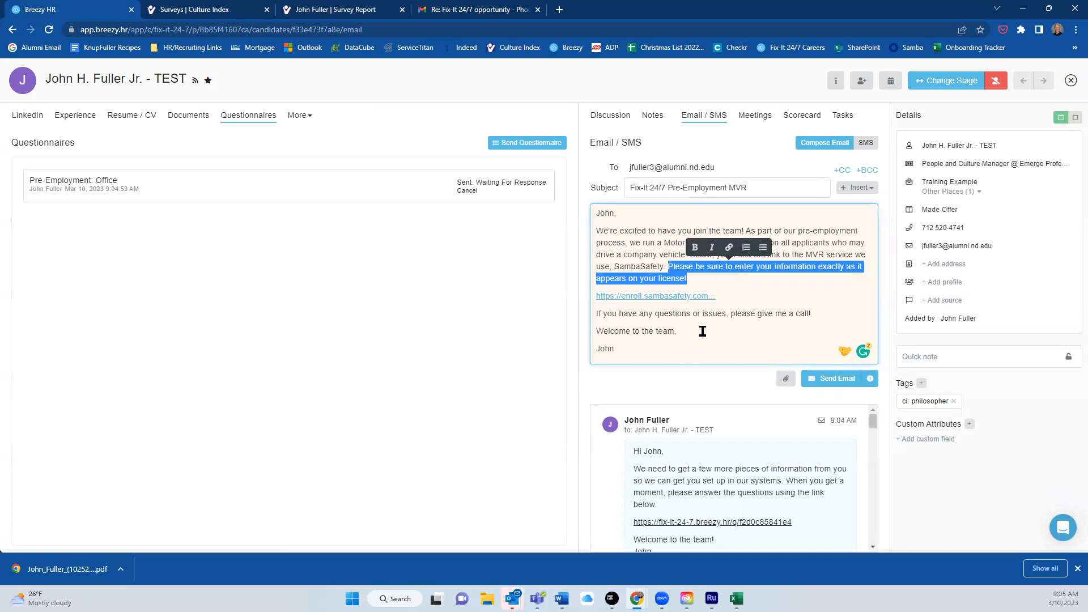
Send the Pre-Employment MVR email and bring up the candidate's Offers panel.
{"action": "left_click", "coordinate": [840, 380]}
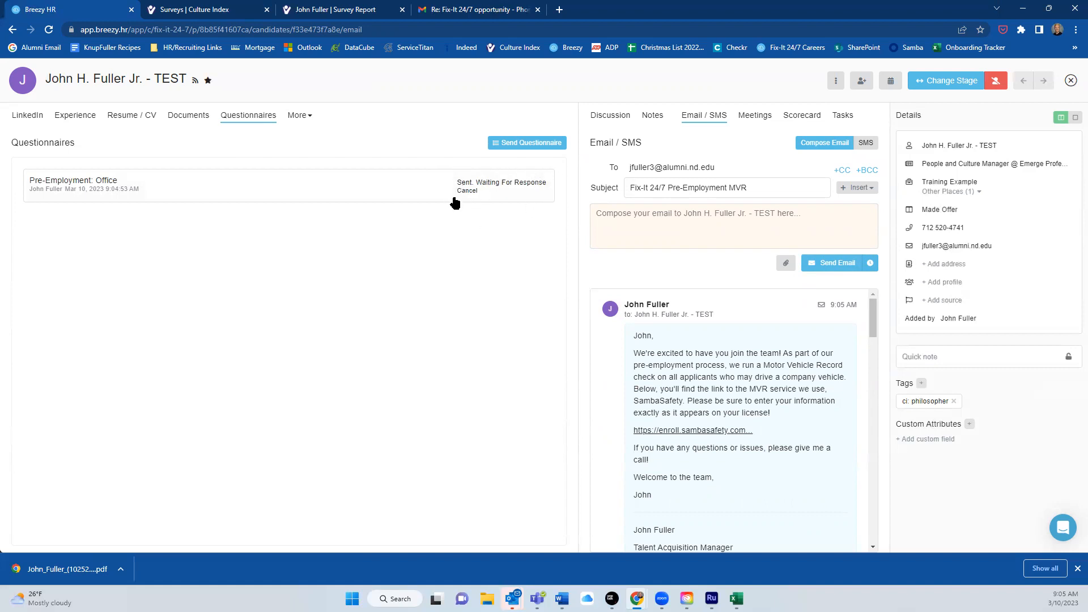
{"action": "left_click", "coordinate": [295, 116]}
{"action": "left_click", "coordinate": [273, 147]}
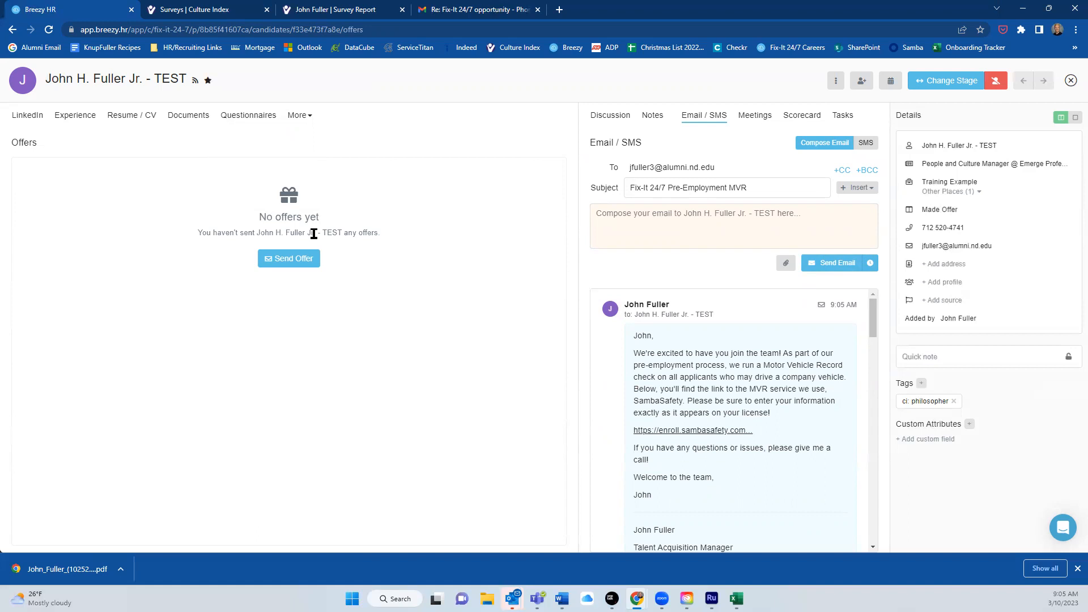
View the candidate's Background Checks section, which shows none initiated yet.
{"action": "left_click", "coordinate": [305, 115]}
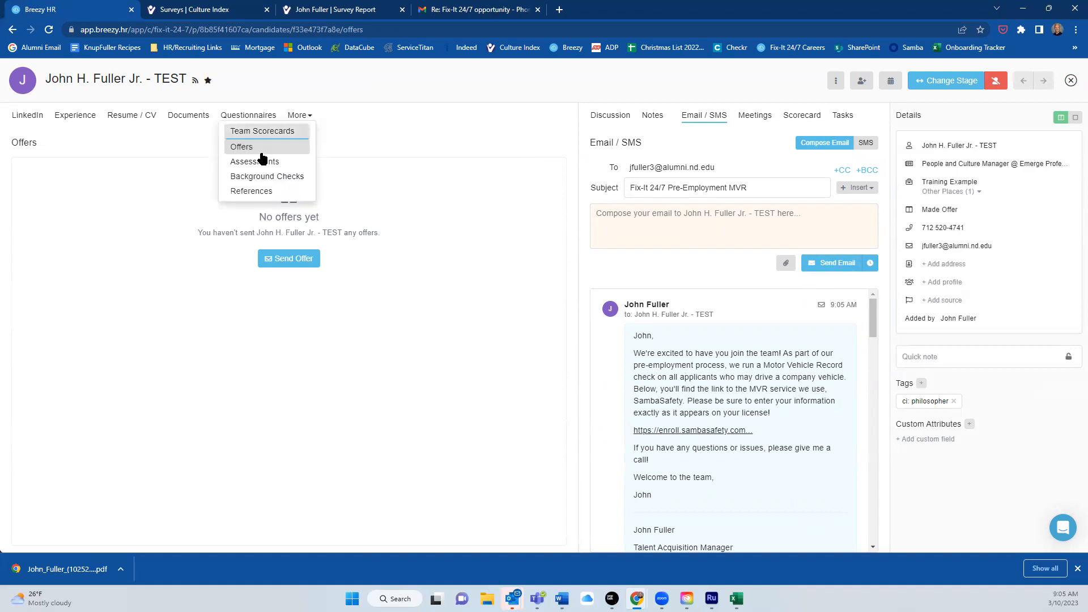
{"action": "left_click", "coordinate": [262, 177]}
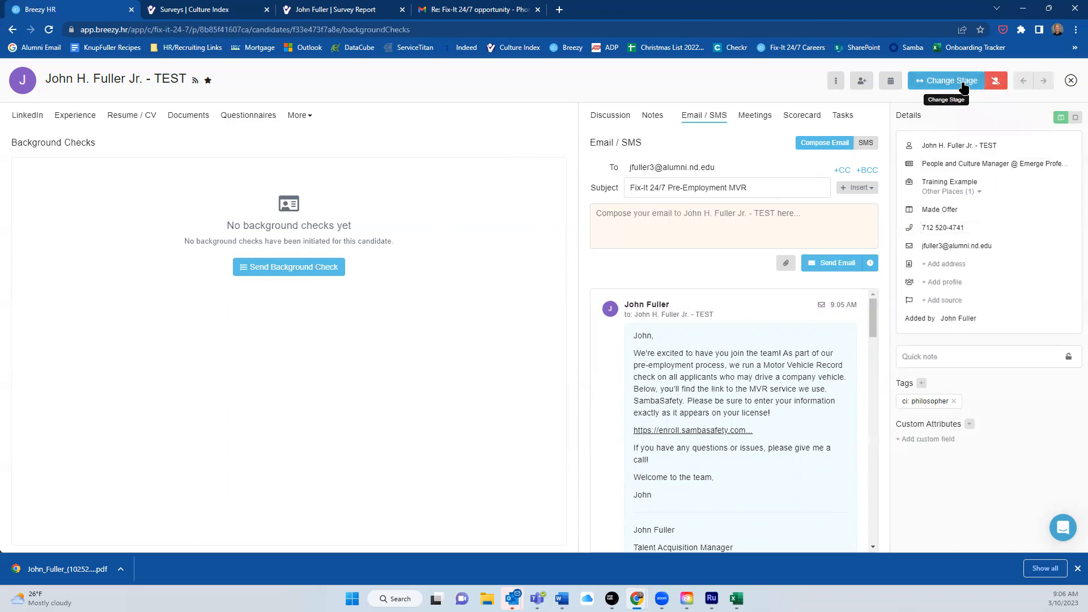
Move the candidate to Disqualified with reason 'We Rejected | HM Interview - Culture / Personality Fit'.
{"action": "left_click", "coordinate": [996, 82]}
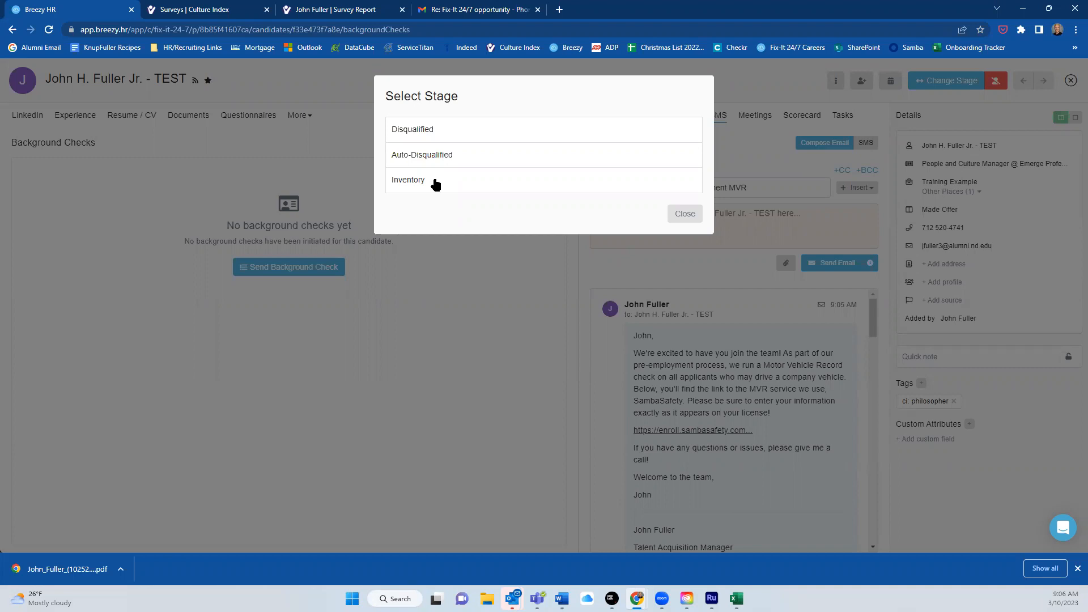
{"action": "left_click", "coordinate": [447, 130]}
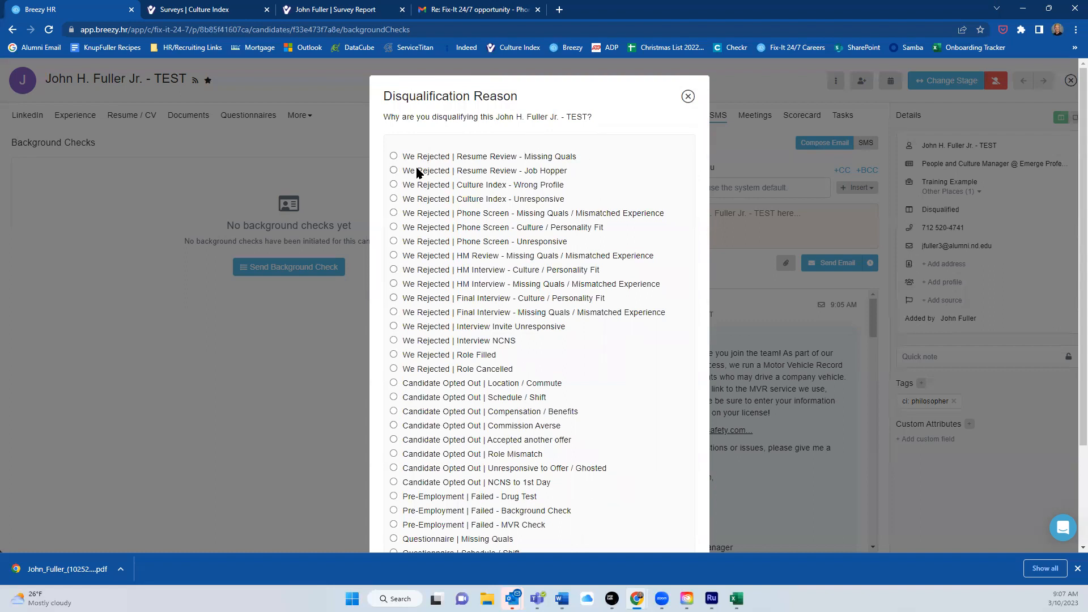
{"action": "scroll", "coordinate": [443, 157], "scroll_direction": "down", "scroll_amount": 1}
{"action": "scroll", "coordinate": [444, 157], "scroll_direction": "down", "scroll_amount": 1}
{"action": "scroll", "coordinate": [444, 158], "scroll_direction": "up", "scroll_amount": 1}
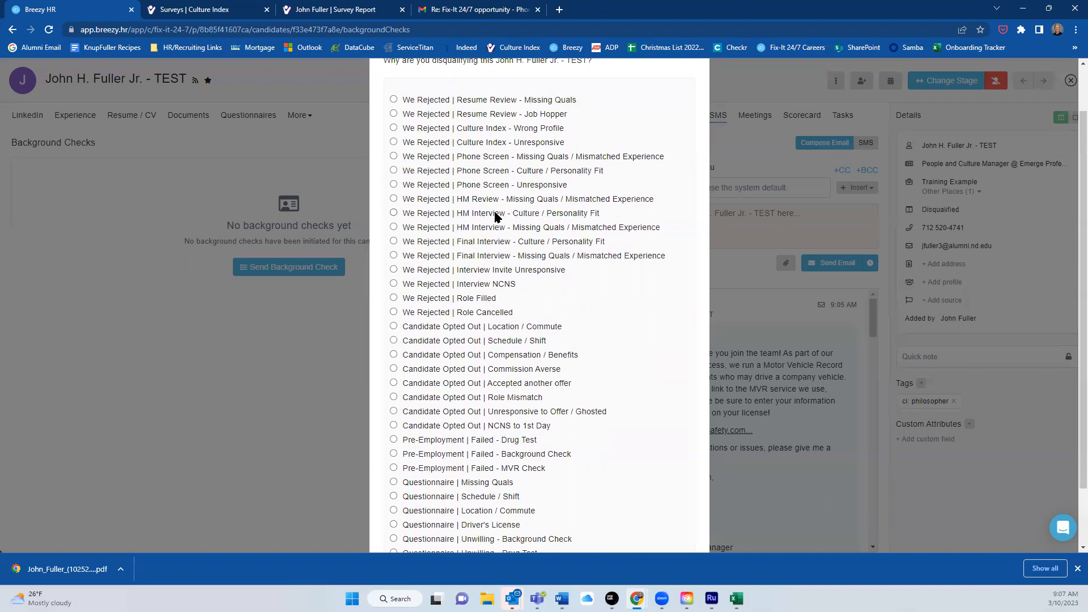
{"action": "left_click", "coordinate": [393, 213]}
{"action": "scroll", "coordinate": [595, 213], "scroll_direction": "down", "scroll_amount": 2}
{"action": "left_click", "coordinate": [660, 516]}
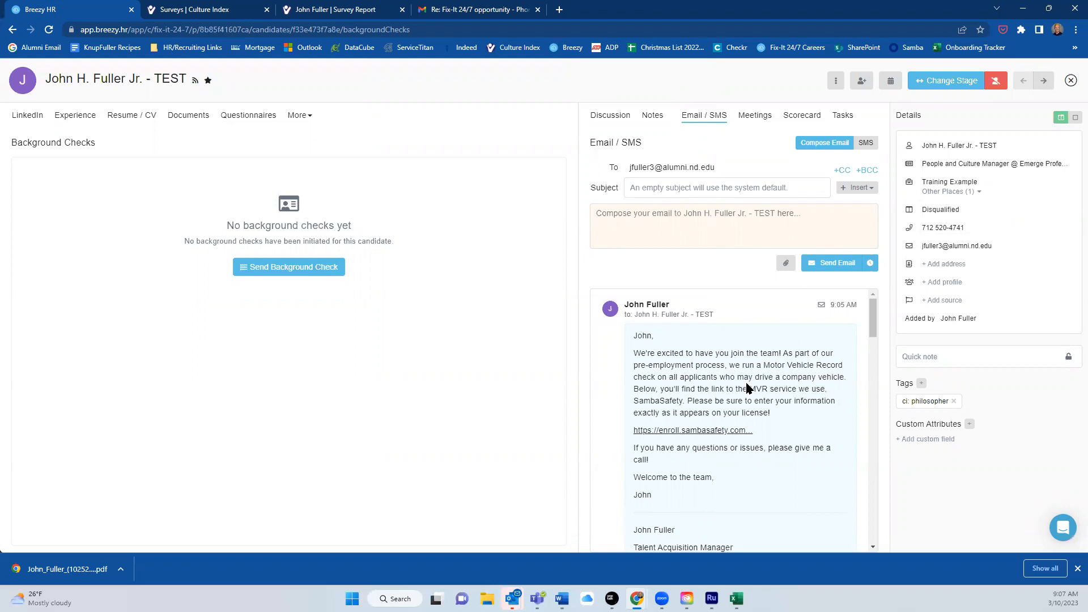
Email the candidate the Rejection (Interviewed) template, replying on the 'Fix-It 24/7 opportunity' thread.
{"action": "scroll", "coordinate": [744, 339], "scroll_direction": "down", "scroll_amount": 1}
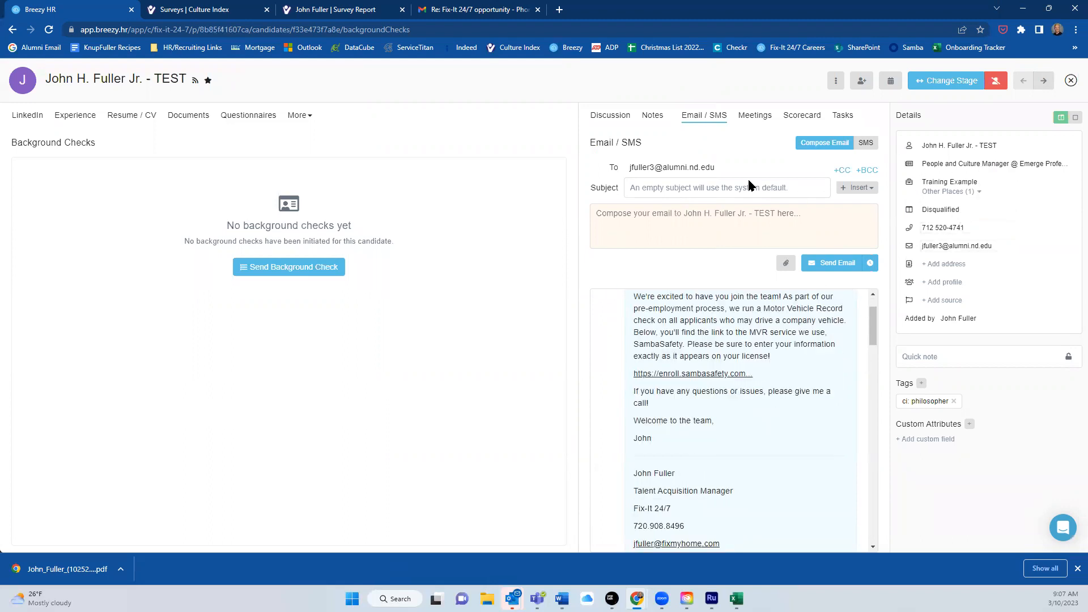
{"action": "left_click", "coordinate": [615, 117]}
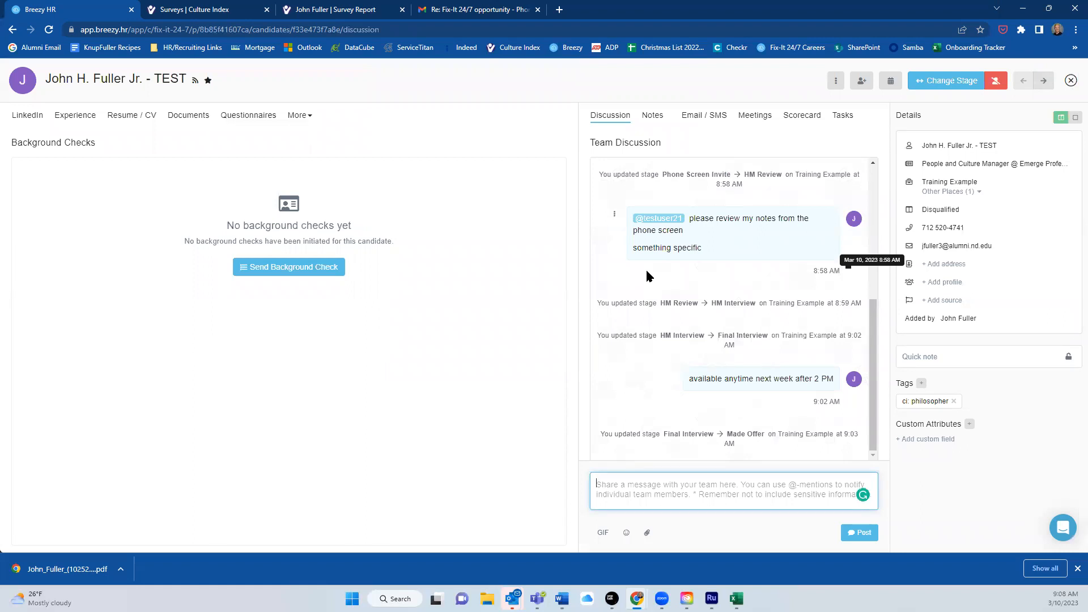
{"action": "left_click", "coordinate": [701, 116]}
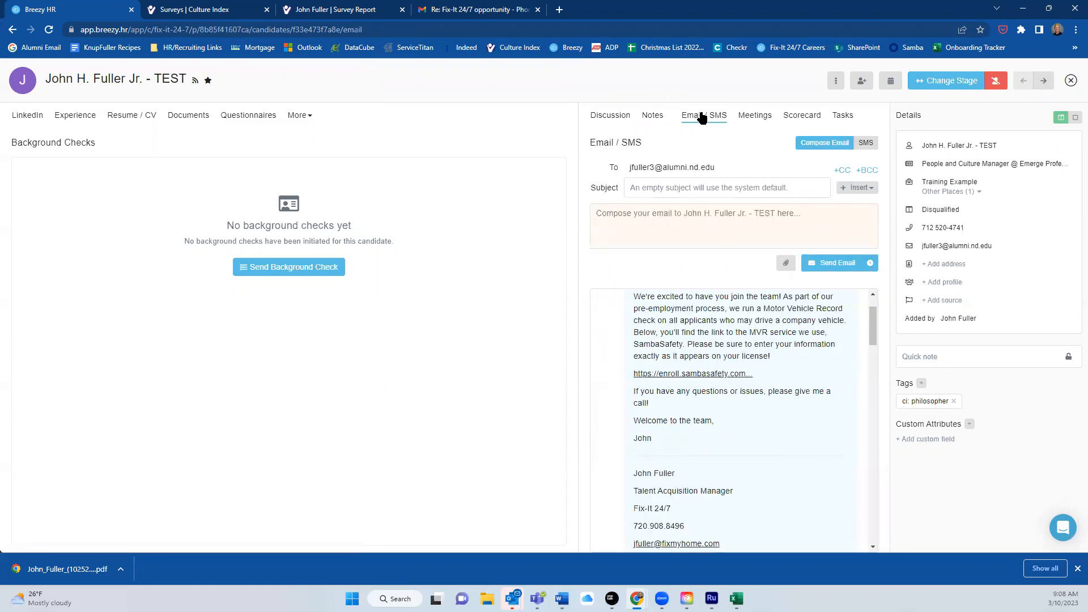
{"action": "left_click", "coordinate": [860, 188]}
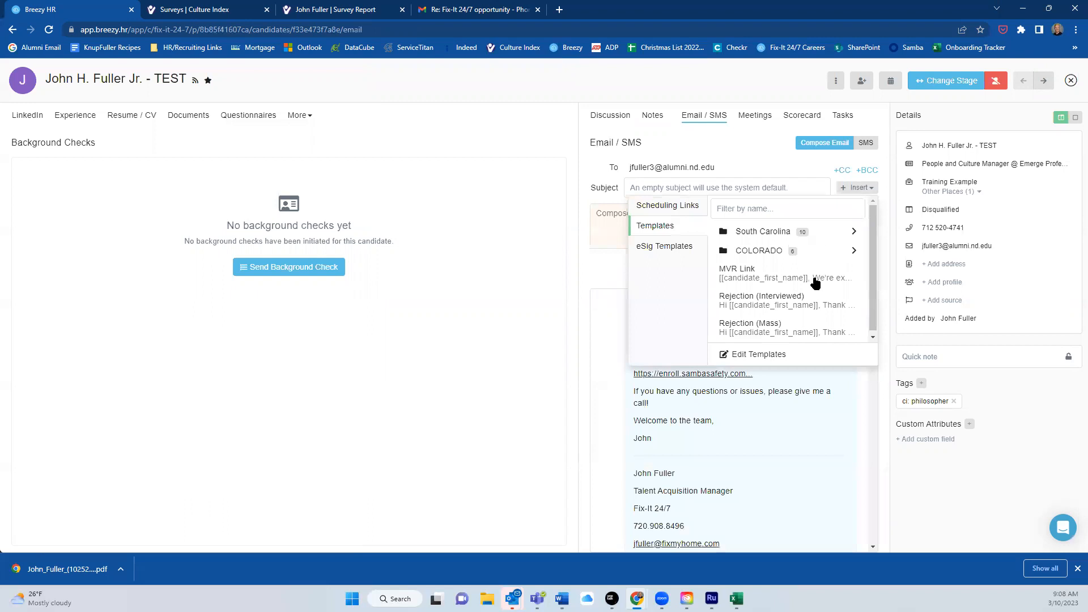
{"action": "left_click", "coordinate": [787, 302]}
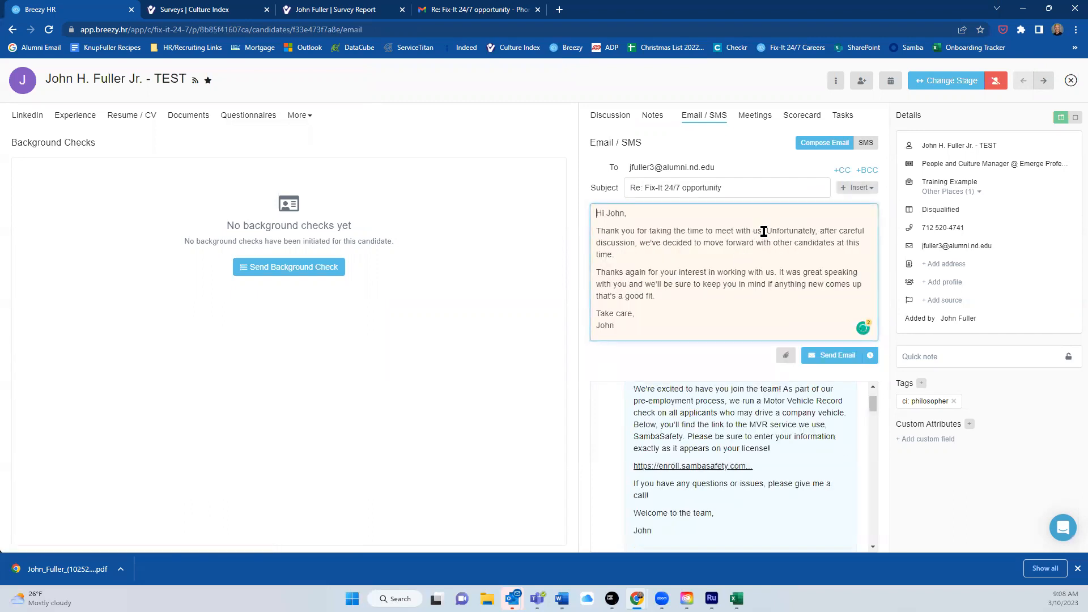
{"action": "left_click", "coordinate": [831, 357]}
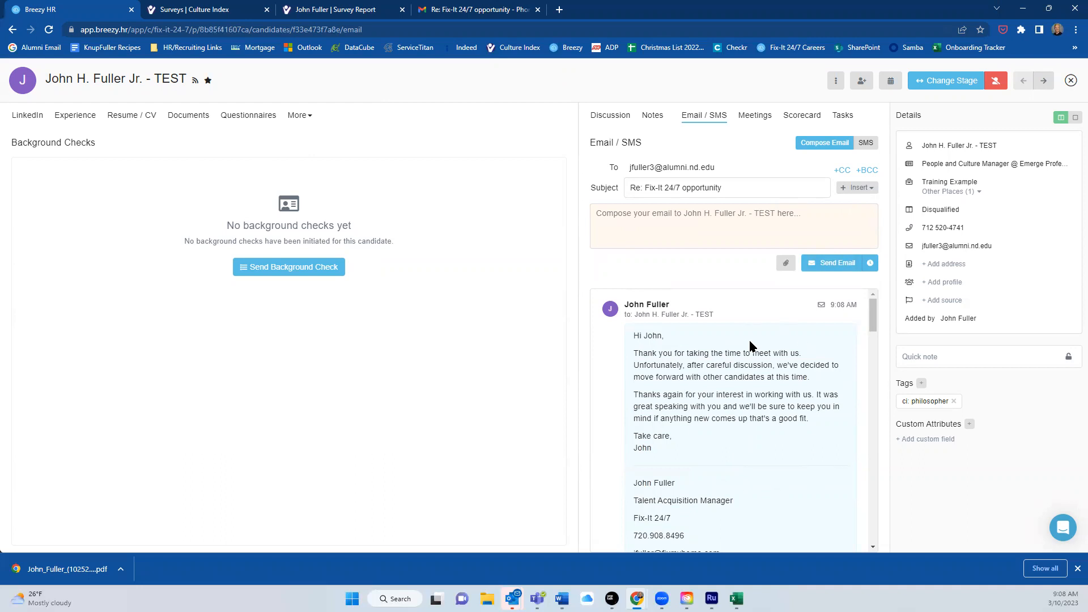
Schedule a Rejection (Mass) template email to send on March 14 at 9:09 am.
{"action": "left_click", "coordinate": [857, 191]}
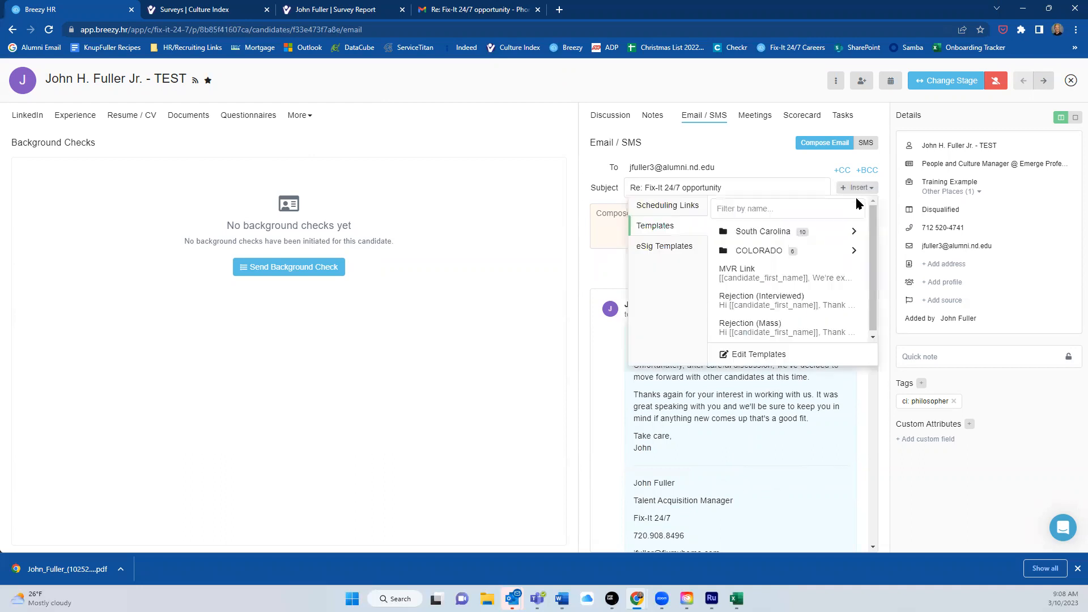
{"action": "left_click", "coordinate": [781, 328]}
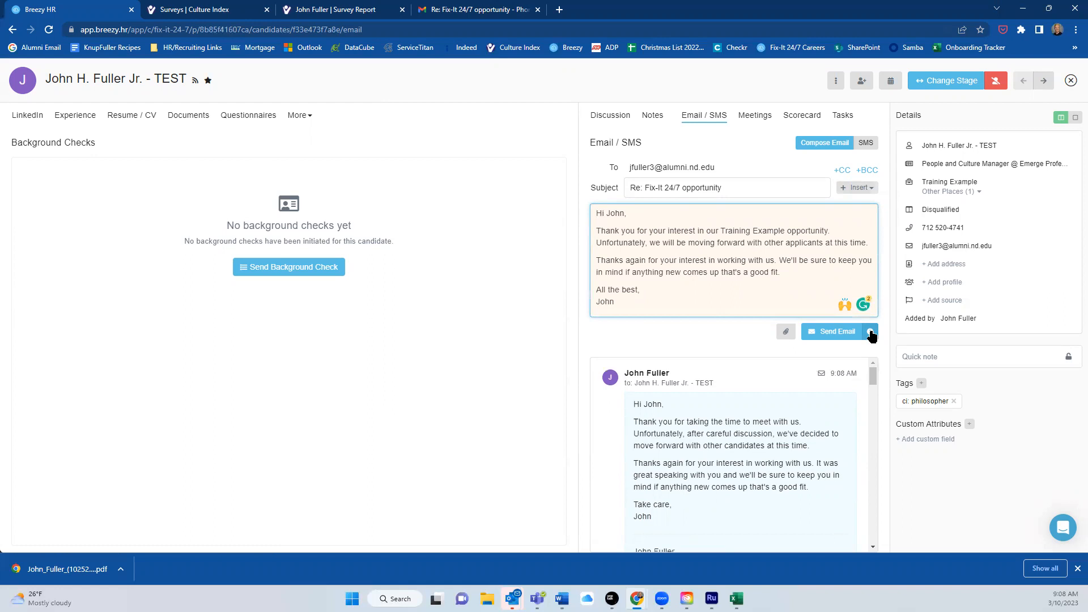
{"action": "left_click", "coordinate": [870, 333]}
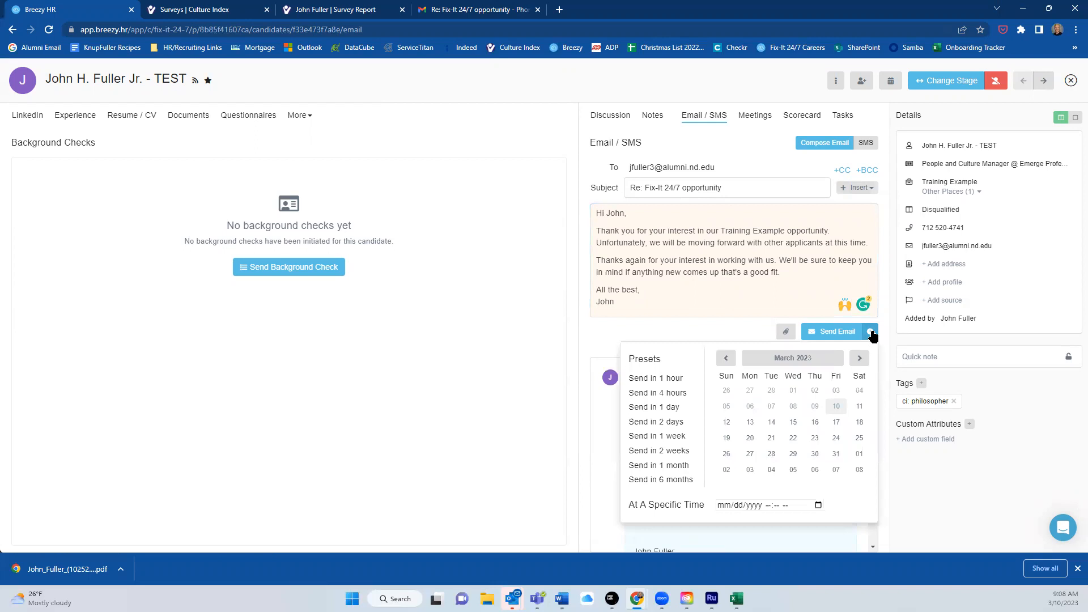
{"action": "left_click", "coordinate": [771, 423]}
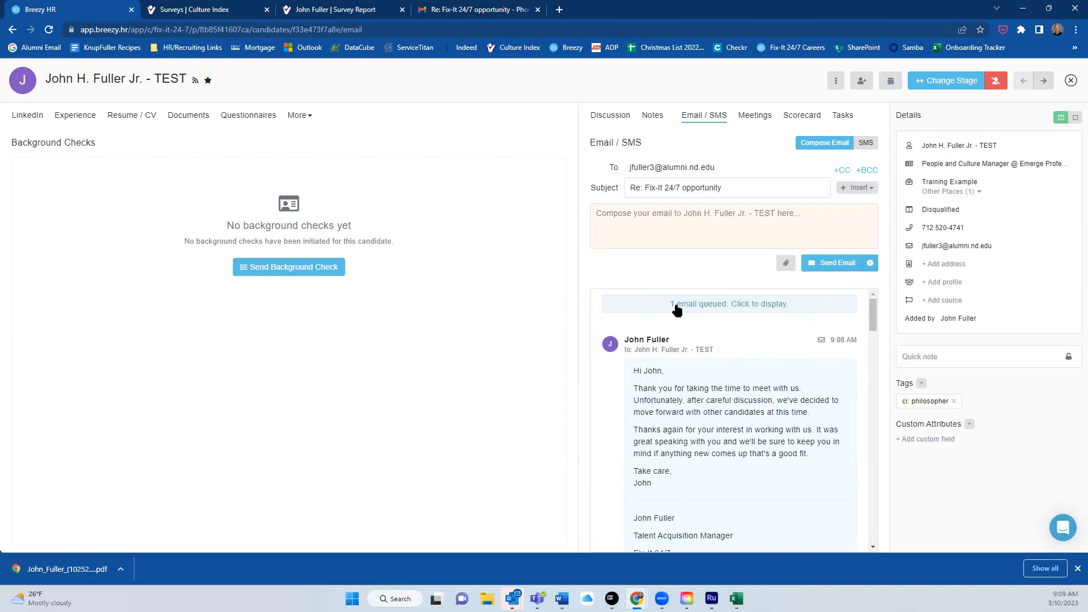
Check the queued email's 3/14/23 send date, then close the profile back to the Training Example pipeline.
{"action": "left_click", "coordinate": [748, 308]}
{"action": "scroll", "coordinate": [780, 371], "scroll_direction": "down", "scroll_amount": 4}
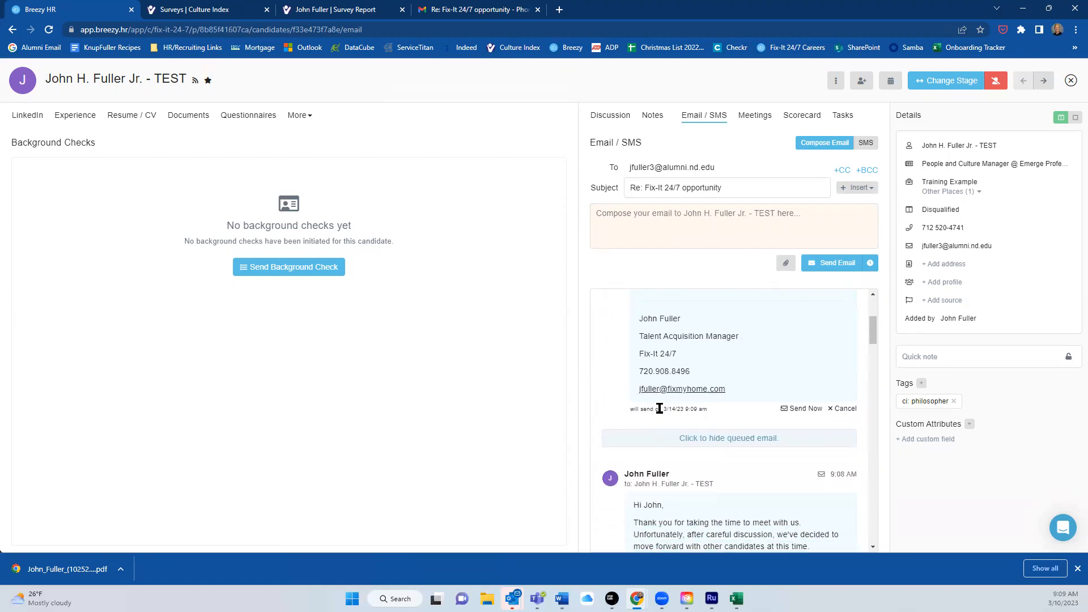
{"action": "left_click_drag", "start_coordinate": [659, 409], "coordinate": [713, 416]}
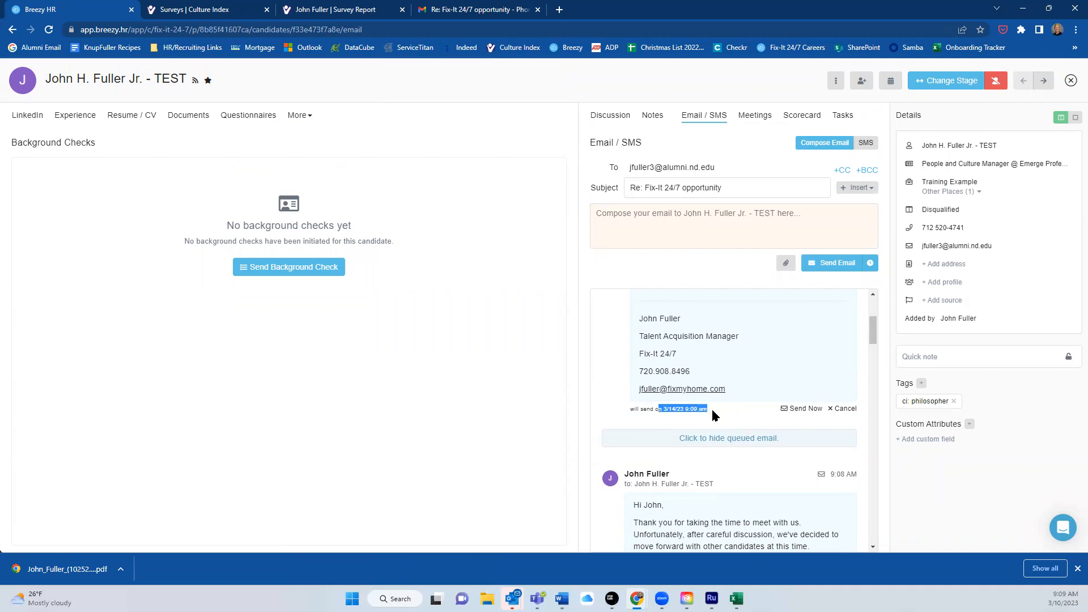
{"action": "left_click", "coordinate": [1071, 81]}
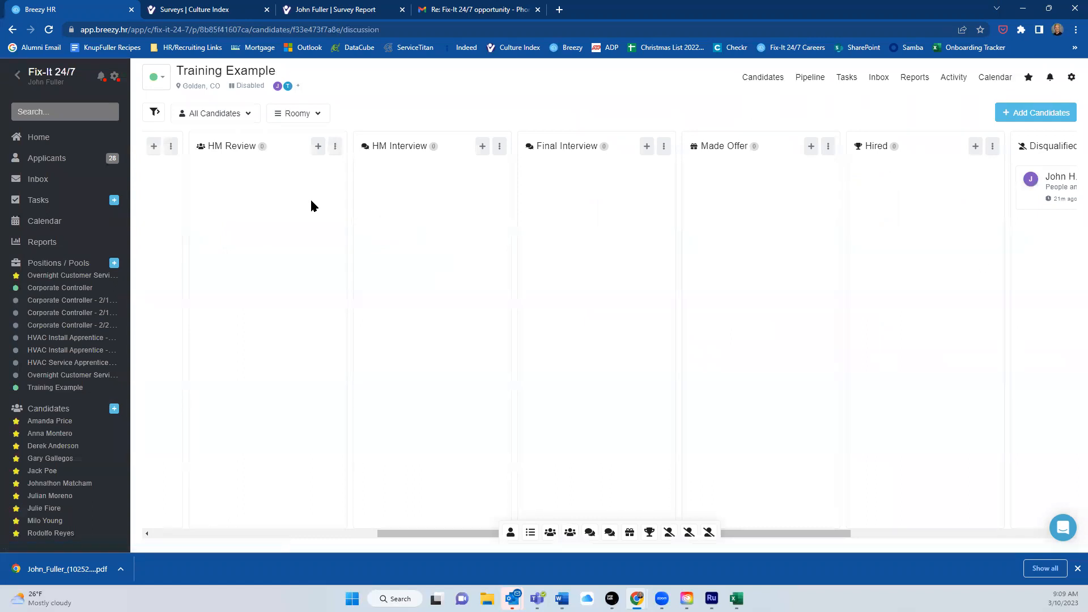
{"action": "left_click_drag", "start_coordinate": [440, 535], "coordinate": [175, 527]}
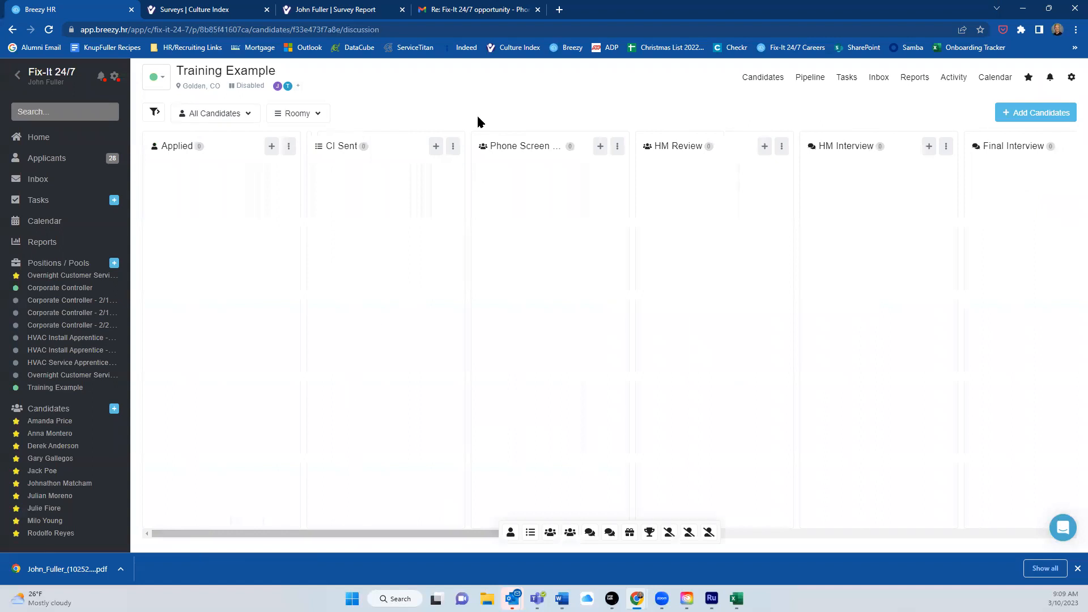